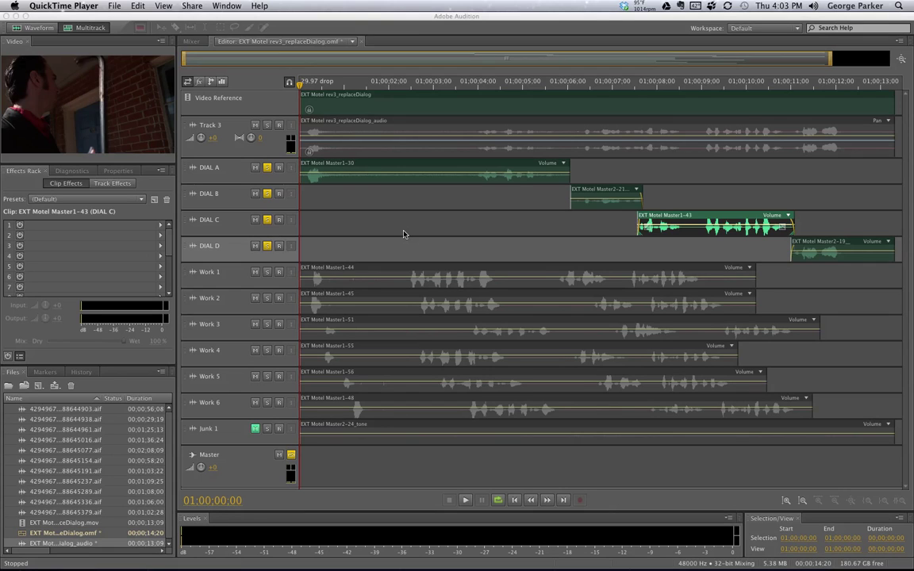
Rename Track 3, which holds the replaceDialog audio, to 'GT'.
{"action": "left_click", "coordinate": [309, 86]}
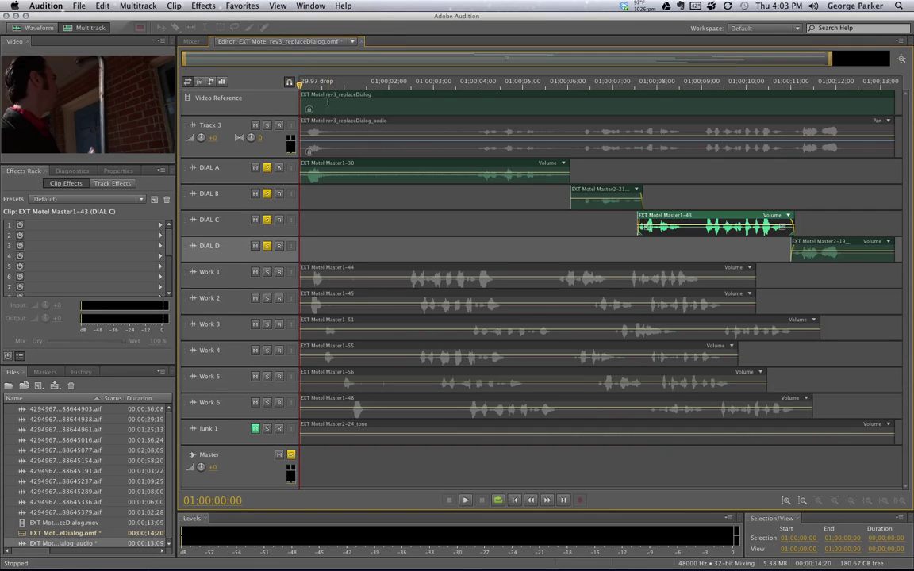
{"action": "left_click", "coordinate": [211, 125]}
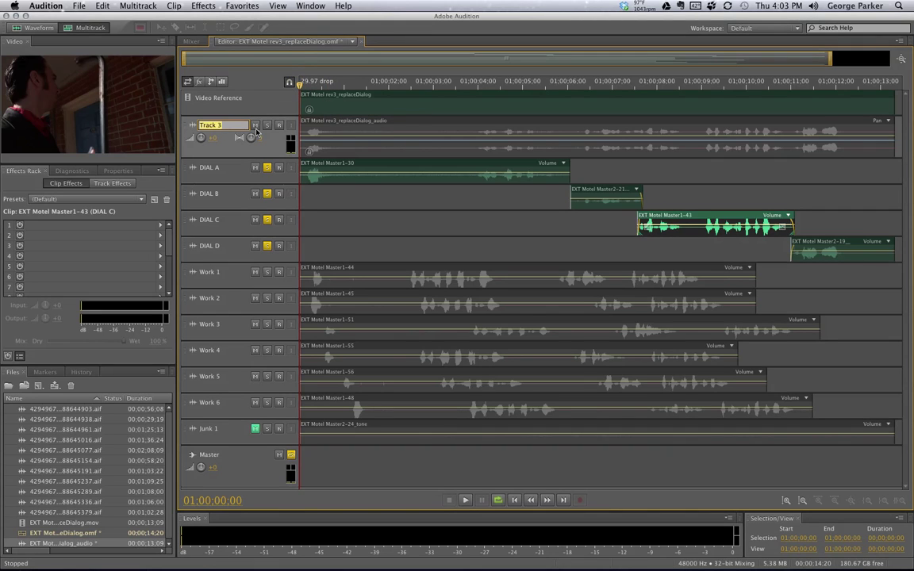
{"action": "type", "text": "GT"}
{"action": "key", "text": "Return"}
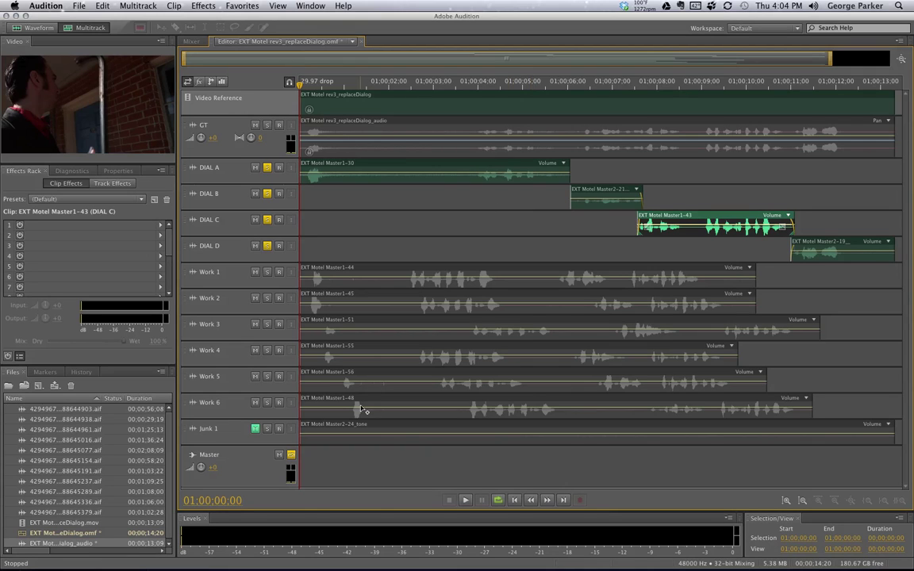
{"action": "left_click", "coordinate": [82, 544]}
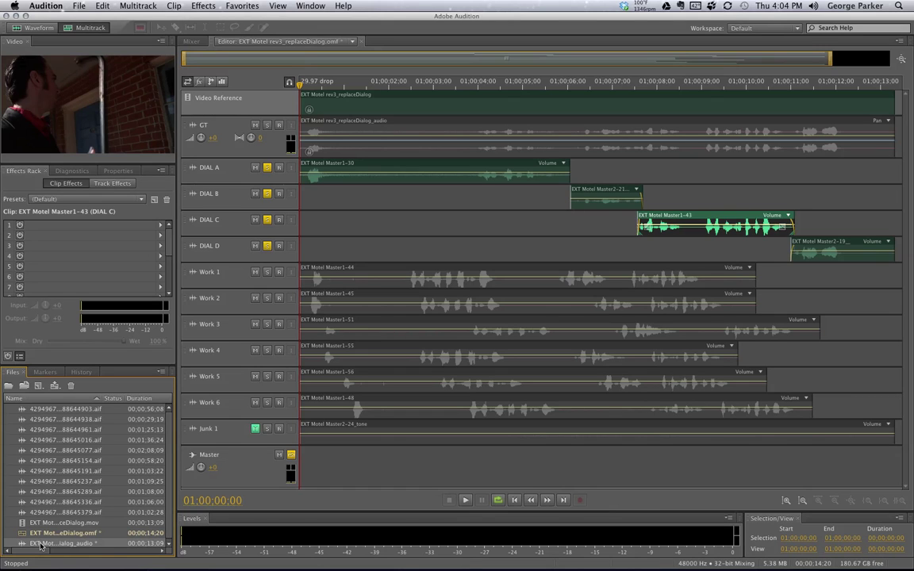
{"action": "key", "text": "space"}
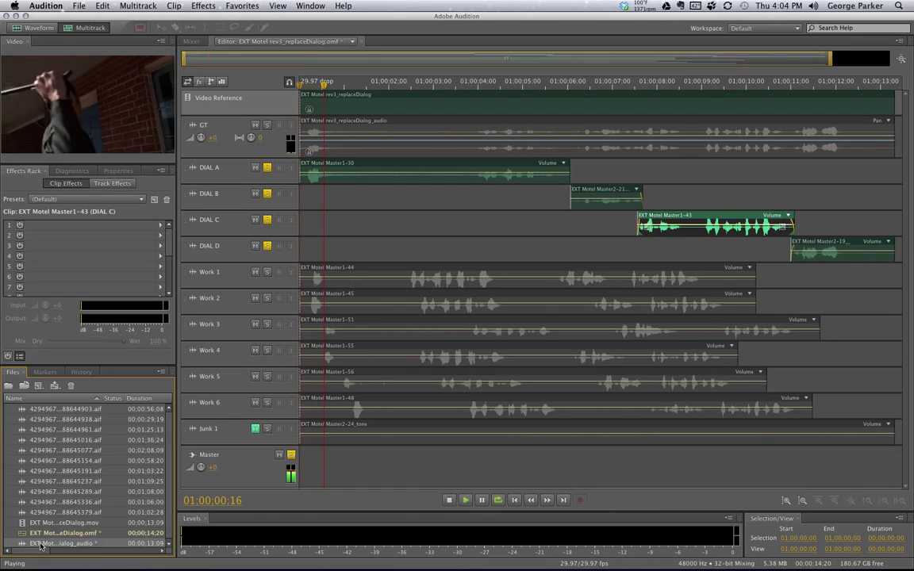
{"action": "key", "text": "space"}
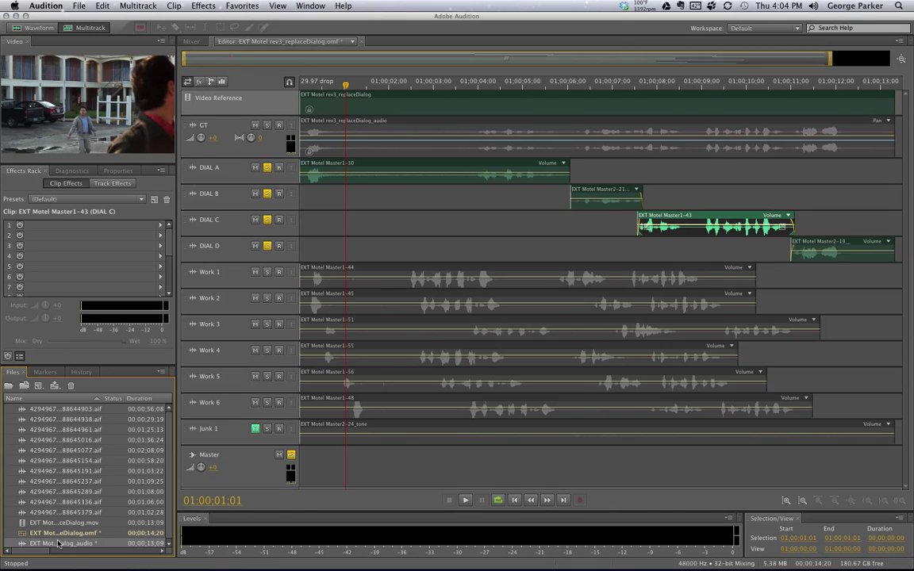
{"action": "key", "text": "9"}
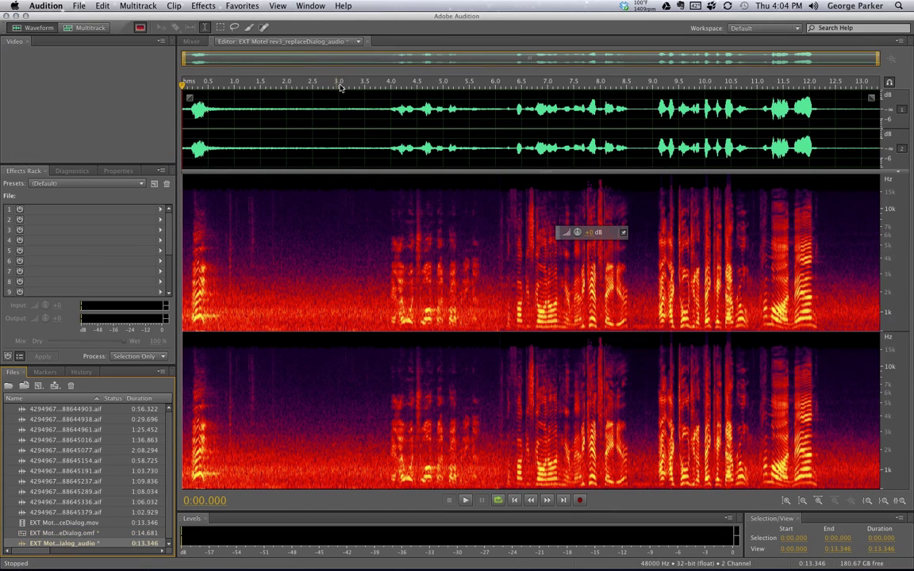
{"action": "left_click", "coordinate": [140, 28]}
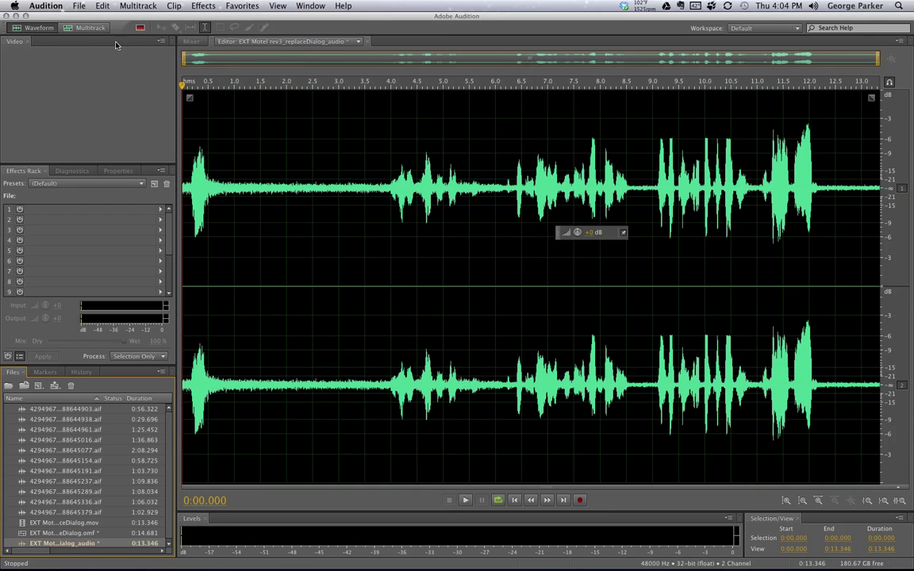
{"action": "left_click", "coordinate": [84, 27]}
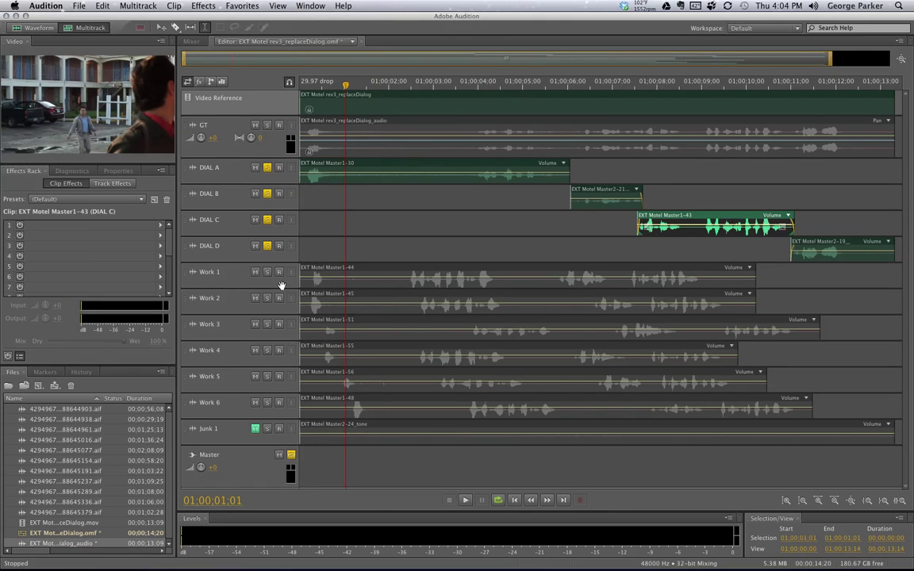
Zoom to the opening seconds, trim Work 1's head, slide Work 1 earlier and Work 2 later.
{"action": "left_click", "coordinate": [267, 173]}
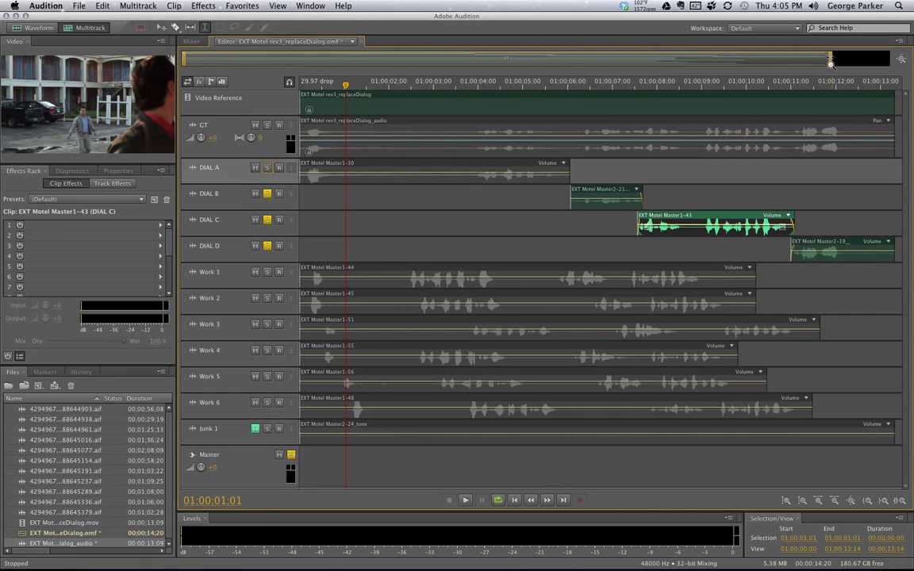
{"action": "mouse_move", "coordinate": [830, 58]}
{"action": "left_mouse_down"}
{"action": "mouse_move", "coordinate": [272, 65]}
{"action": "mouse_move", "coordinate": [281, 63]}
{"action": "left_mouse_up"}
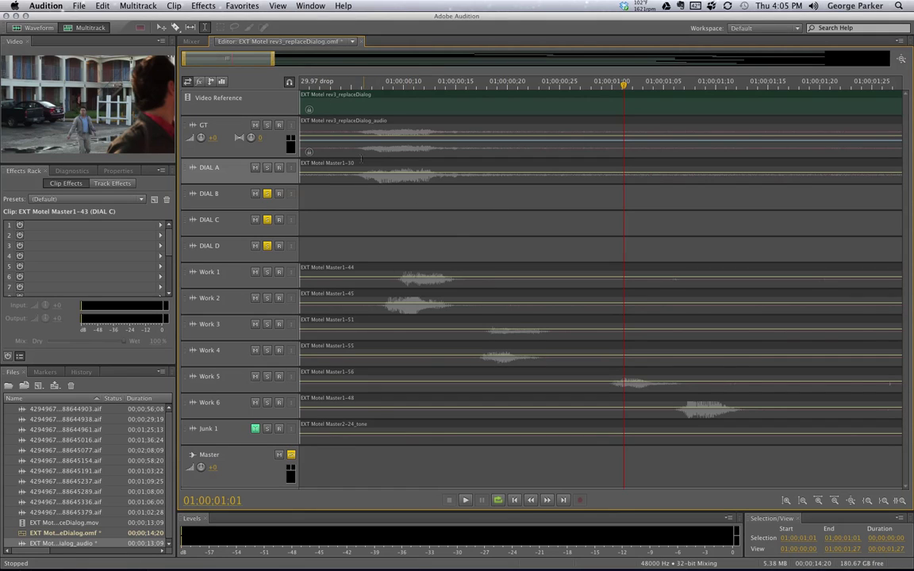
{"action": "left_click", "coordinate": [358, 84]}
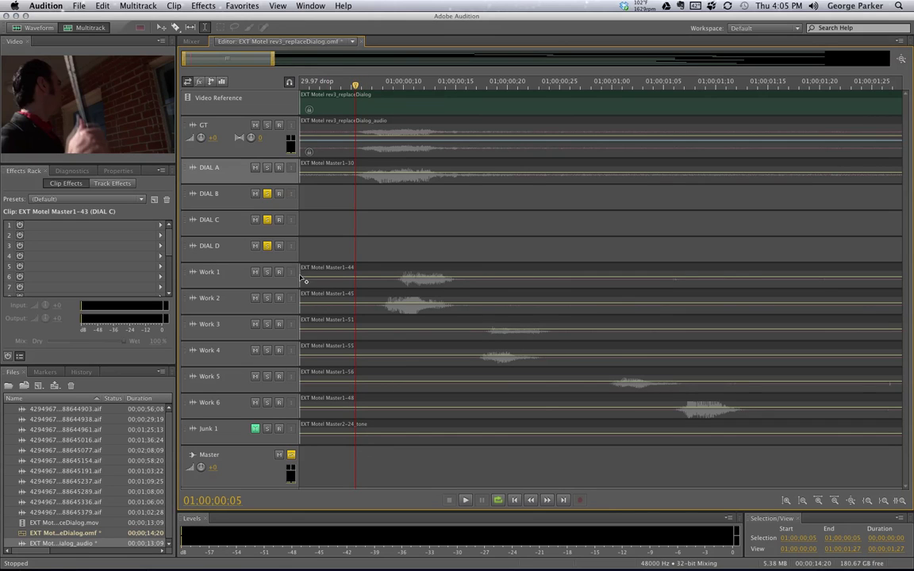
{"action": "left_click_drag", "start_coordinate": [300, 281], "coordinate": [367, 280]}
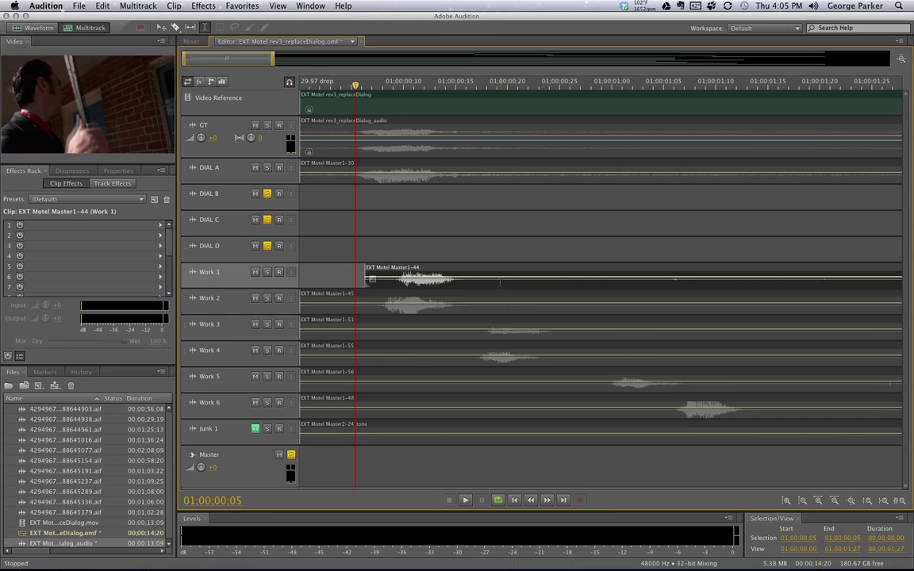
{"action": "left_click_drag", "start_coordinate": [514, 268], "coordinate": [472, 268]}
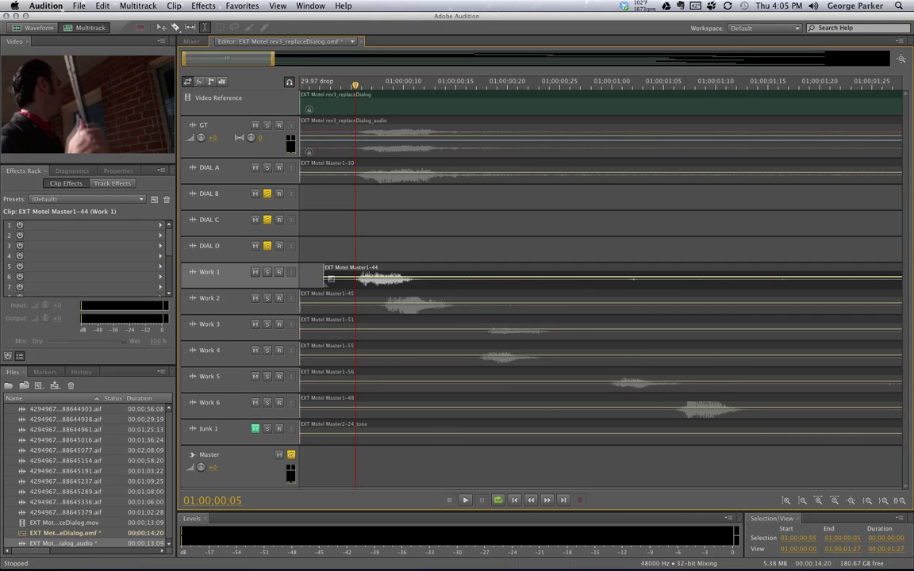
{"action": "mouse_move", "coordinate": [415, 308]}
{"action": "left_mouse_down"}
{"action": "mouse_move", "coordinate": [462, 314]}
{"action": "mouse_move", "coordinate": [445, 309]}
{"action": "left_mouse_up"}
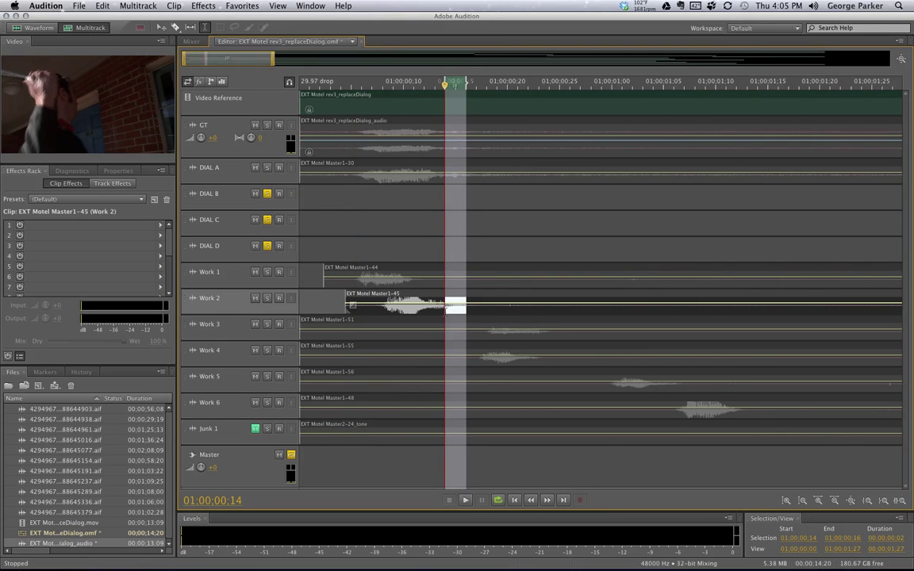
Clear the time selection from the ruler and enlarge the track view.
{"action": "left_click", "coordinate": [379, 86]}
{"action": "right_click", "coordinate": [404, 88]}
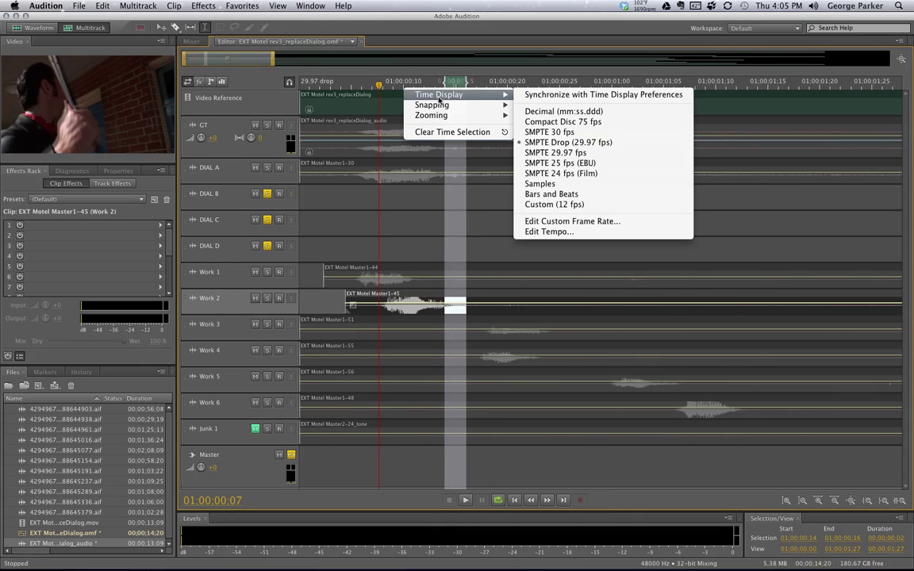
{"action": "left_click", "coordinate": [453, 133]}
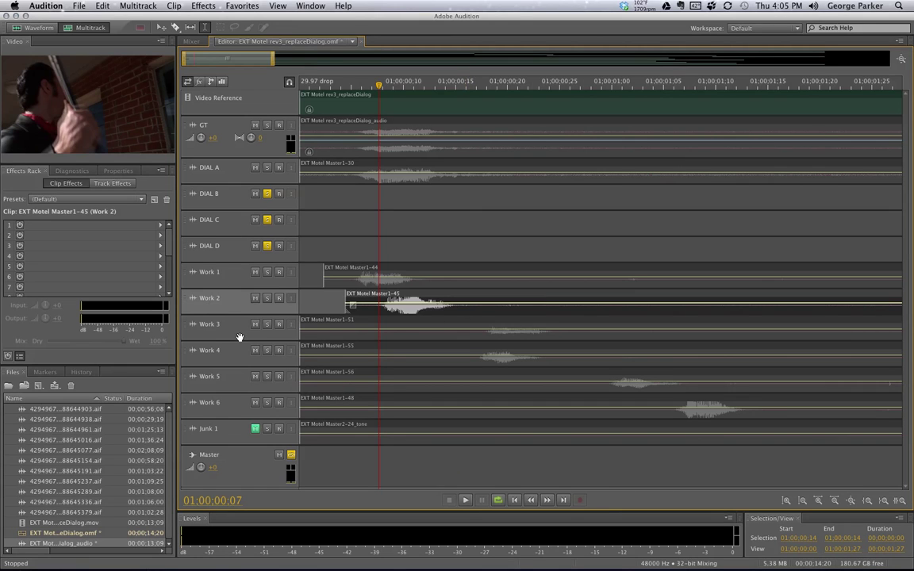
{"action": "scroll", "coordinate": [240, 337], "scroll_direction": "up", "scroll_amount": 2}
{"action": "scroll", "coordinate": [240, 337], "scroll_direction": "up", "scroll_amount": 2}
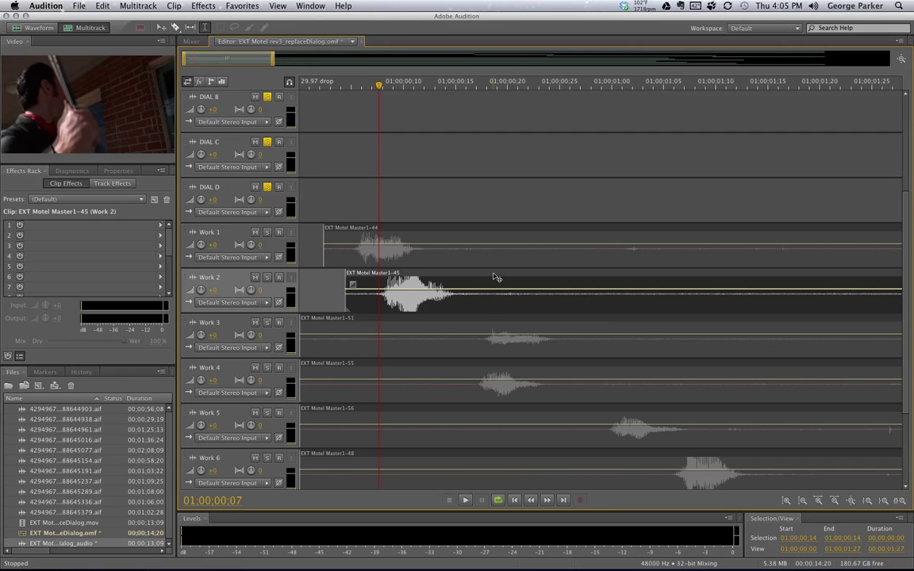
Nudge the Work 2 take earlier so its start lines up with Work 1.
{"action": "left_click_drag", "start_coordinate": [493, 278], "coordinate": [470, 276]}
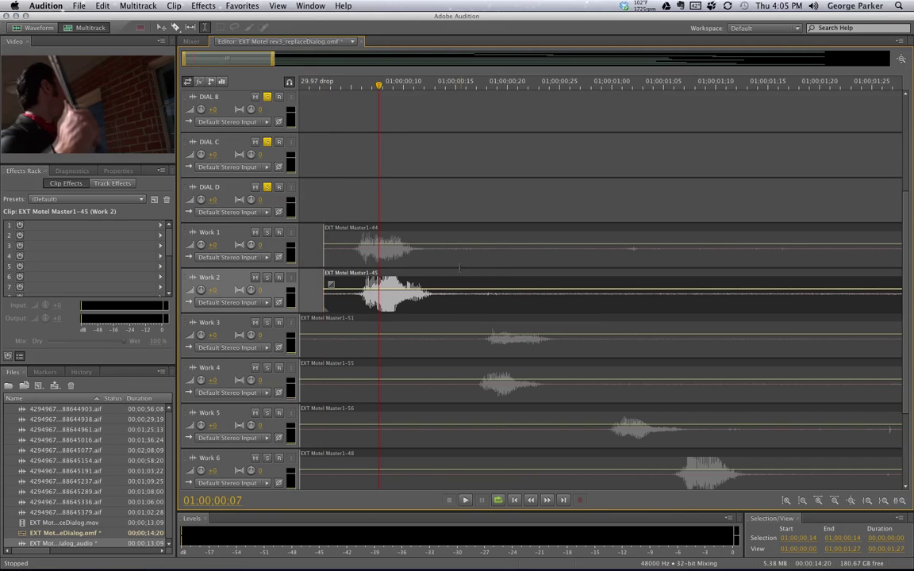
{"action": "scroll", "coordinate": [819, 269], "scroll_direction": "up", "scroll_amount": 2}
{"action": "scroll", "coordinate": [872, 179], "scroll_direction": "up", "scroll_amount": 2}
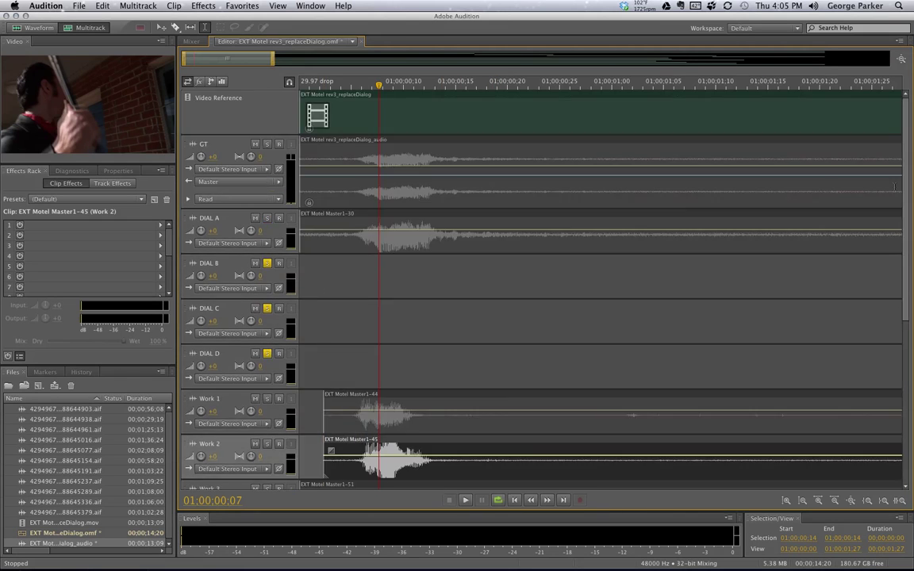
{"action": "left_click_drag", "start_coordinate": [379, 84], "coordinate": [356, 92]}
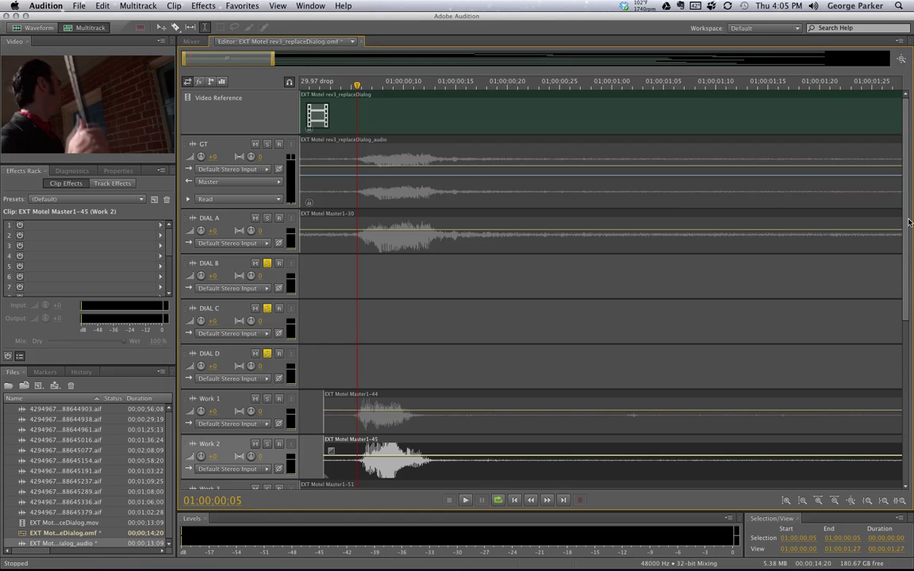
{"action": "scroll", "coordinate": [895, 358], "scroll_direction": "down", "scroll_amount": 5}
{"action": "scroll", "coordinate": [872, 349], "scroll_direction": "up", "scroll_amount": 1}
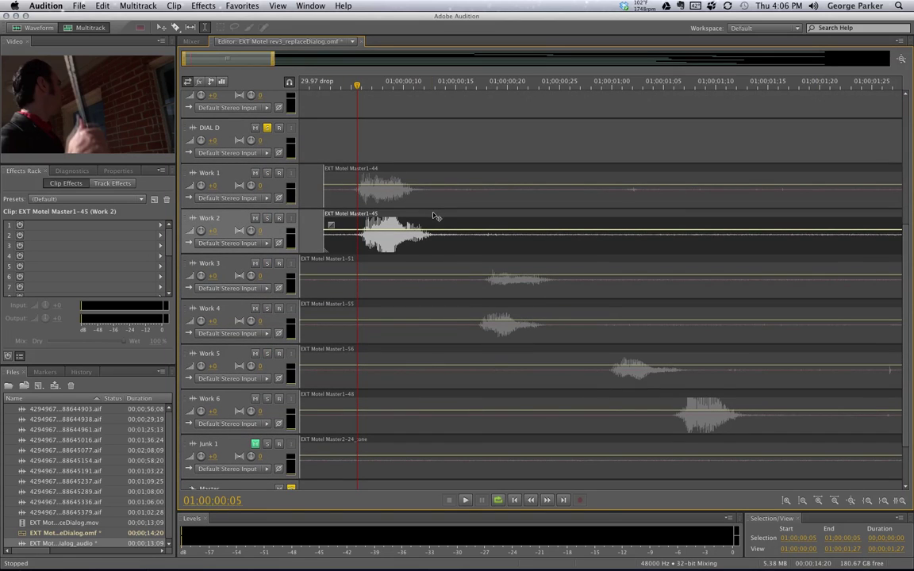
{"action": "left_click_drag", "start_coordinate": [435, 214], "coordinate": [431, 217]}
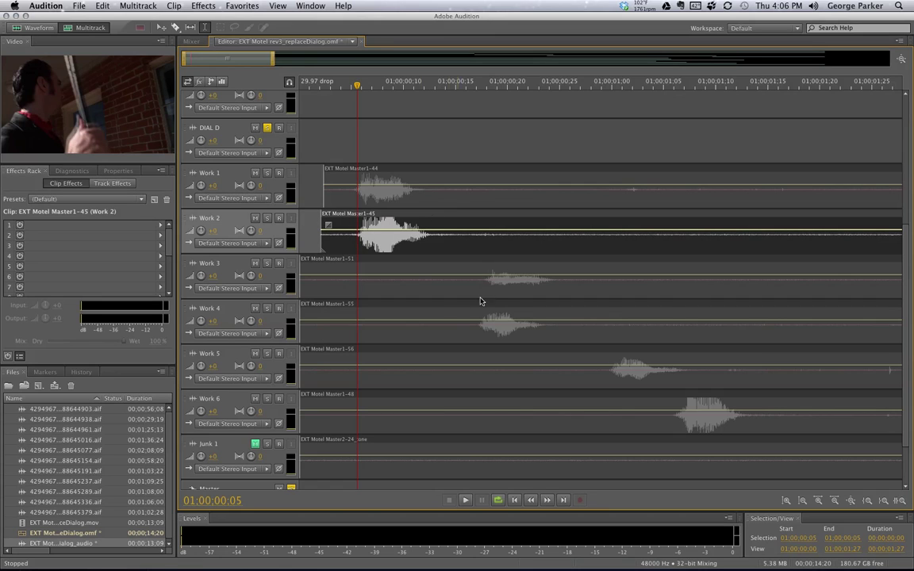
{"action": "left_click", "coordinate": [510, 264]}
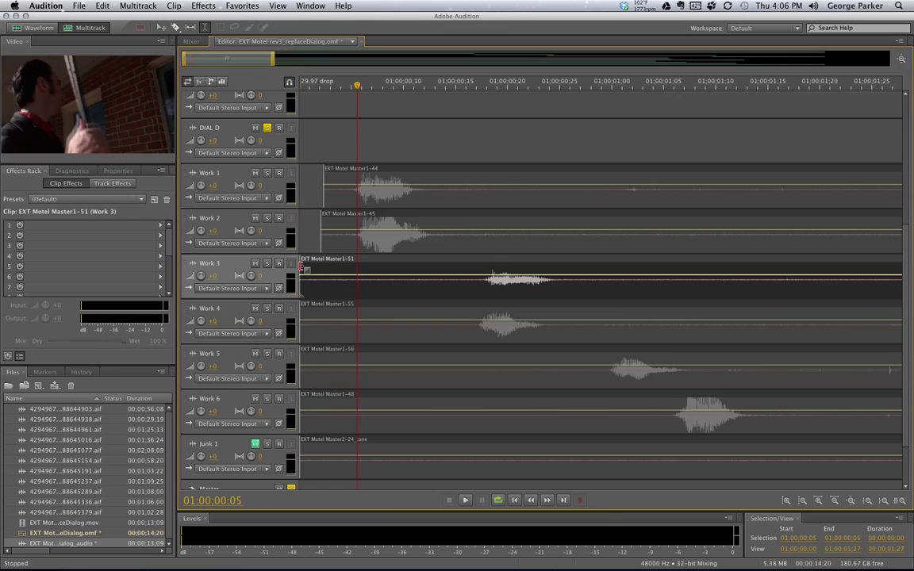
Trim the heads of the Work 3 and Work 4 takes and slide them earlier into sync.
{"action": "left_click_drag", "start_coordinate": [302, 275], "coordinate": [465, 275]}
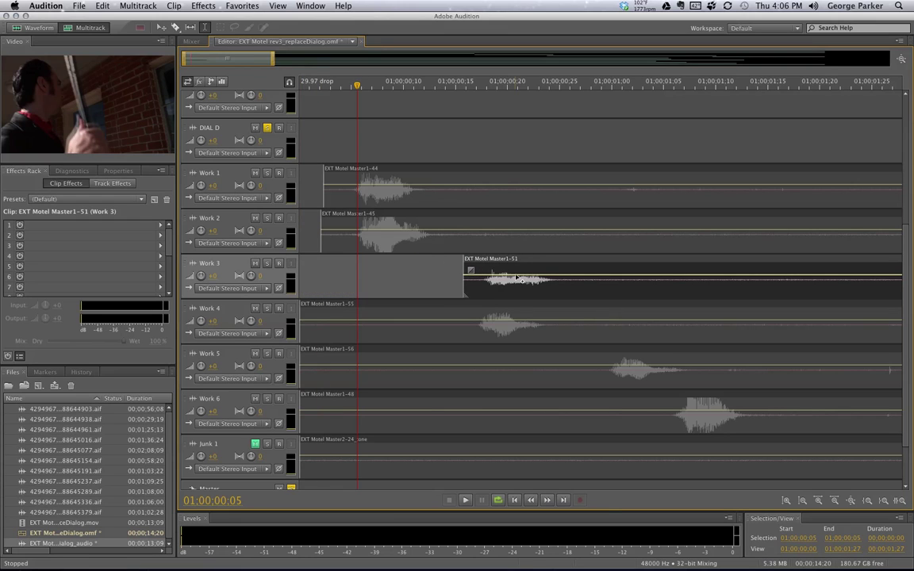
{"action": "left_click", "coordinate": [478, 259]}
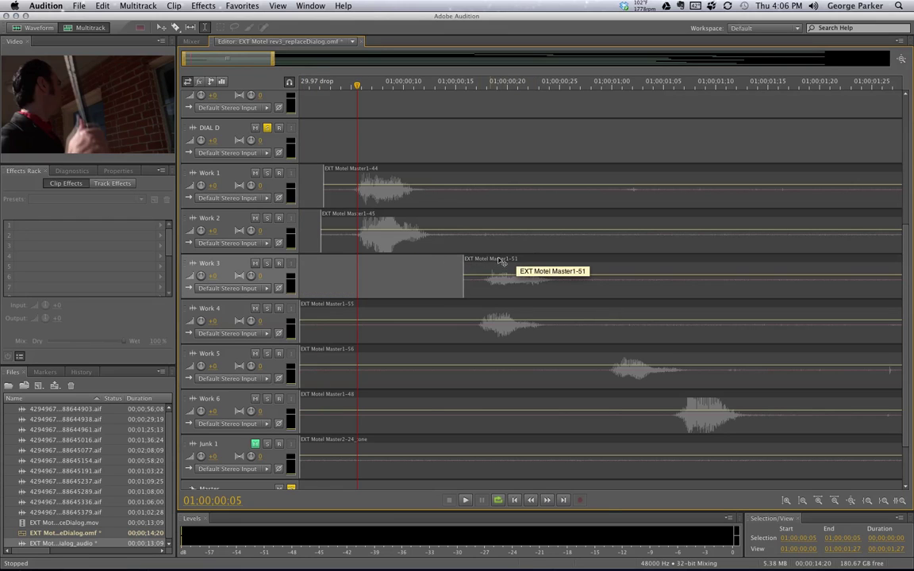
{"action": "left_click_drag", "start_coordinate": [533, 261], "coordinate": [418, 259]}
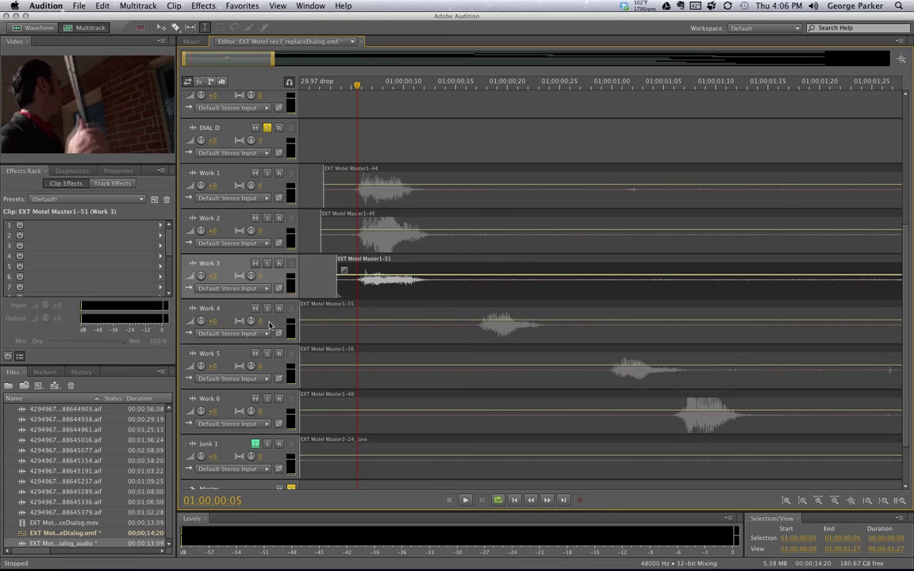
{"action": "left_click_drag", "start_coordinate": [300, 316], "coordinate": [456, 316]}
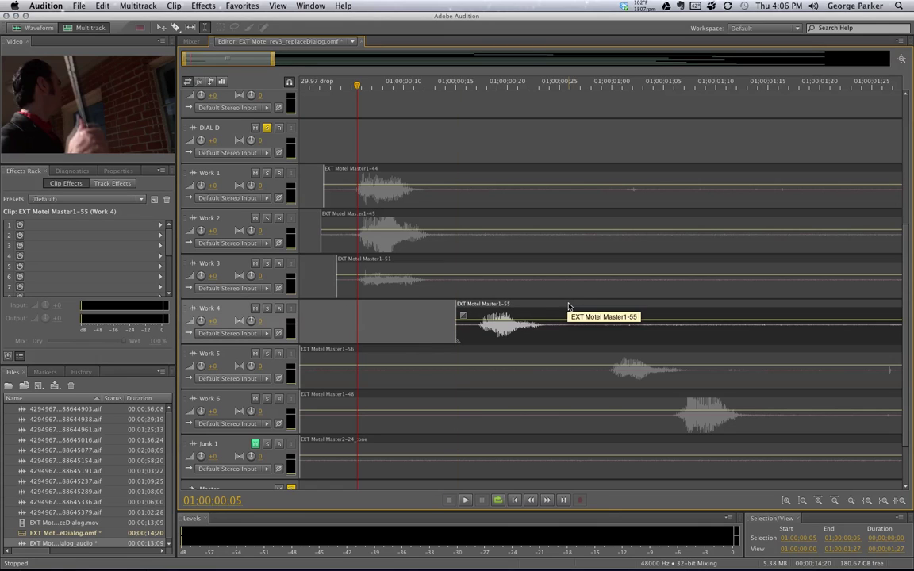
{"action": "left_click_drag", "start_coordinate": [567, 306], "coordinate": [446, 311]}
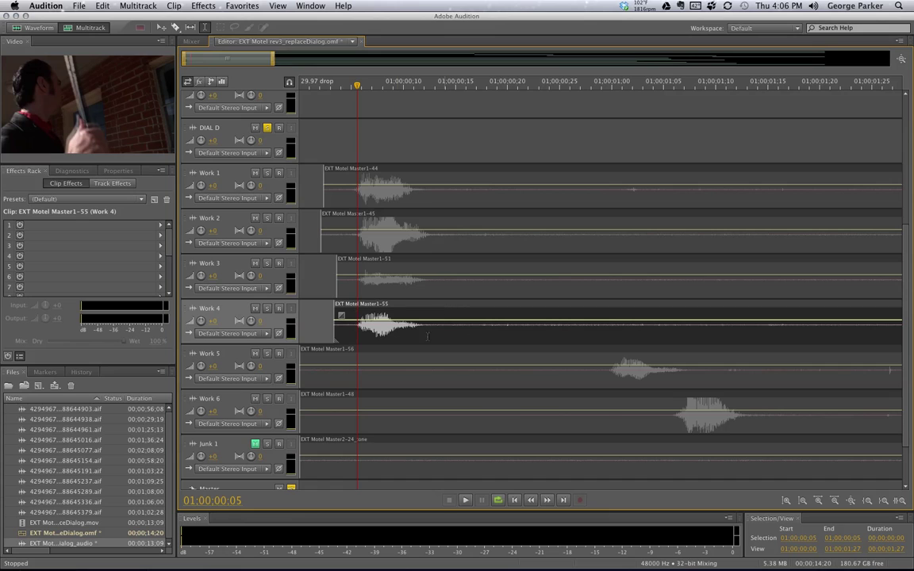
Slide the Work 5 and Work 6 takes so they line up with the other takes.
{"action": "left_click", "coordinate": [311, 358]}
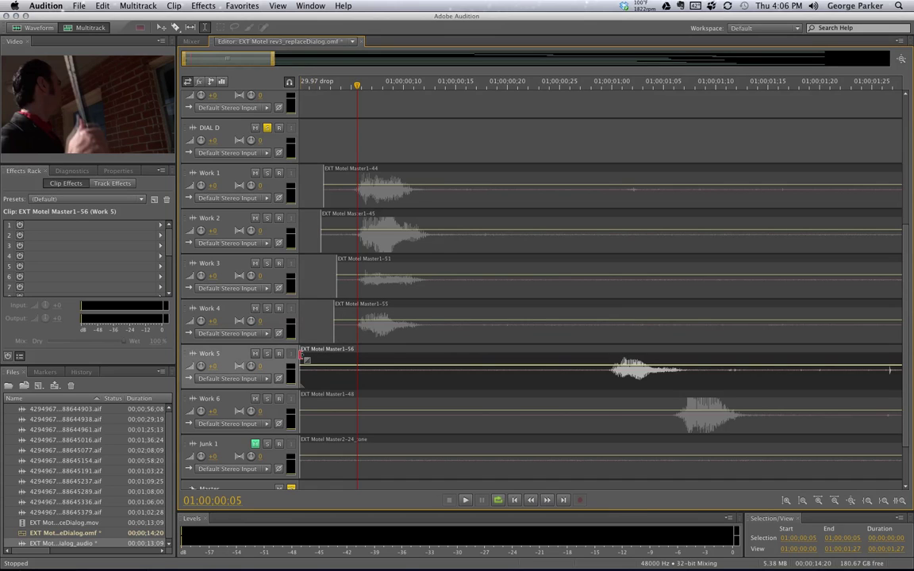
{"action": "left_click_drag", "start_coordinate": [302, 357], "coordinate": [613, 361]}
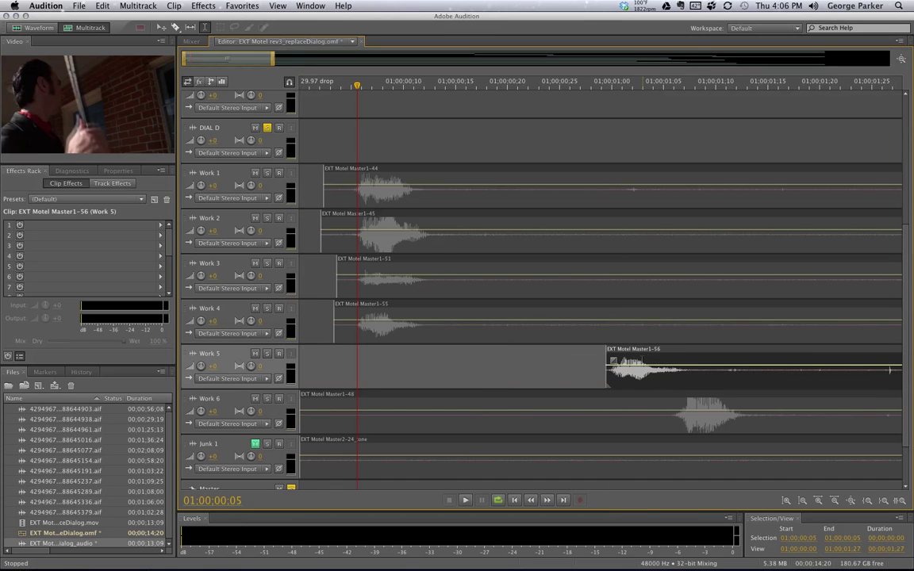
{"action": "left_click", "coordinate": [438, 352]}
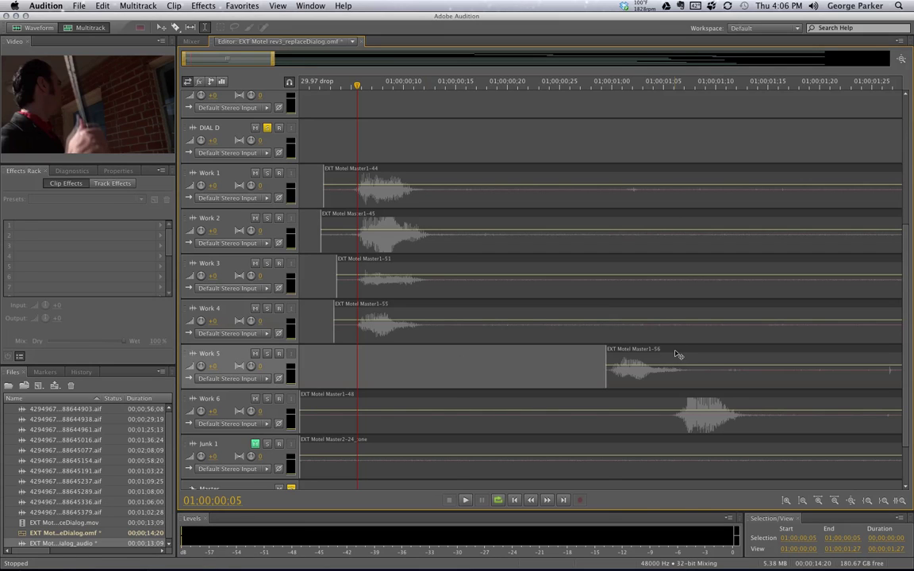
{"action": "left_click_drag", "start_coordinate": [615, 359], "coordinate": [424, 356]}
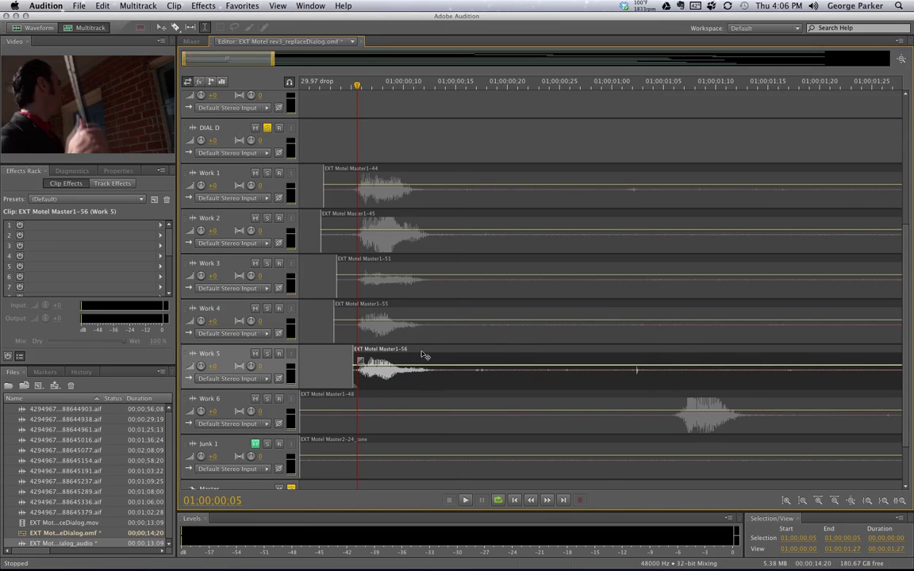
{"action": "left_click", "coordinate": [322, 400]}
{"action": "left_click_drag", "start_coordinate": [322, 400], "coordinate": [681, 398]}
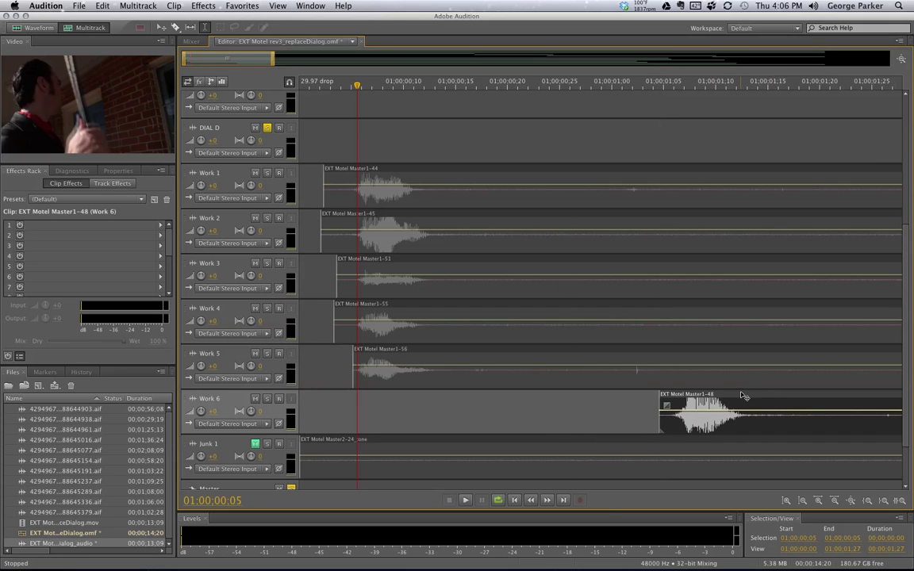
{"action": "mouse_move", "coordinate": [742, 396]}
{"action": "left_mouse_down"}
{"action": "mouse_move", "coordinate": [447, 394]}
{"action": "mouse_move", "coordinate": [425, 404]}
{"action": "left_mouse_up"}
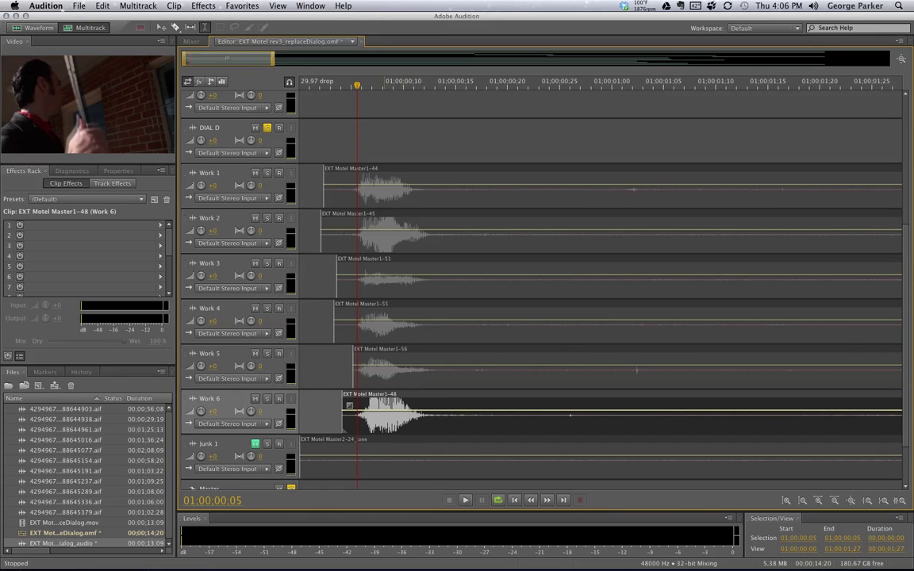
Open Work 6's source file, play it, and select the loud opening burst (about 01;00;00;04–01;00;00;14).
{"action": "double_click", "coordinate": [478, 405]}
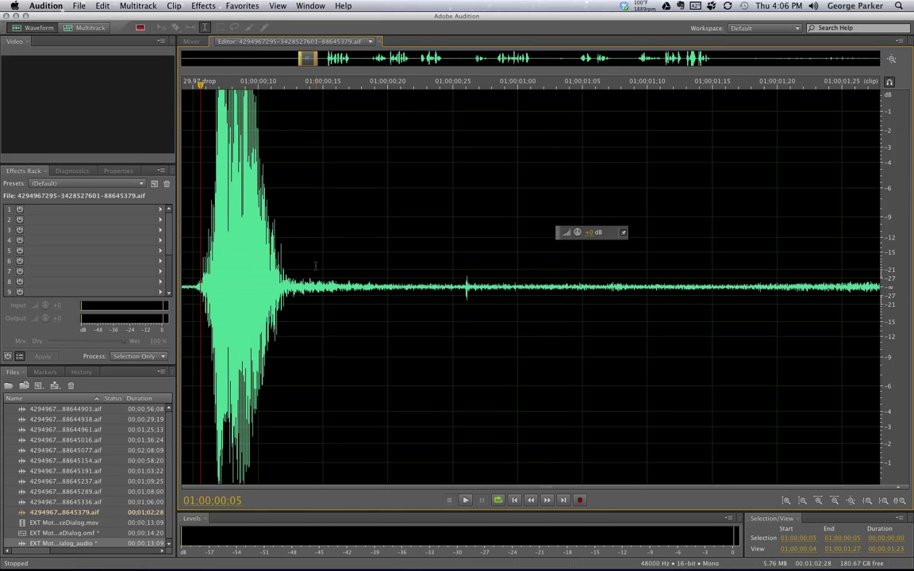
{"action": "key", "text": "space"}
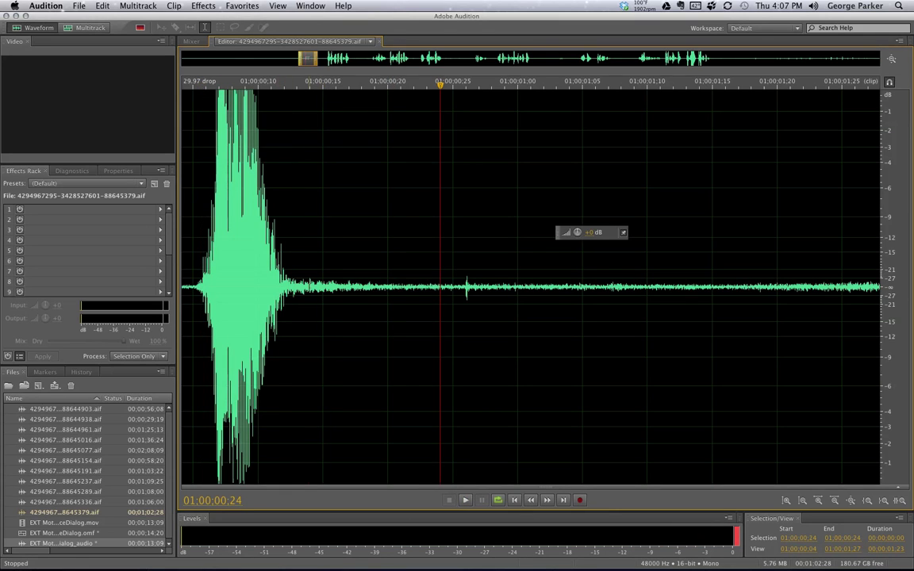
{"action": "mouse_move", "coordinate": [297, 285]}
{"action": "left_mouse_down"}
{"action": "mouse_move", "coordinate": [179, 286]}
{"action": "mouse_move", "coordinate": [329, 281]}
{"action": "left_mouse_up"}
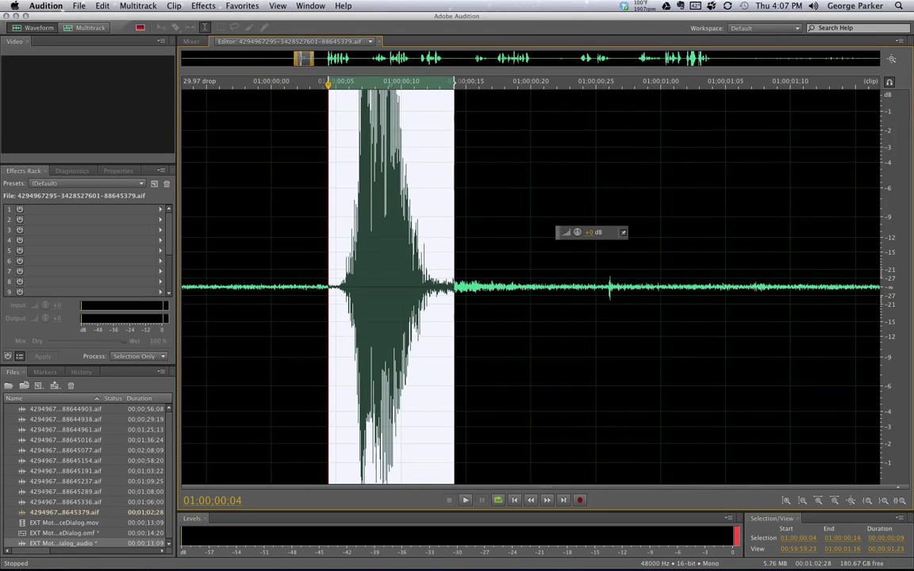
{"action": "left_click", "coordinate": [211, 7]}
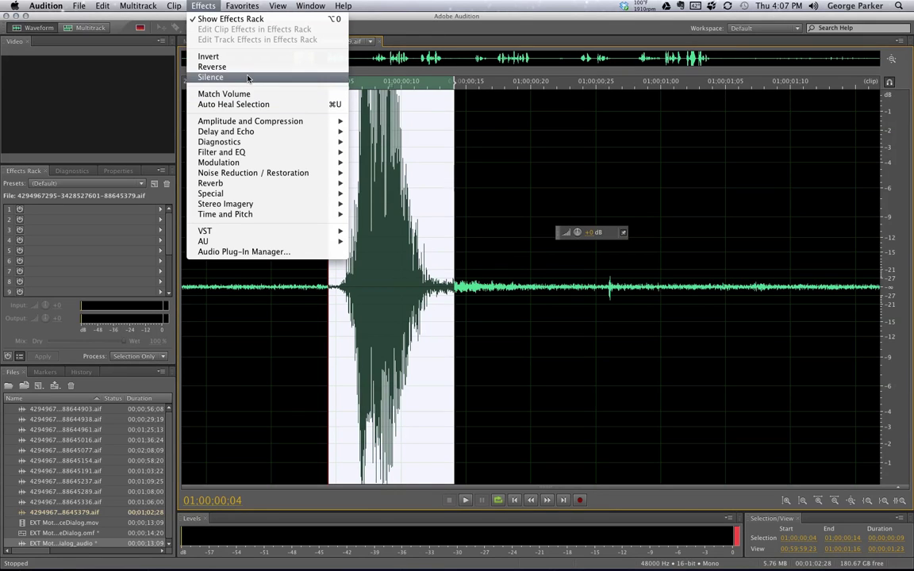
Normalize the burst to -6 dB, then undo it and switch back to Multitrack.
{"action": "left_click", "coordinate": [170, 76]}
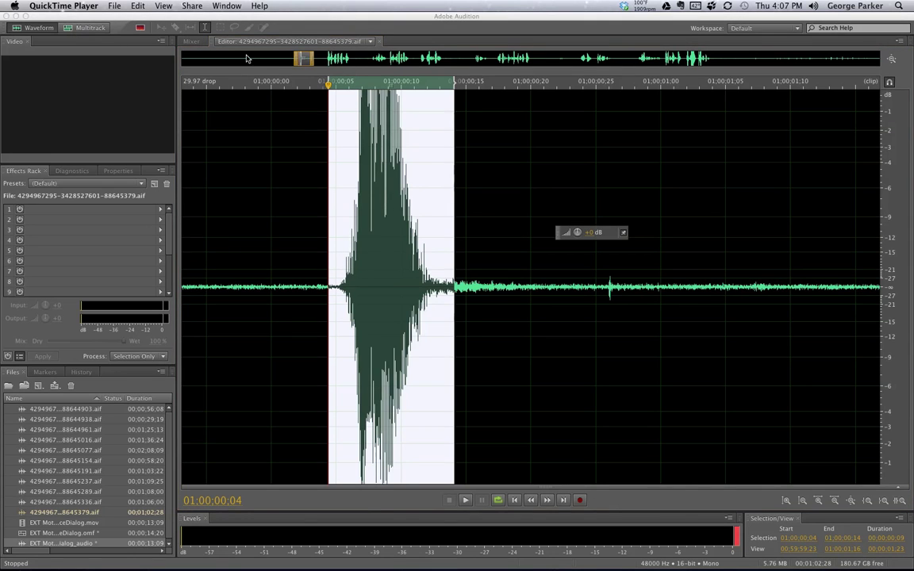
{"action": "left_click", "coordinate": [256, 89]}
{"action": "left_click", "coordinate": [208, 7]}
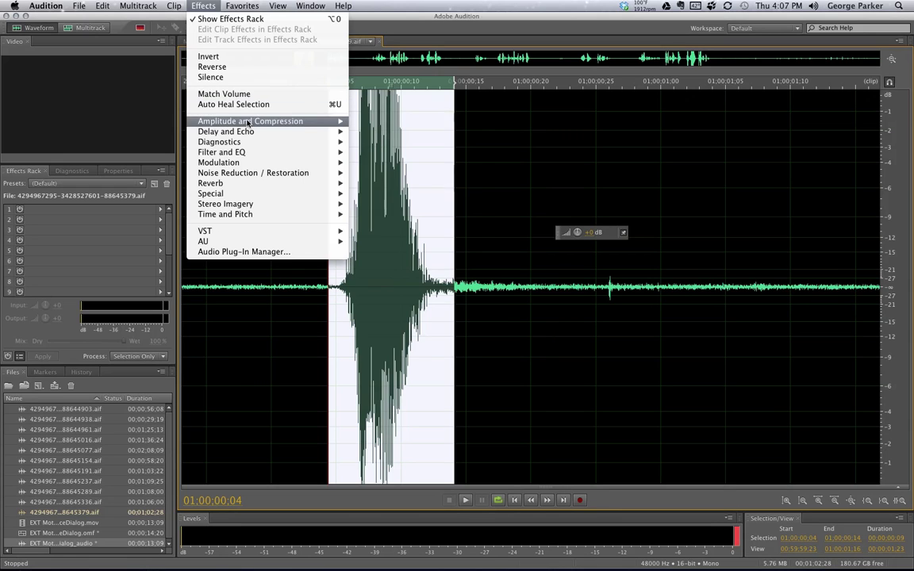
{"action": "mouse_move", "coordinate": [250, 121]}
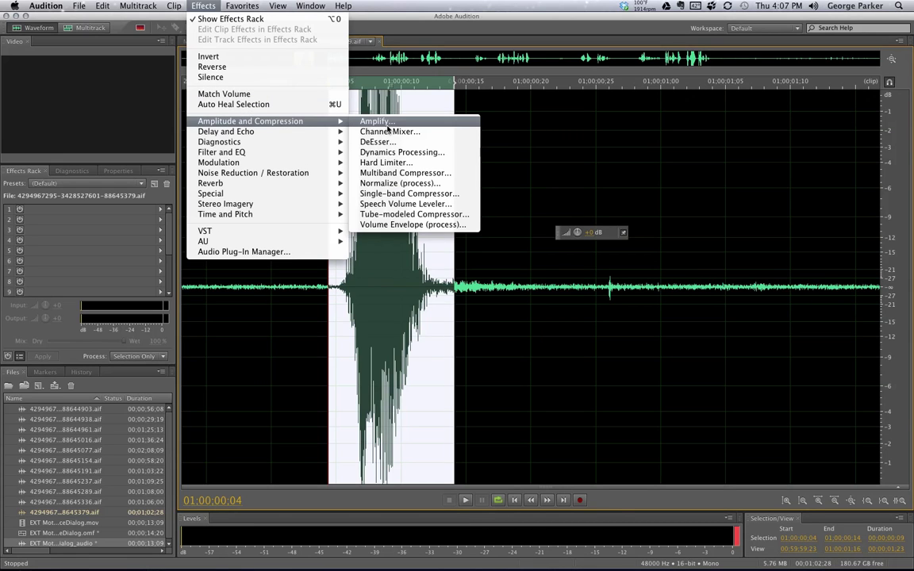
{"action": "left_click", "coordinate": [407, 185]}
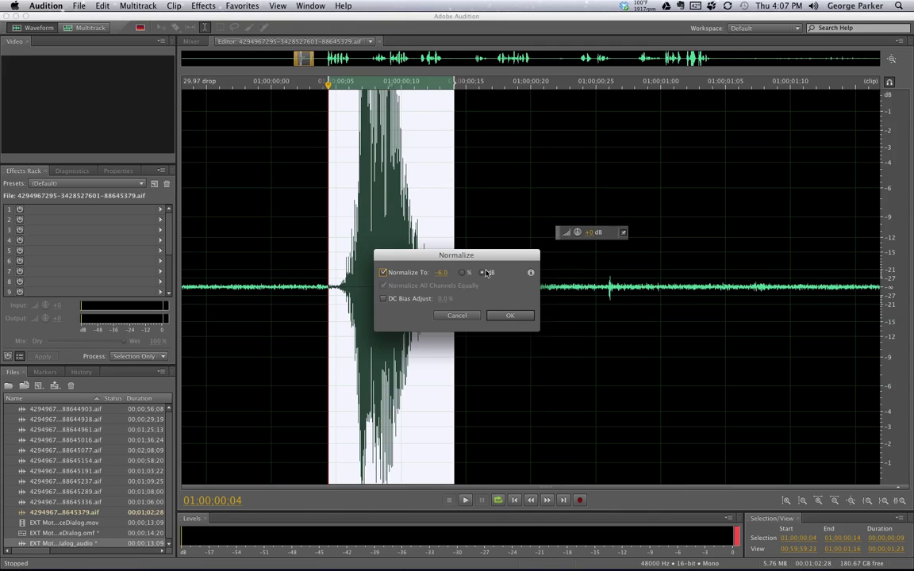
{"action": "left_click", "coordinate": [511, 316]}
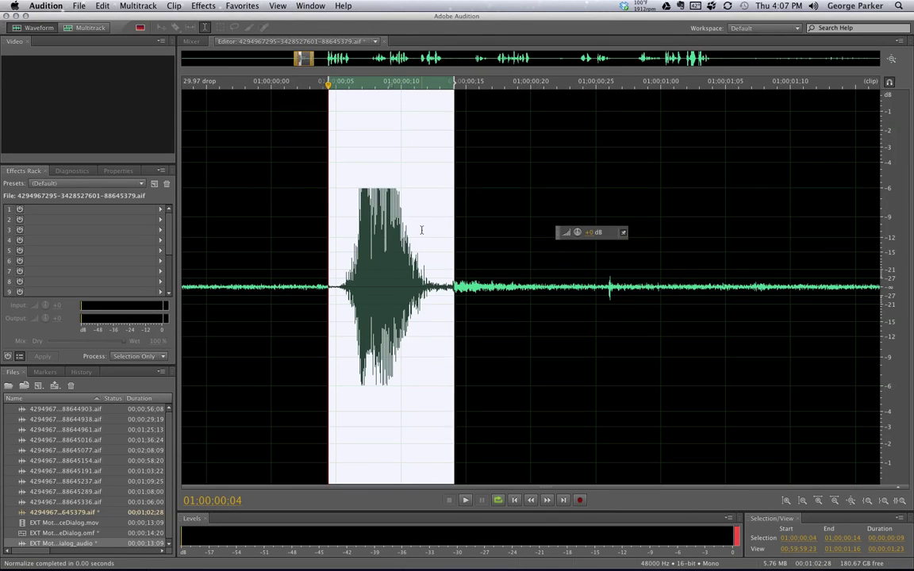
{"action": "key", "text": "super+z"}
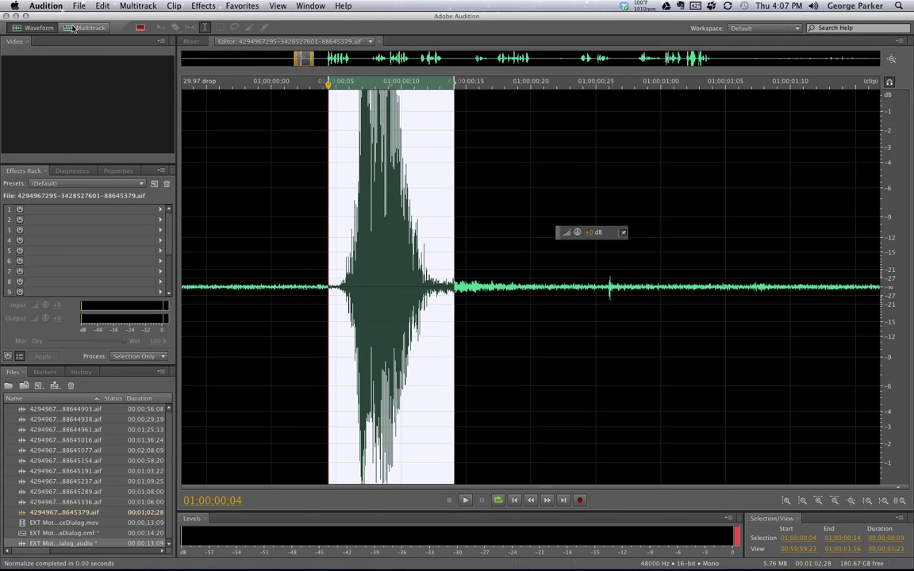
{"action": "key", "text": "8"}
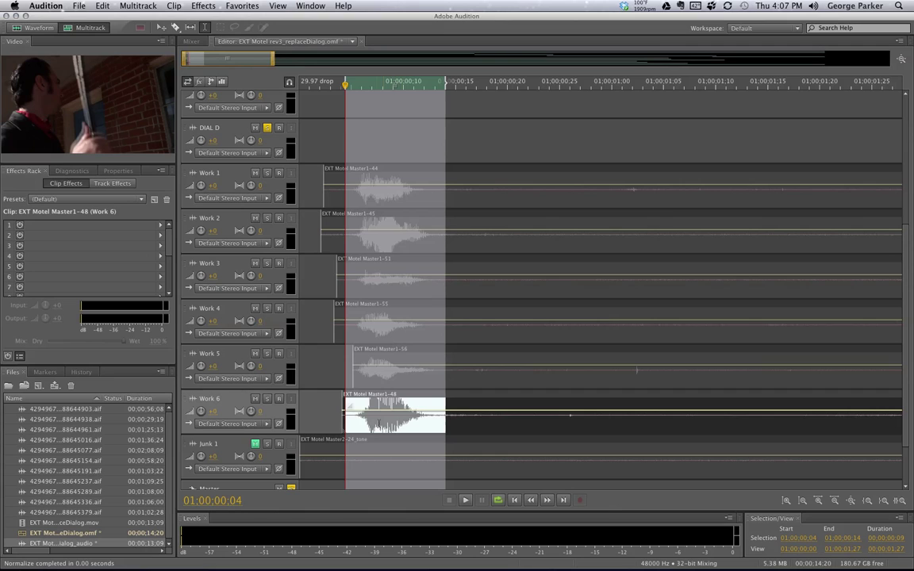
Clear the time selection, zoom in, and nudge the playhead one frame later.
{"action": "right_click", "coordinate": [361, 83]}
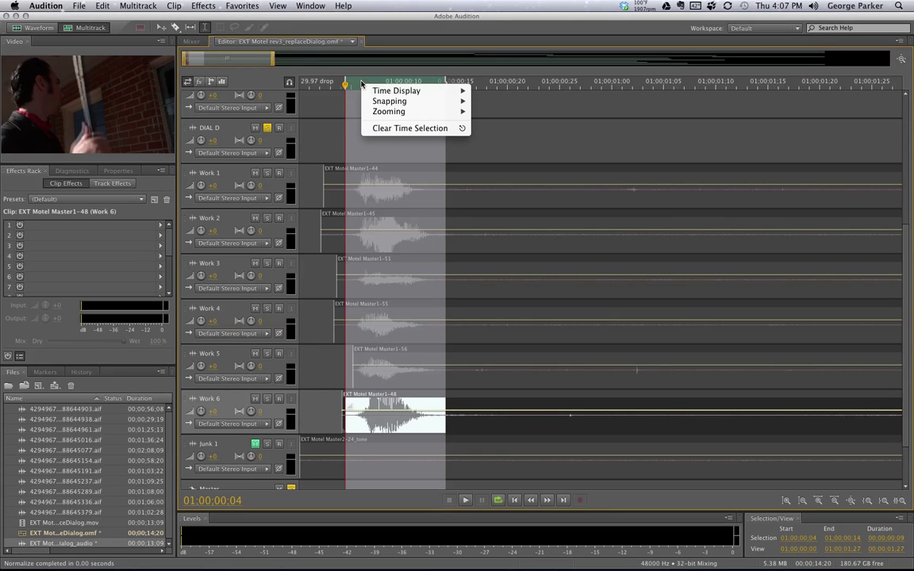
{"action": "left_click", "coordinate": [400, 128]}
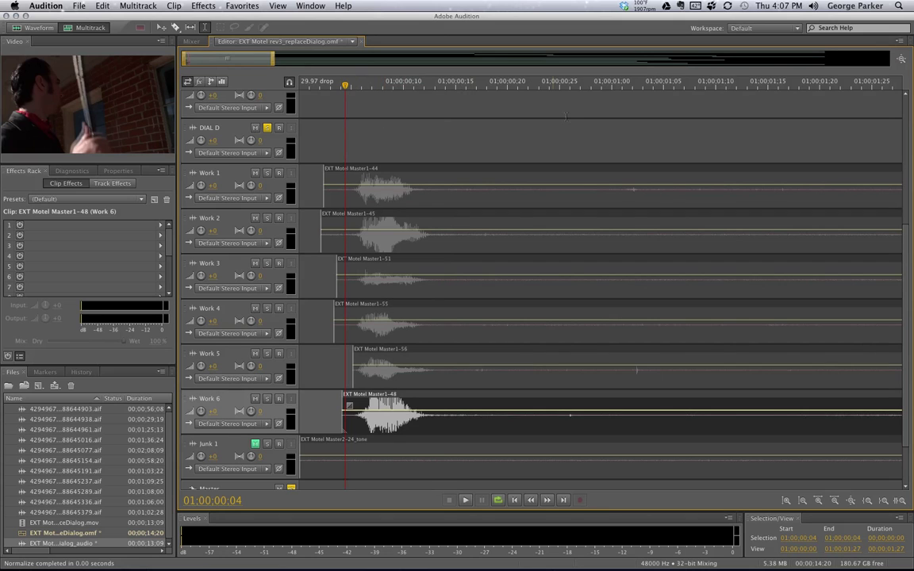
{"action": "scroll", "coordinate": [821, 191], "scroll_direction": "up", "scroll_amount": 2}
{"action": "scroll", "coordinate": [821, 175], "scroll_direction": "up", "scroll_amount": 3}
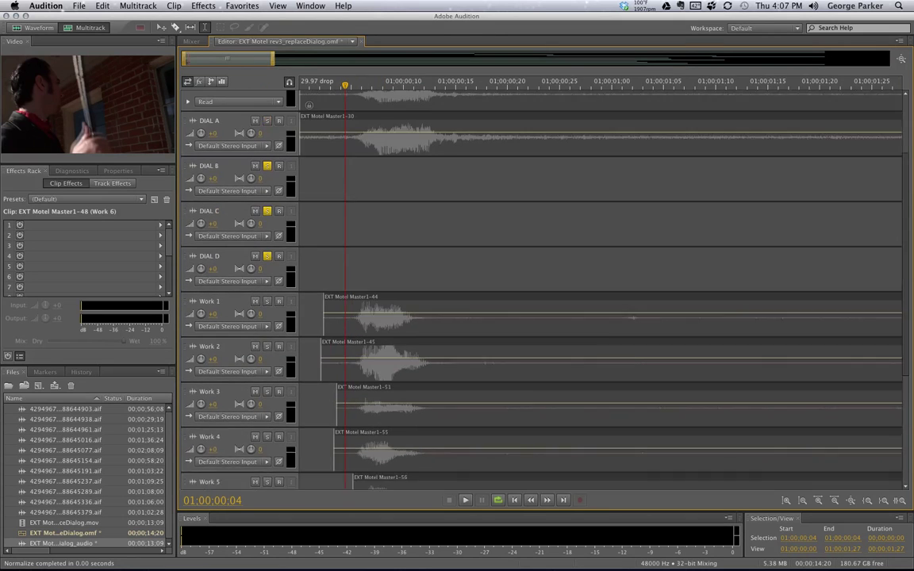
{"action": "scroll", "coordinate": [825, 158], "scroll_direction": "up", "scroll_amount": 3}
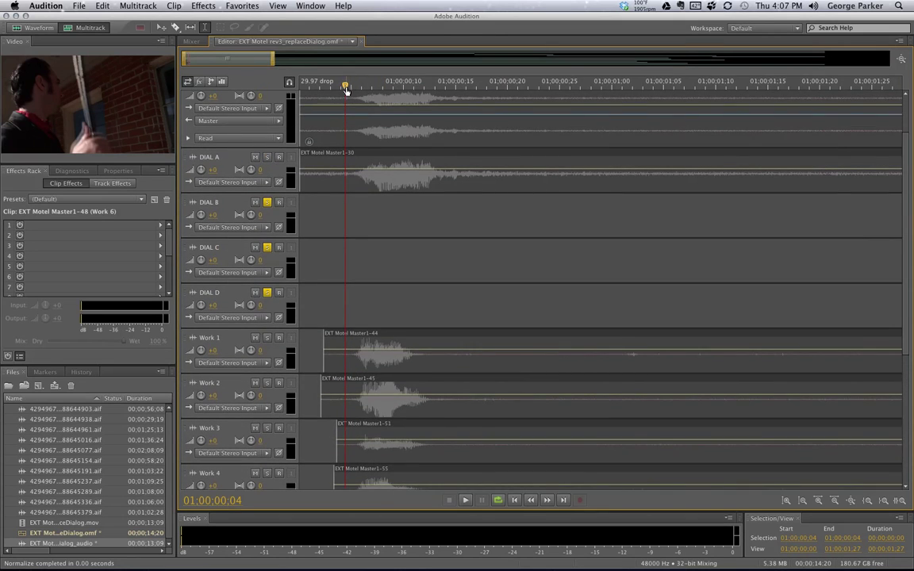
{"action": "left_click_drag", "start_coordinate": [349, 89], "coordinate": [356, 89]}
{"action": "left_click_drag", "start_coordinate": [904, 306], "coordinate": [904, 428]}
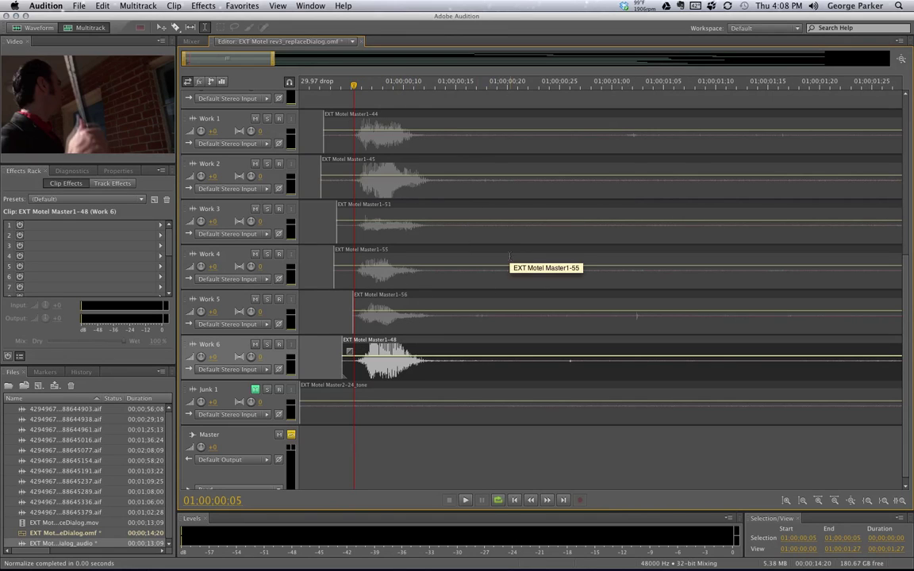
Drag the left edges of the Work 1–6 takes back to the session start.
{"action": "left_click_drag", "start_coordinate": [323, 147], "coordinate": [300, 148]}
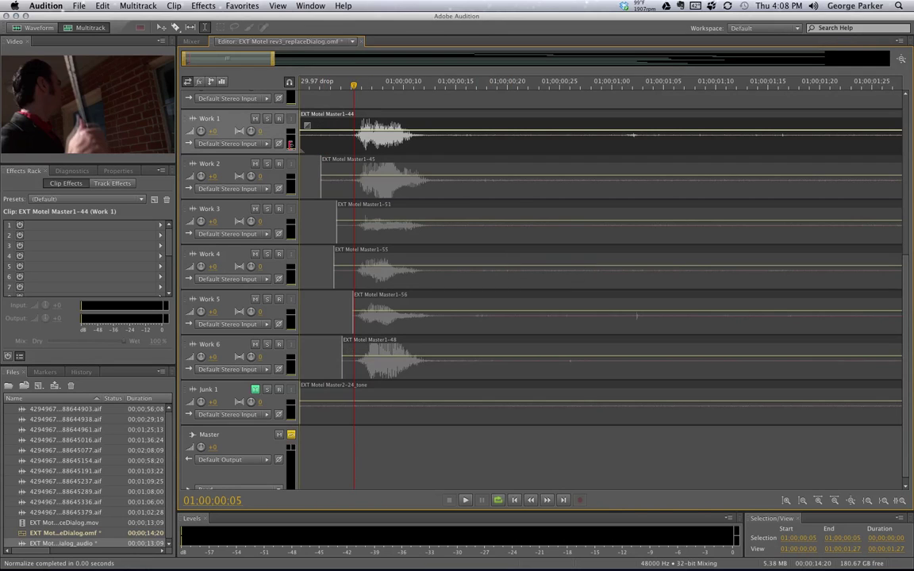
{"action": "left_click_drag", "start_coordinate": [321, 184], "coordinate": [300, 184]}
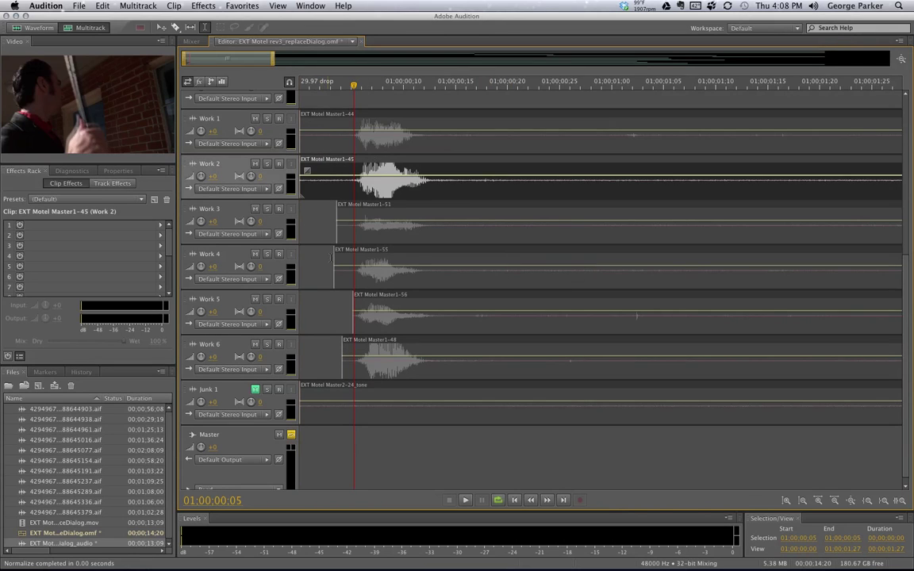
{"action": "left_click_drag", "start_coordinate": [337, 230], "coordinate": [300, 230]}
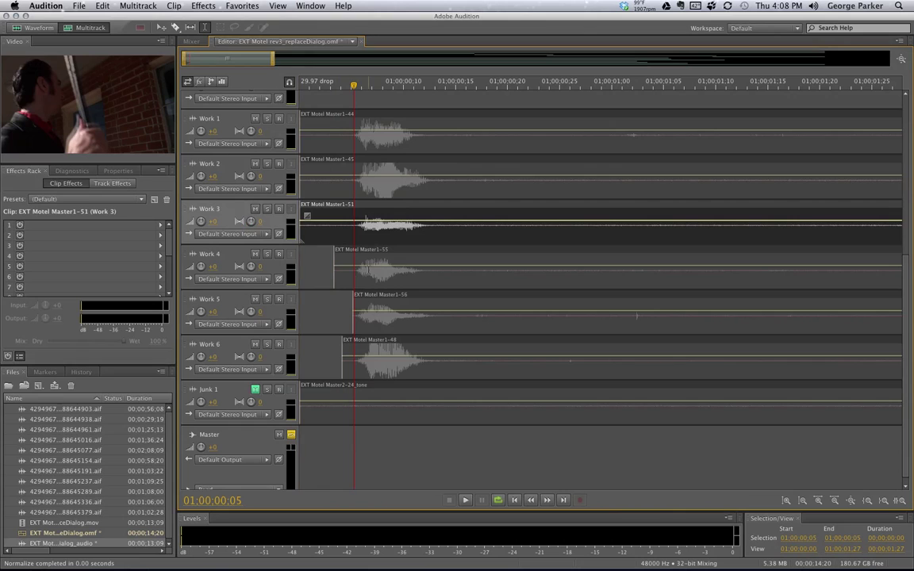
{"action": "left_click_drag", "start_coordinate": [334, 280], "coordinate": [300, 280]}
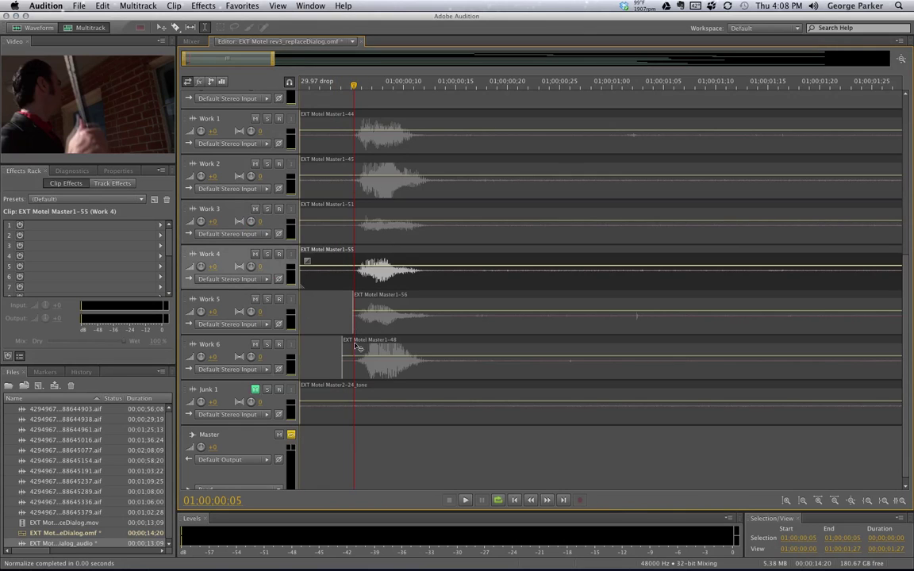
{"action": "mouse_move", "coordinate": [353, 317]}
{"action": "left_mouse_down"}
{"action": "mouse_move", "coordinate": [284, 321]}
{"action": "mouse_move", "coordinate": [300, 330]}
{"action": "left_mouse_up"}
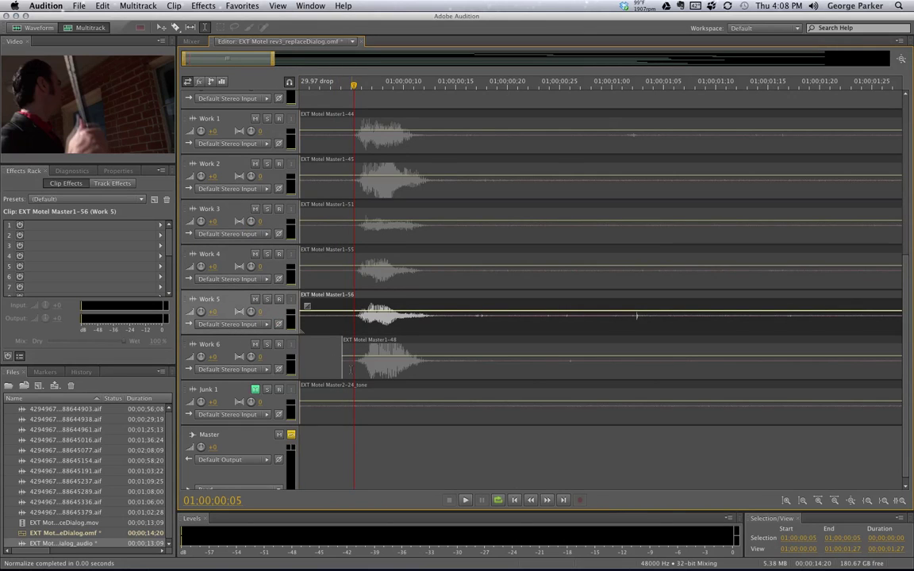
{"action": "left_click_drag", "start_coordinate": [343, 363], "coordinate": [299, 363]}
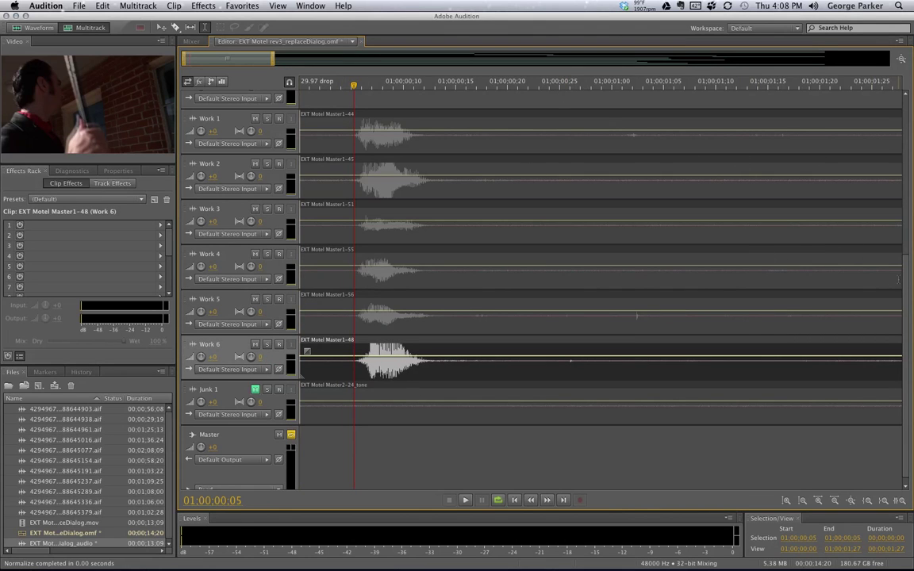
{"action": "scroll", "coordinate": [818, 250], "scroll_direction": "up", "scroll_amount": 3}
{"action": "scroll", "coordinate": [817, 251], "scroll_direction": "up", "scroll_amount": 3}
{"action": "scroll", "coordinate": [817, 251], "scroll_direction": "up", "scroll_amount": 3}
{"action": "scroll", "coordinate": [817, 250], "scroll_direction": "up", "scroll_amount": 1}
{"action": "scroll", "coordinate": [817, 250], "scroll_direction": "up", "scroll_amount": 2}
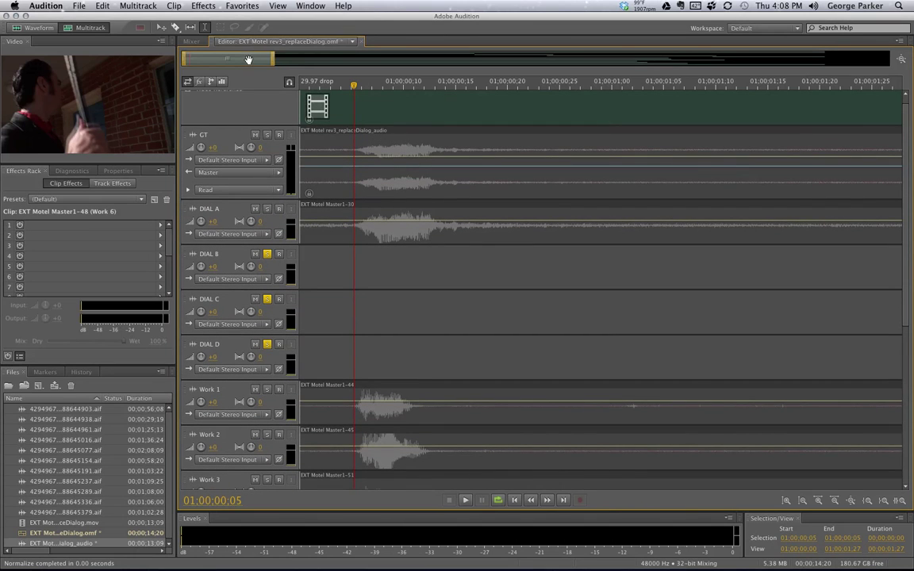
{"action": "left_click_drag", "start_coordinate": [247, 60], "coordinate": [412, 74]}
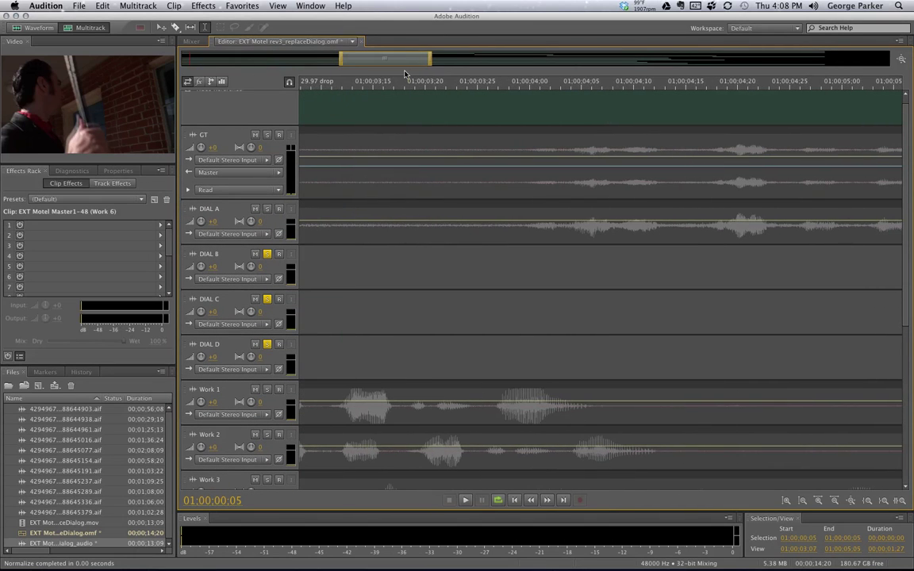
{"action": "left_click", "coordinate": [535, 86]}
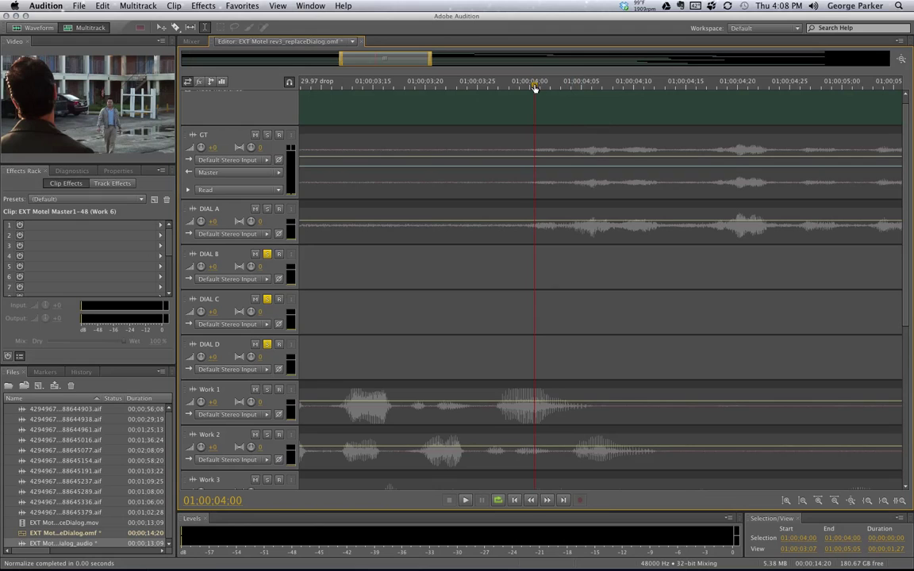
{"action": "left_click_drag", "start_coordinate": [535, 87], "coordinate": [526, 90]}
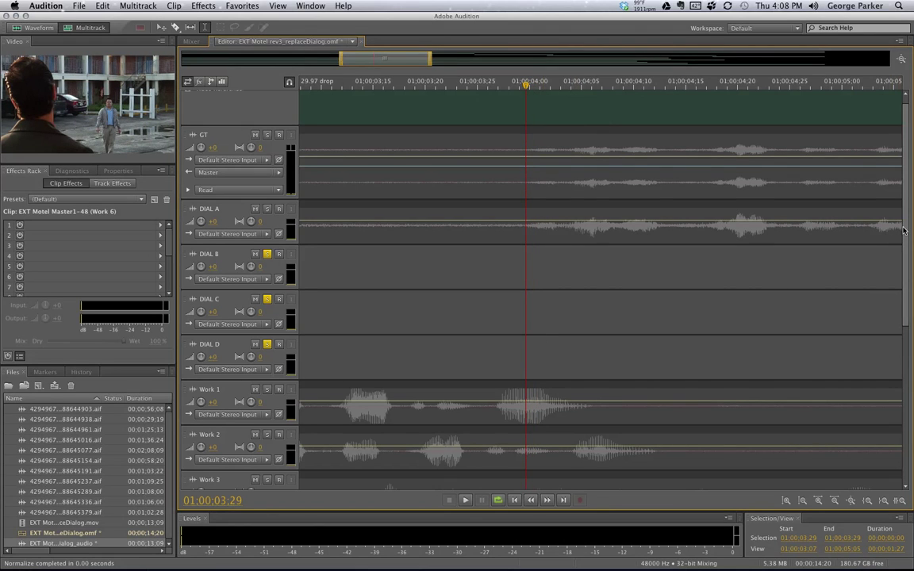
{"action": "left_click_drag", "start_coordinate": [903, 231], "coordinate": [904, 313]}
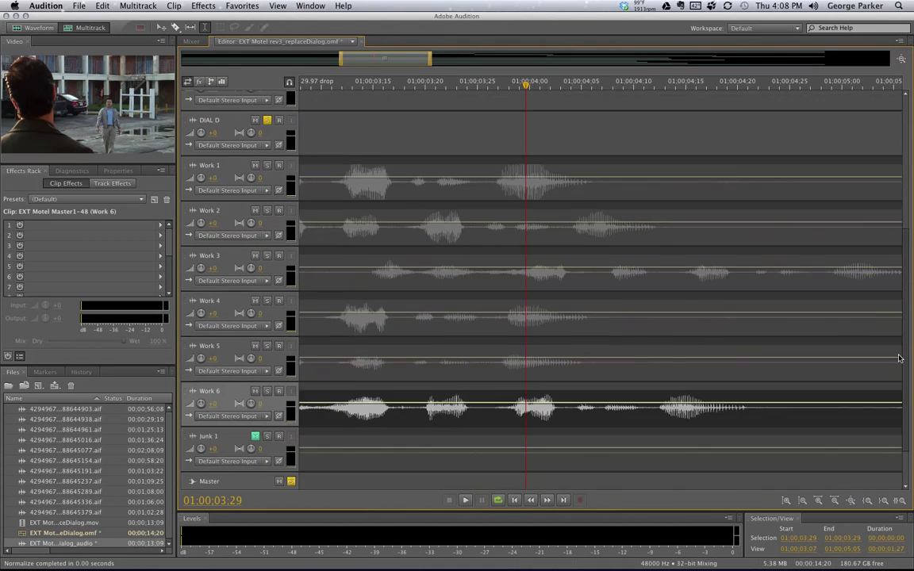
{"action": "left_click_drag", "start_coordinate": [904, 312], "coordinate": [901, 358]}
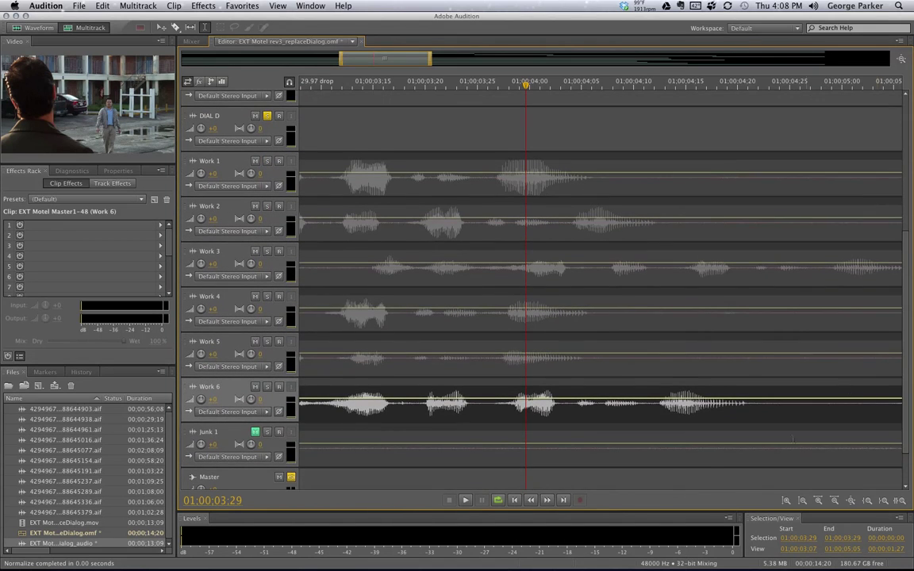
{"action": "left_click_drag", "start_coordinate": [347, 57], "coordinate": [310, 58]}
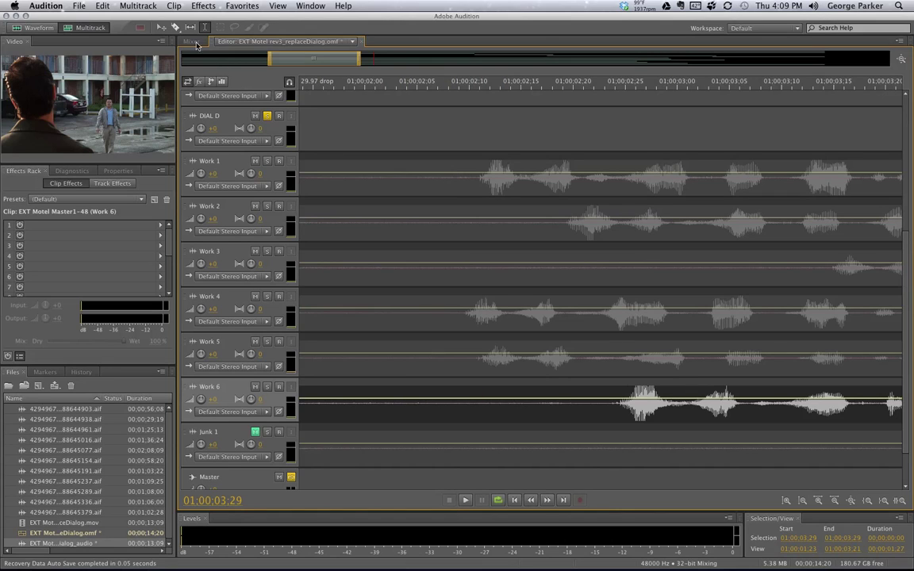
Razor-split the Work 1, 2, 4, 5 and 6 takes just before each line begins.
{"action": "left_click", "coordinate": [174, 27]}
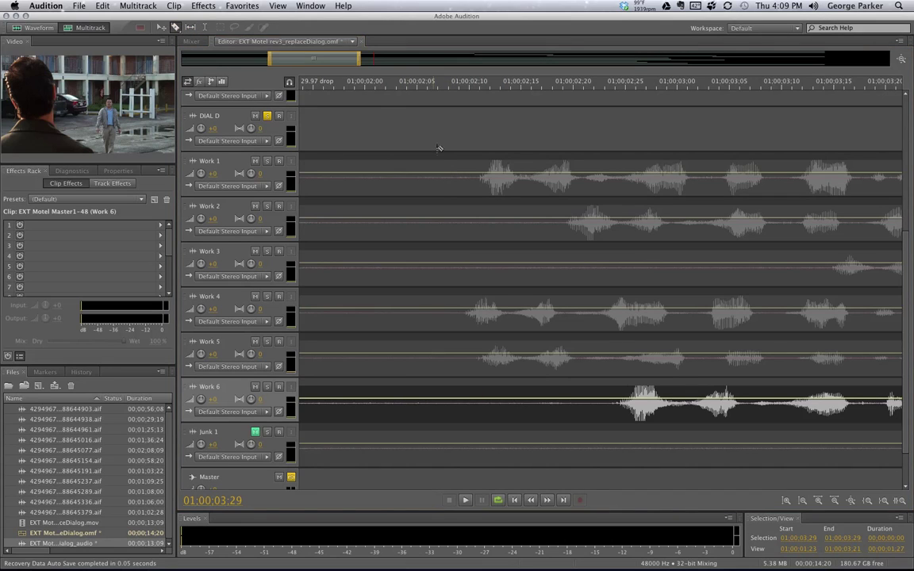
{"action": "left_click", "coordinate": [475, 188]}
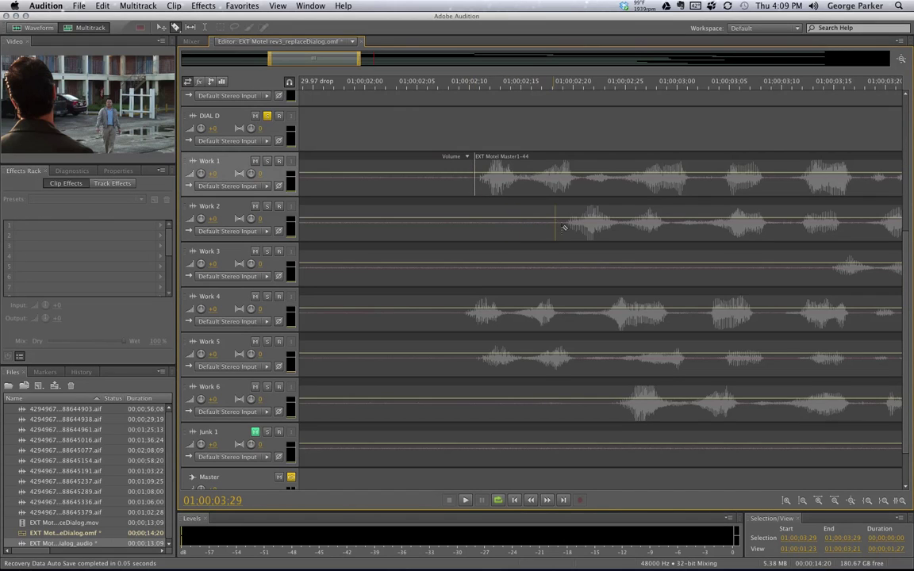
{"action": "left_click", "coordinate": [563, 226]}
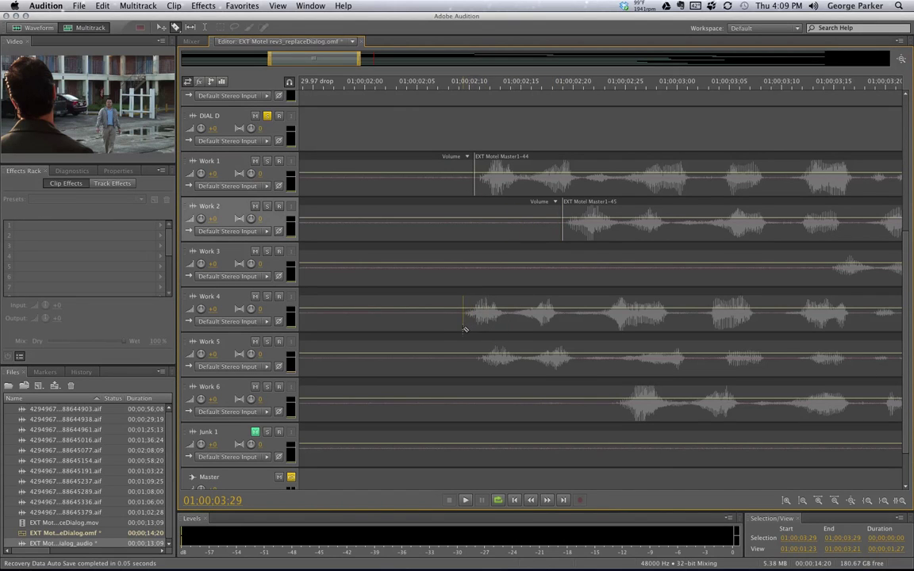
{"action": "left_click", "coordinate": [461, 321]}
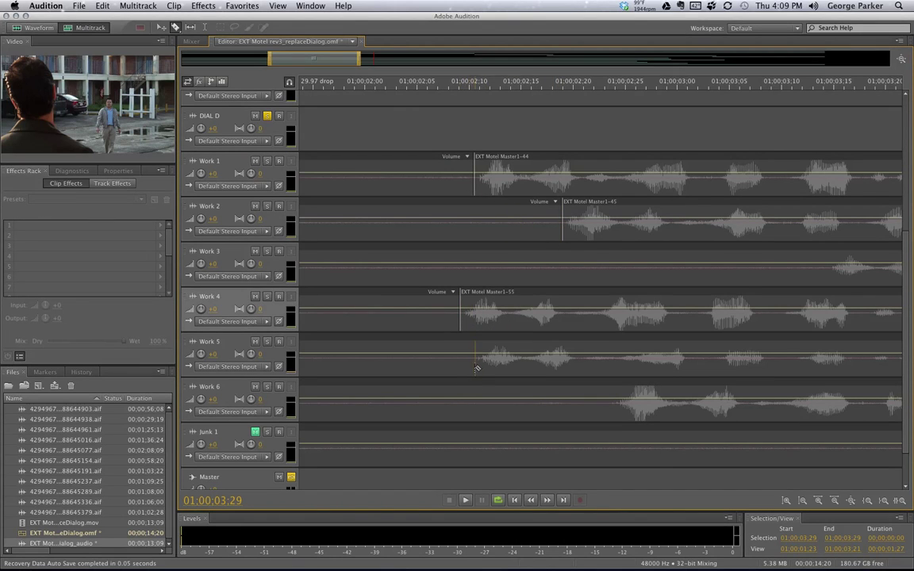
{"action": "left_click", "coordinate": [474, 367]}
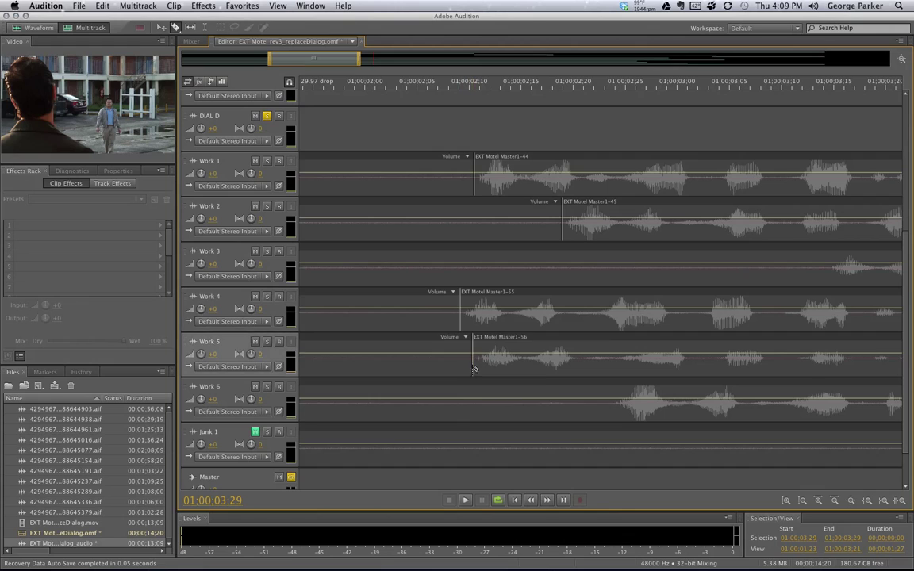
{"action": "left_click", "coordinate": [610, 410]}
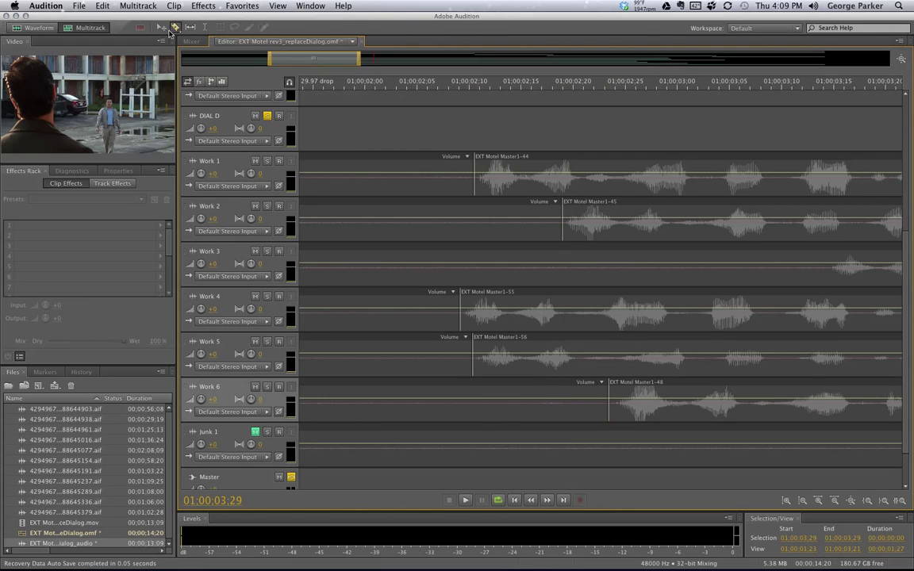
{"action": "left_click", "coordinate": [161, 27]}
{"action": "mouse_move", "coordinate": [333, 58]}
{"action": "left_mouse_down"}
{"action": "mouse_move", "coordinate": [514, 74]}
{"action": "mouse_move", "coordinate": [393, 68]}
{"action": "mouse_move", "coordinate": [399, 61]}
{"action": "left_mouse_up"}
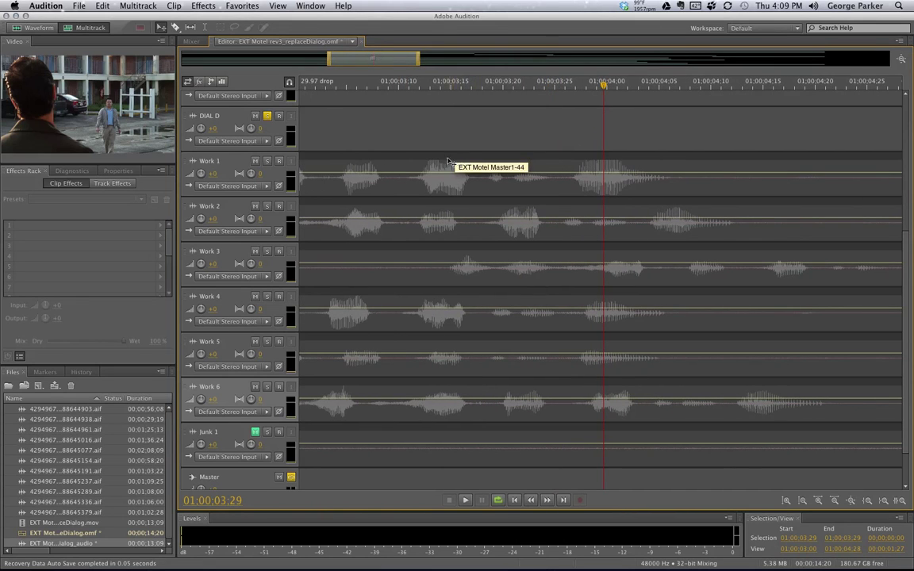
Snap the split-off Work 1 and Work 2 takes to the 01:00:04:00 playhead, moving Work 3 later.
{"action": "left_click_drag", "start_coordinate": [372, 158], "coordinate": [567, 158]}
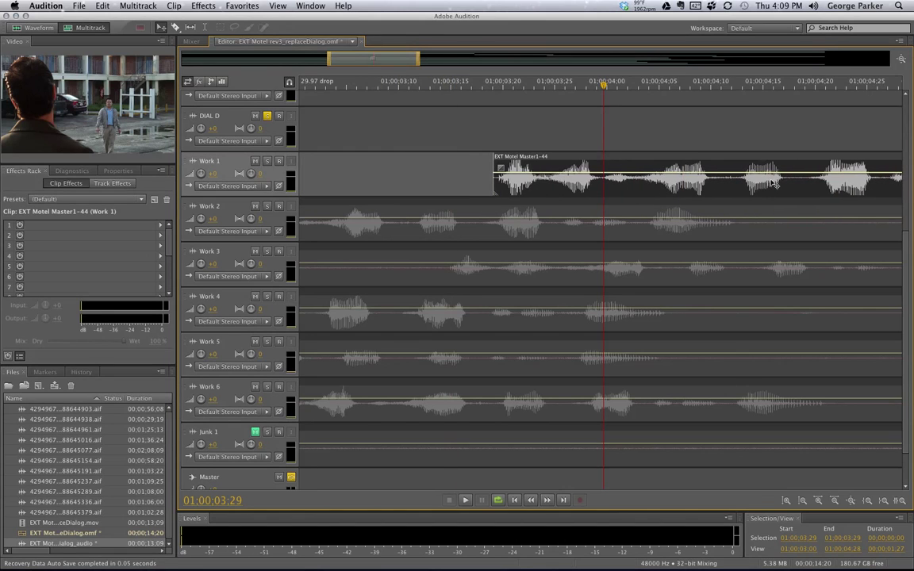
{"action": "left_click_drag", "start_coordinate": [628, 163], "coordinate": [736, 165]}
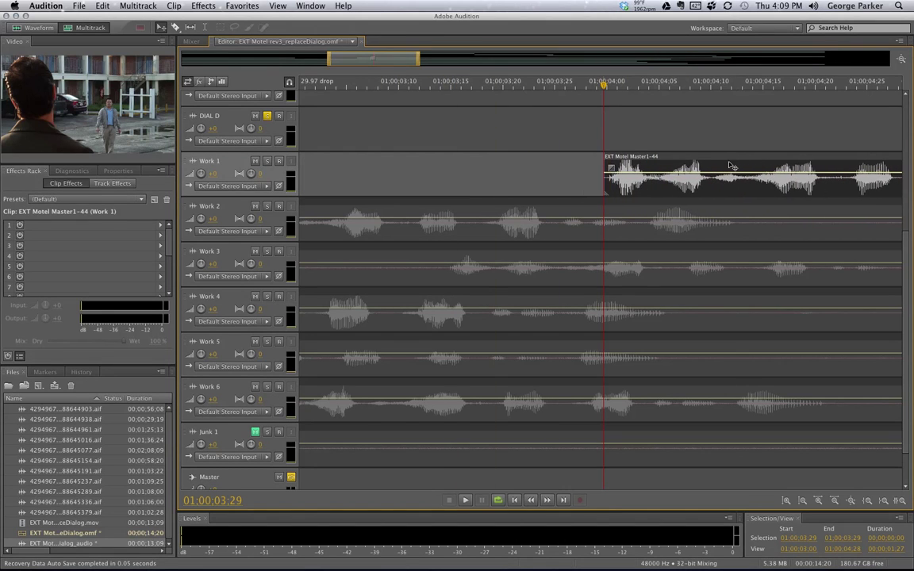
{"action": "left_click_drag", "start_coordinate": [305, 208], "coordinate": [730, 229]}
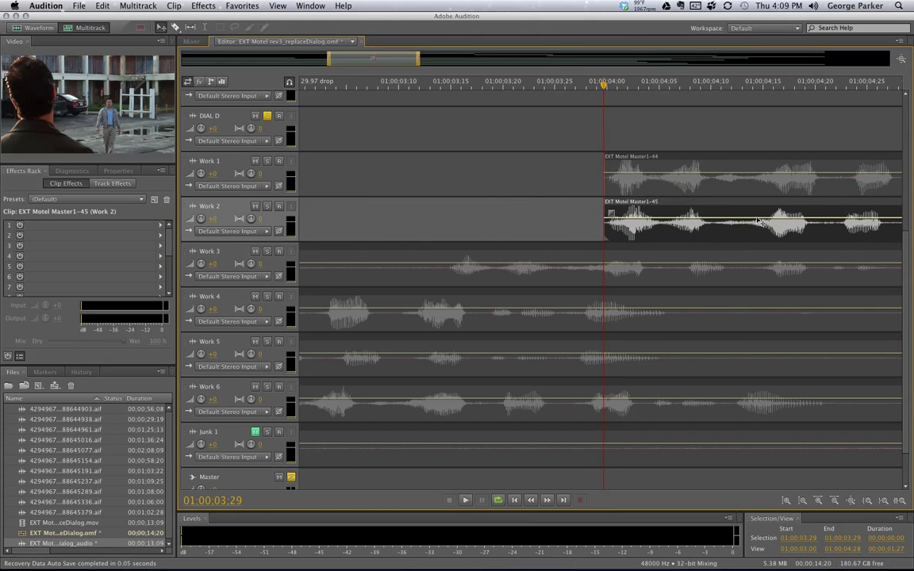
{"action": "left_click_drag", "start_coordinate": [383, 248], "coordinate": [871, 265]}
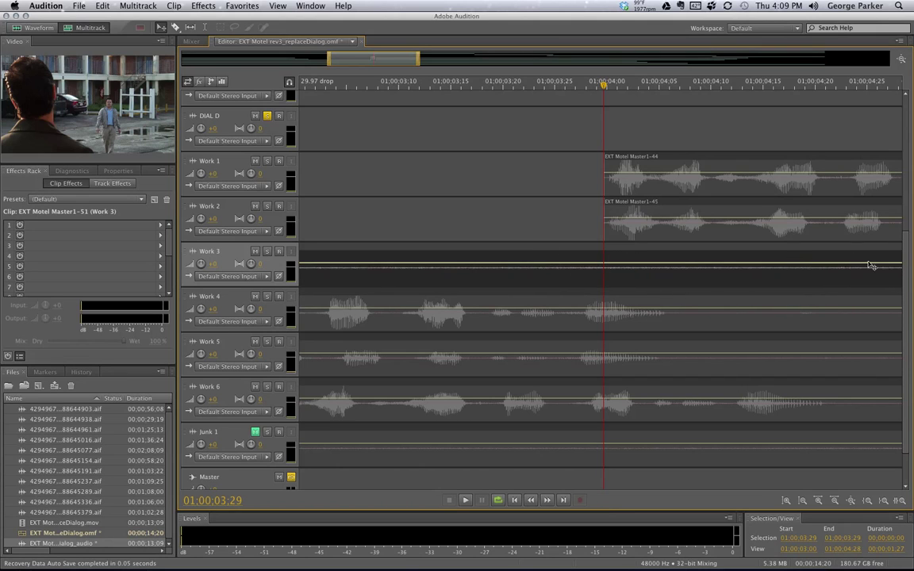
{"action": "left_click_drag", "start_coordinate": [871, 265], "coordinate": [870, 272]}
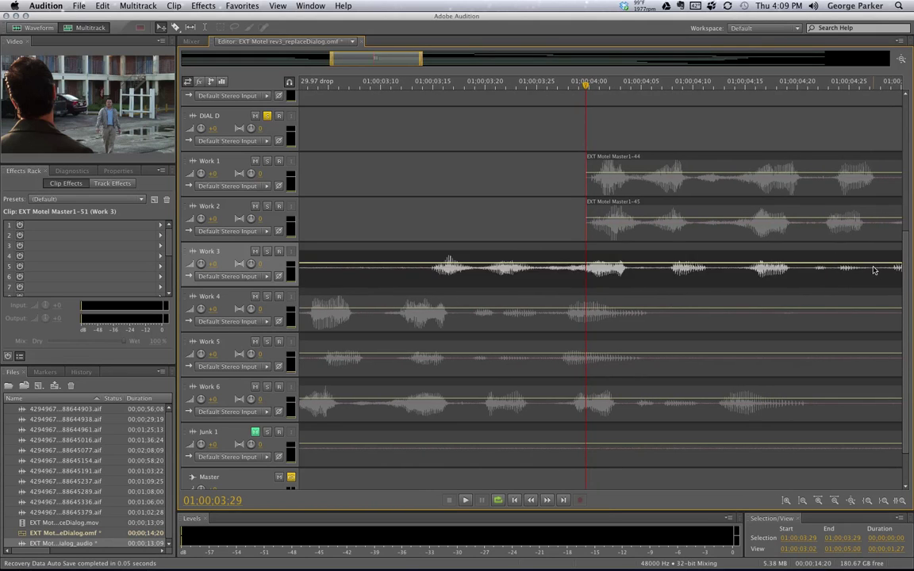
{"action": "left_click_drag", "start_coordinate": [379, 58], "coordinate": [338, 60]}
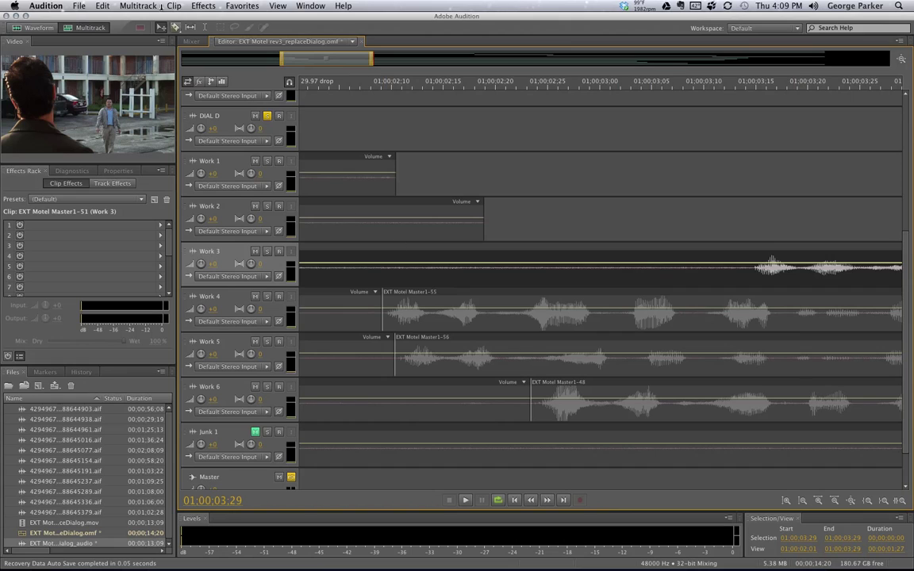
Razor-split the Work 3 take and snap its later part to 01:00:04:00.
{"action": "left_click", "coordinate": [175, 27]}
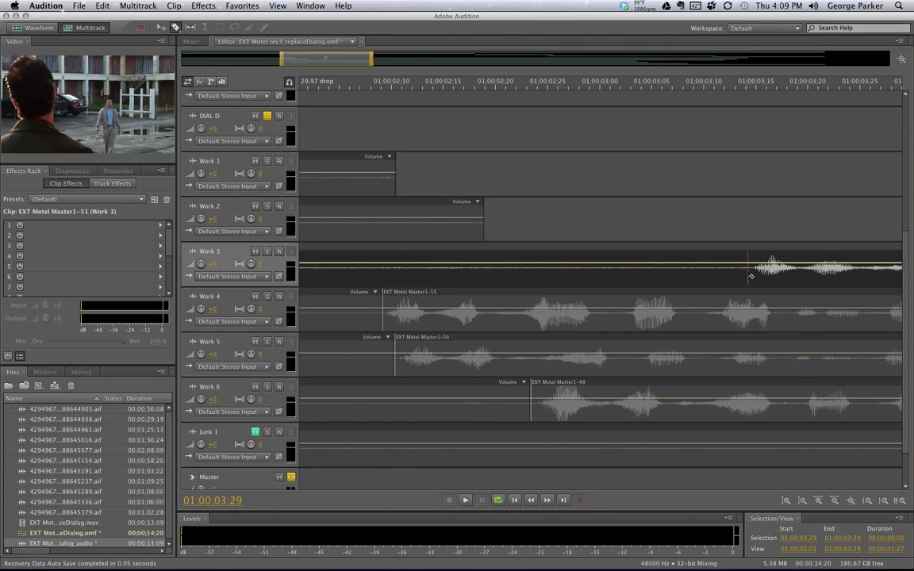
{"action": "left_click", "coordinate": [674, 254]}
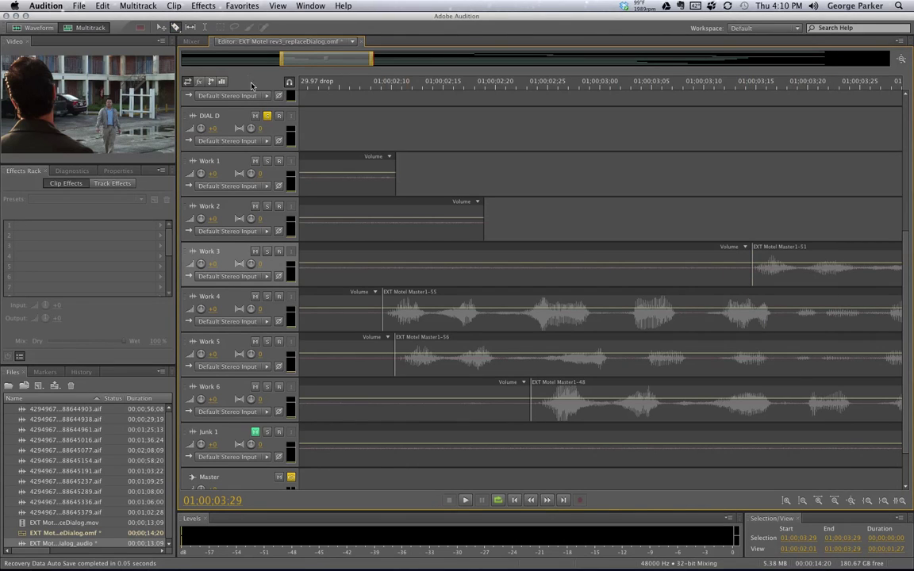
{"action": "left_click", "coordinate": [160, 27]}
{"action": "left_click_drag", "start_coordinate": [311, 65], "coordinate": [379, 66]}
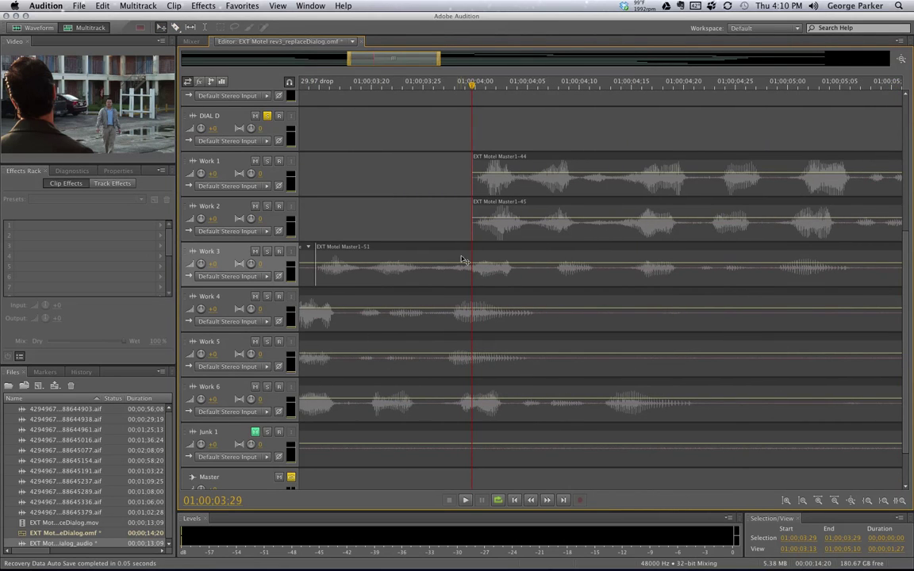
{"action": "left_click_drag", "start_coordinate": [423, 262], "coordinate": [547, 260]}
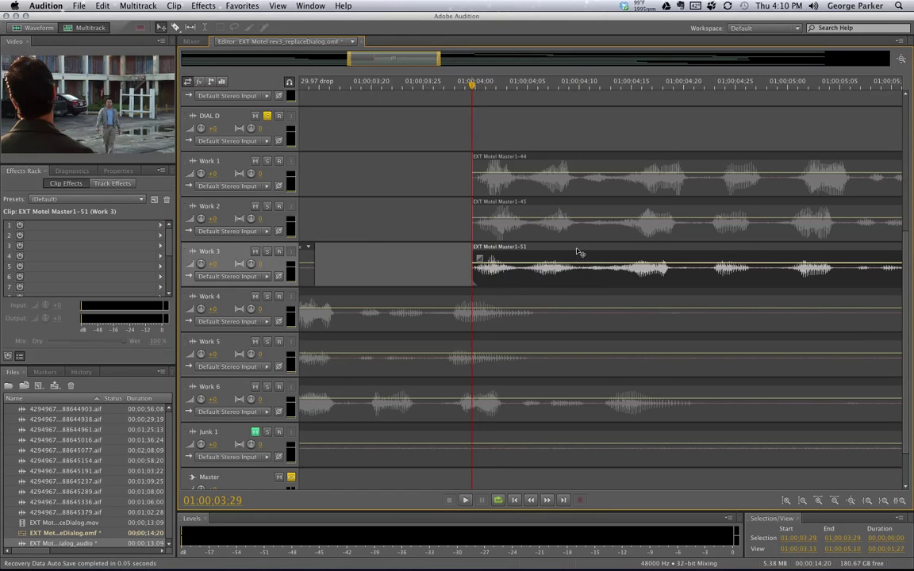
Snap the split-off Work 4, 5 and 6 takes to the 01:00:04:00 playhead.
{"action": "left_click", "coordinate": [373, 300]}
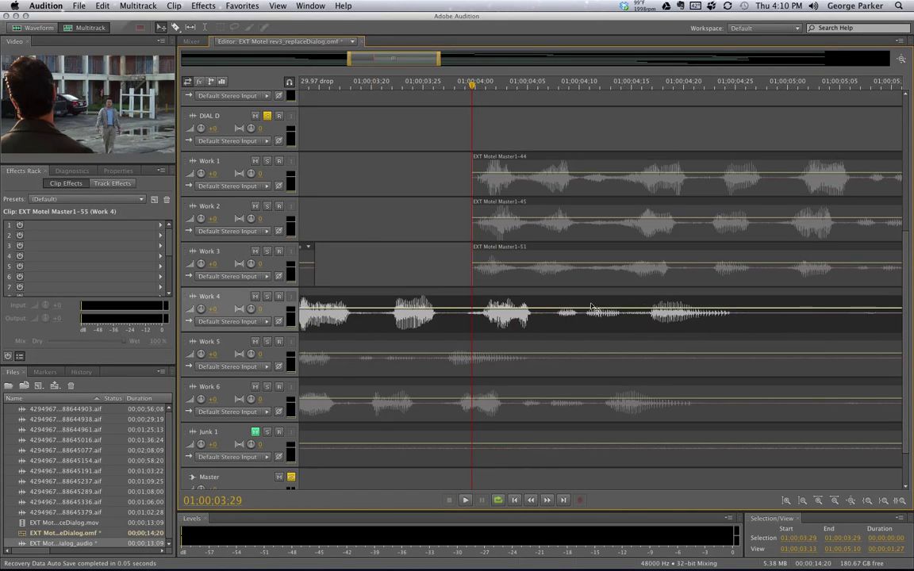
{"action": "mouse_move", "coordinate": [617, 309]}
{"action": "left_mouse_down"}
{"action": "mouse_move", "coordinate": [521, 300]}
{"action": "mouse_move", "coordinate": [553, 302]}
{"action": "left_mouse_up"}
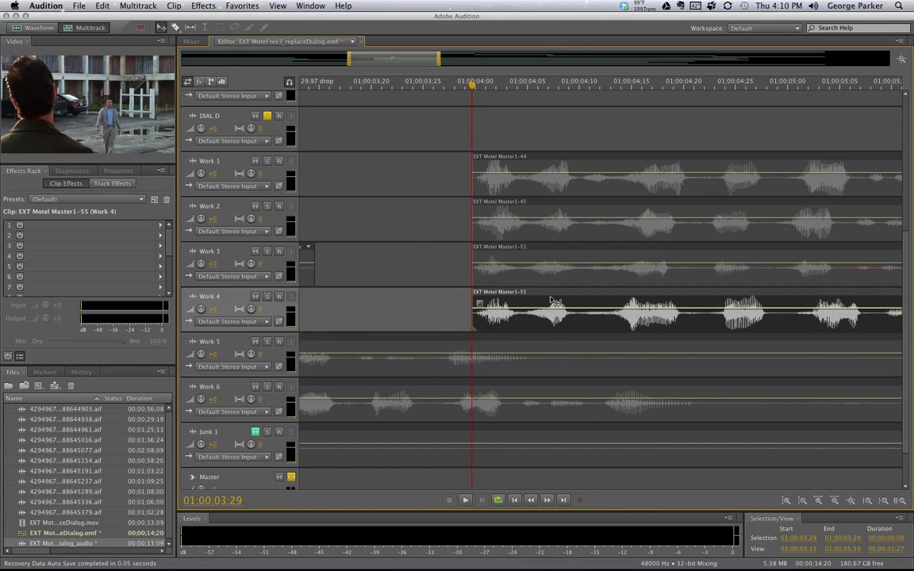
{"action": "left_click_drag", "start_coordinate": [342, 353], "coordinate": [700, 343]}
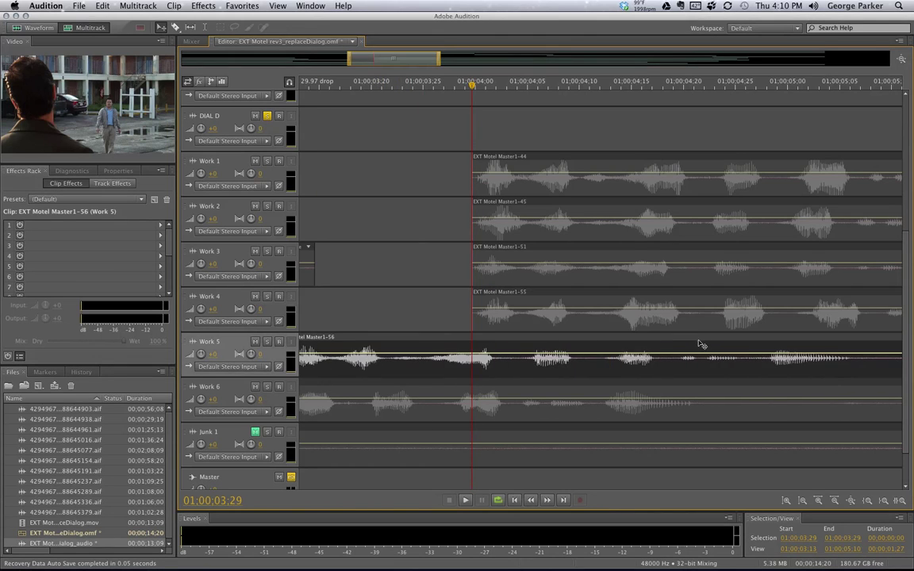
{"action": "left_click_drag", "start_coordinate": [356, 339], "coordinate": [551, 345]}
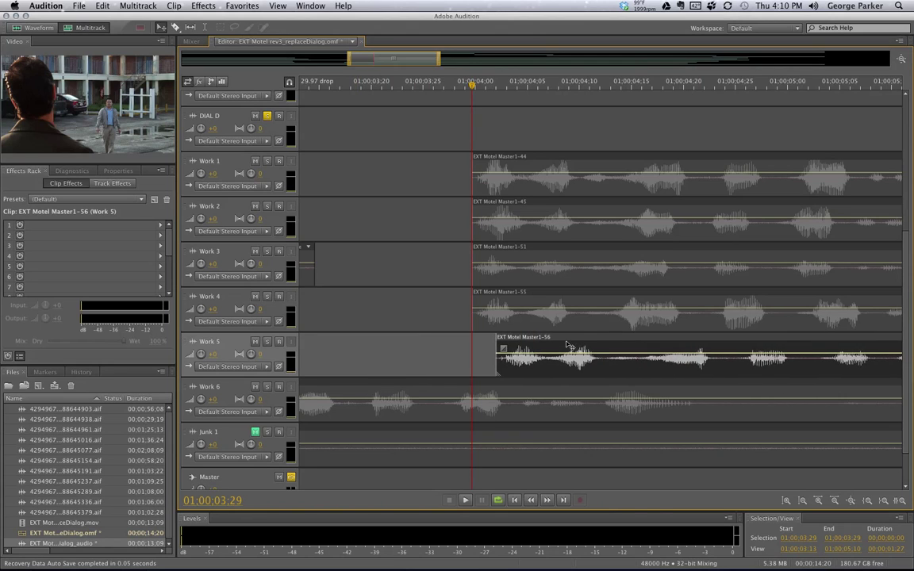
{"action": "left_click", "coordinate": [367, 383]}
{"action": "left_click_drag", "start_coordinate": [576, 385], "coordinate": [665, 399]}
{"action": "left_click_drag", "start_coordinate": [499, 384], "coordinate": [571, 385]}
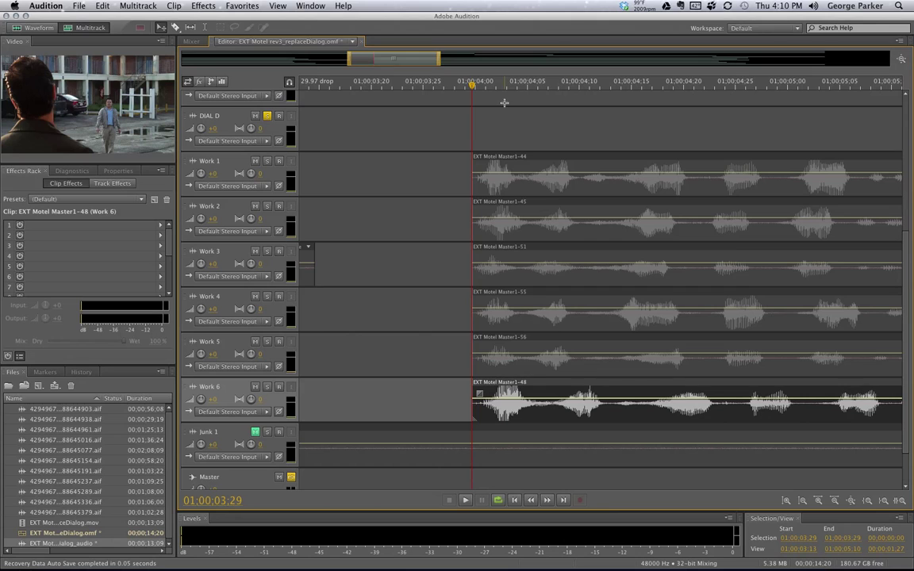
Pull the start of each Work 1–6 take earlier to restore lead-in audio.
{"action": "left_click_drag", "start_coordinate": [471, 161], "coordinate": [414, 161]}
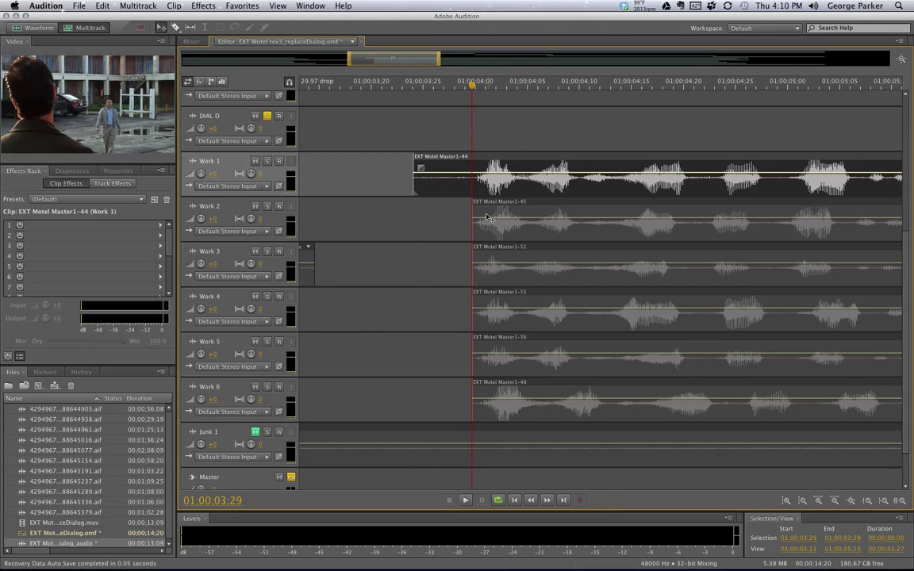
{"action": "left_click_drag", "start_coordinate": [472, 225], "coordinate": [406, 226]}
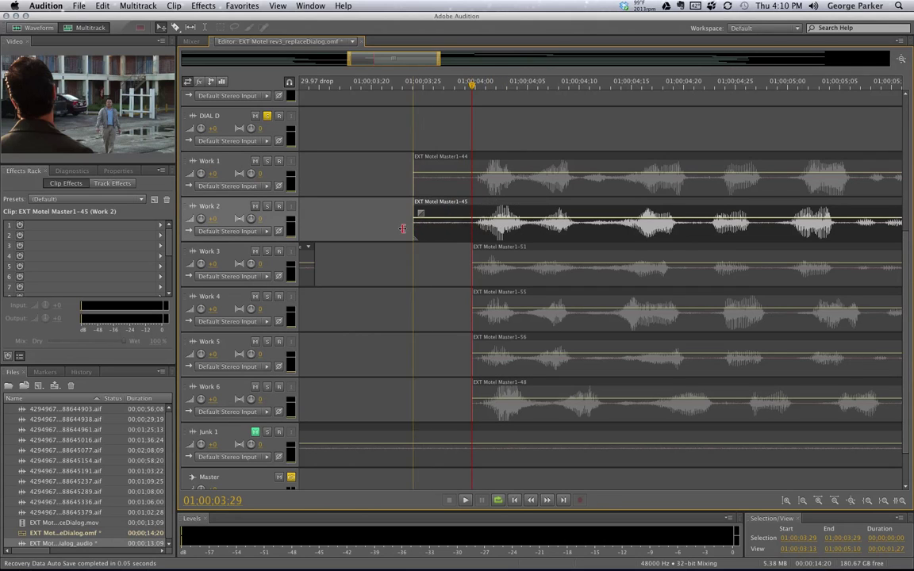
{"action": "left_click_drag", "start_coordinate": [474, 264], "coordinate": [418, 264]}
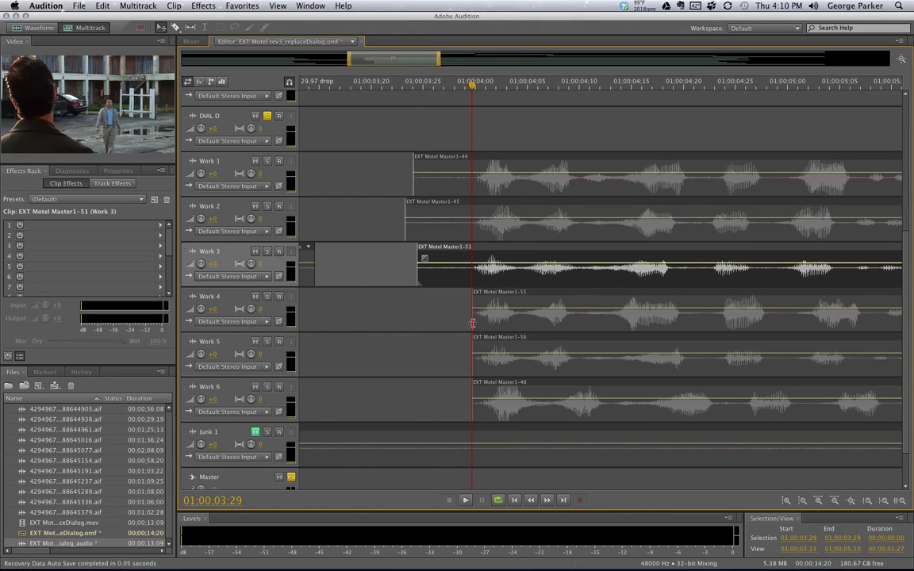
{"action": "left_click_drag", "start_coordinate": [472, 323], "coordinate": [415, 323]}
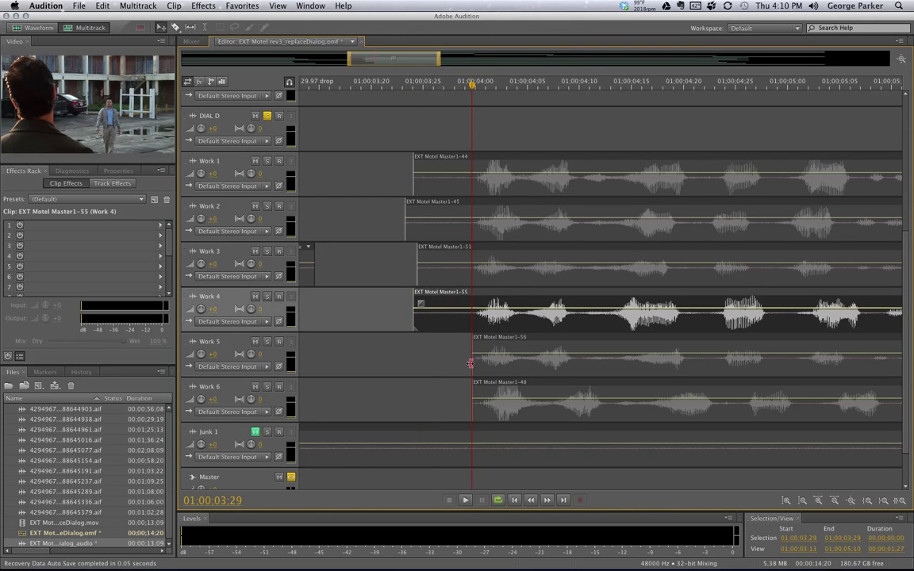
{"action": "left_click_drag", "start_coordinate": [471, 364], "coordinate": [418, 364]}
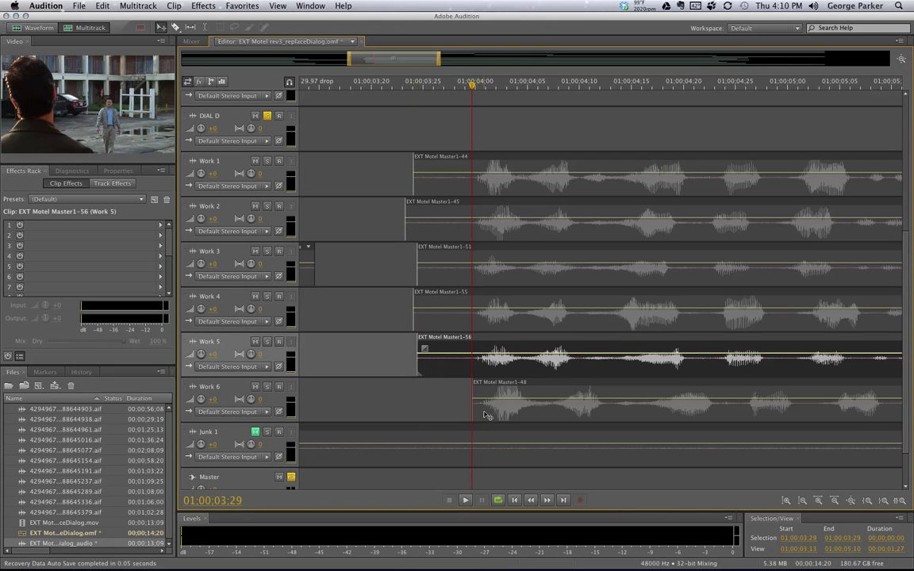
{"action": "left_click_drag", "start_coordinate": [473, 405], "coordinate": [410, 404]}
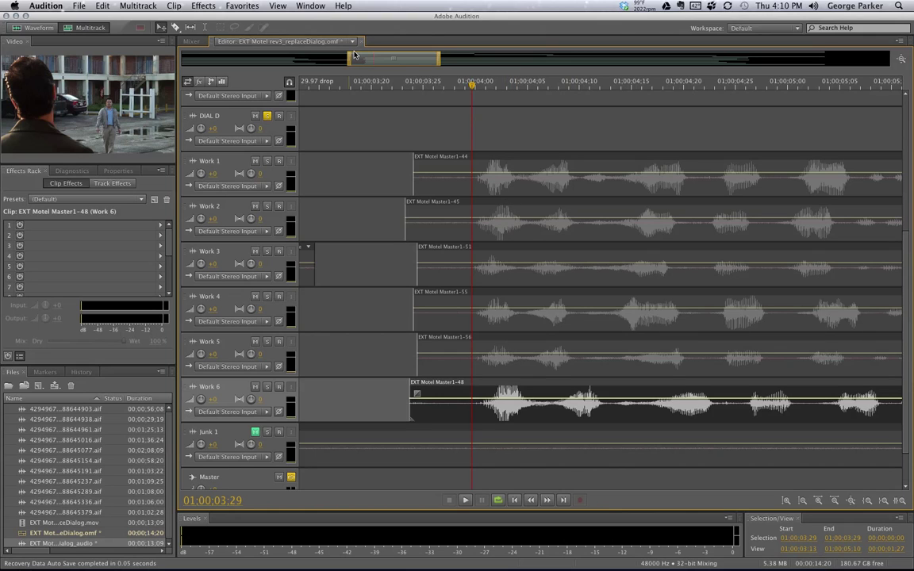
{"action": "left_click_drag", "start_coordinate": [371, 58], "coordinate": [213, 61]}
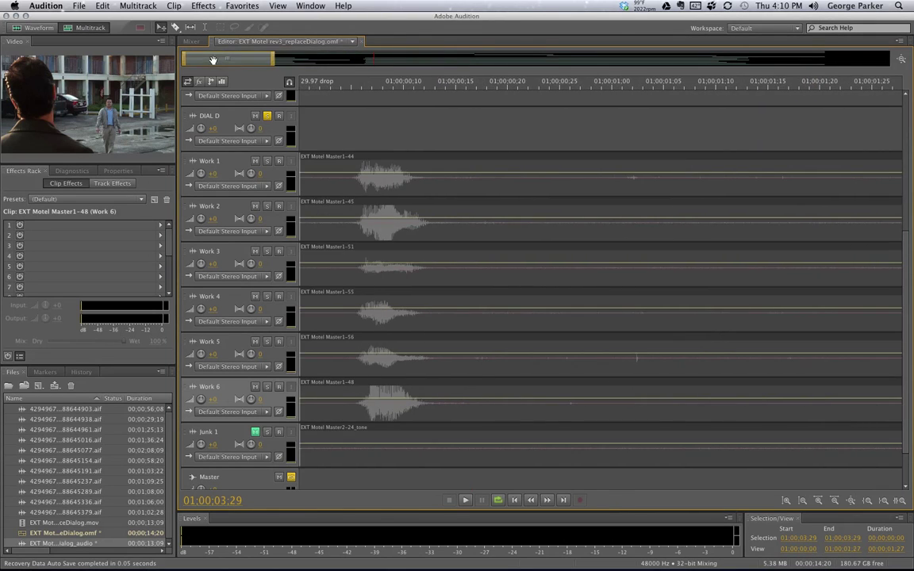
Add a new stereo audio track and move it directly above Work 1.
{"action": "left_click", "coordinate": [184, 162]}
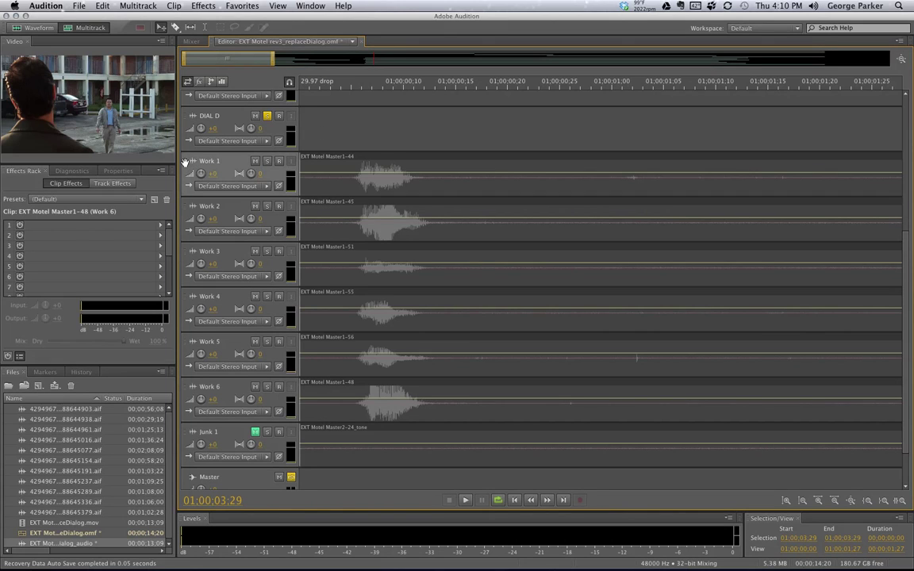
{"action": "left_click", "coordinate": [127, 6]}
{"action": "mouse_move", "coordinate": [136, 19]}
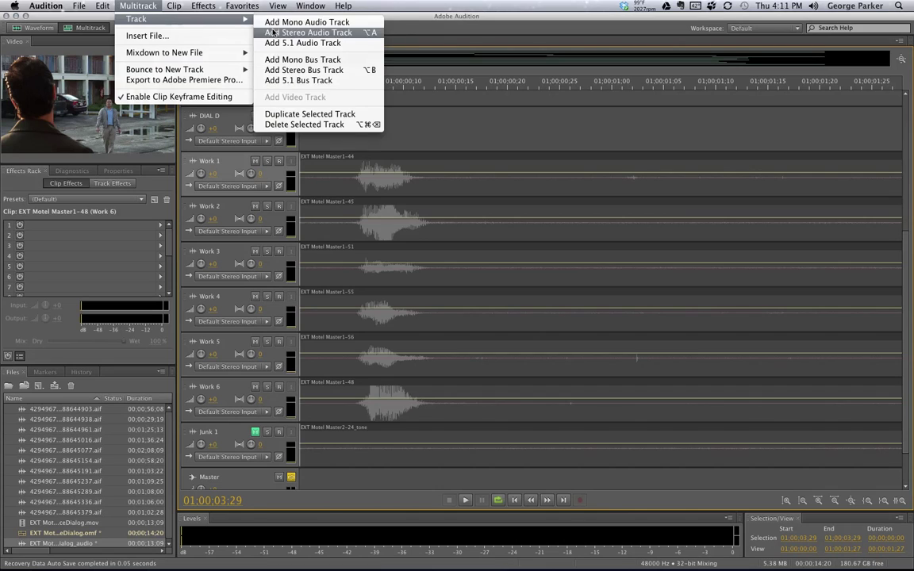
{"action": "left_click", "coordinate": [301, 32]}
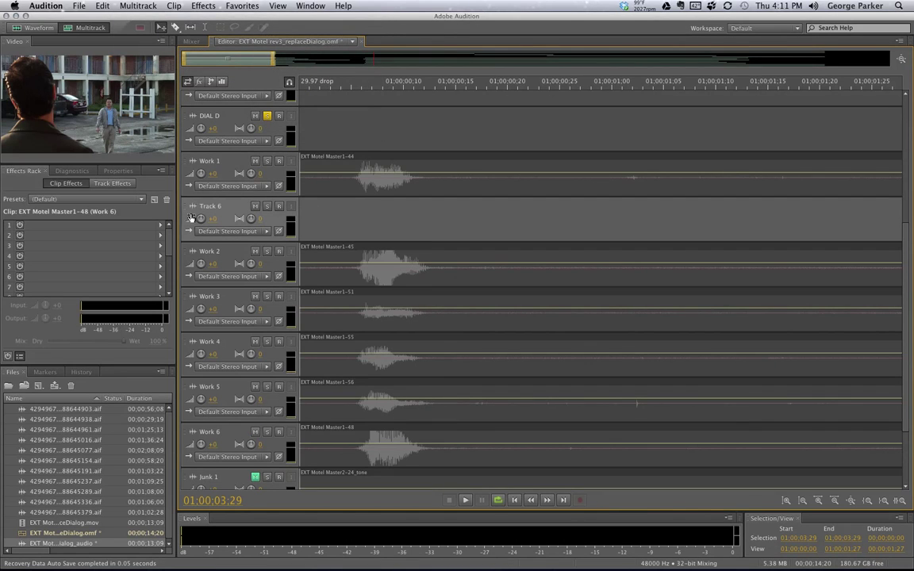
{"action": "left_click_drag", "start_coordinate": [190, 206], "coordinate": [195, 163]}
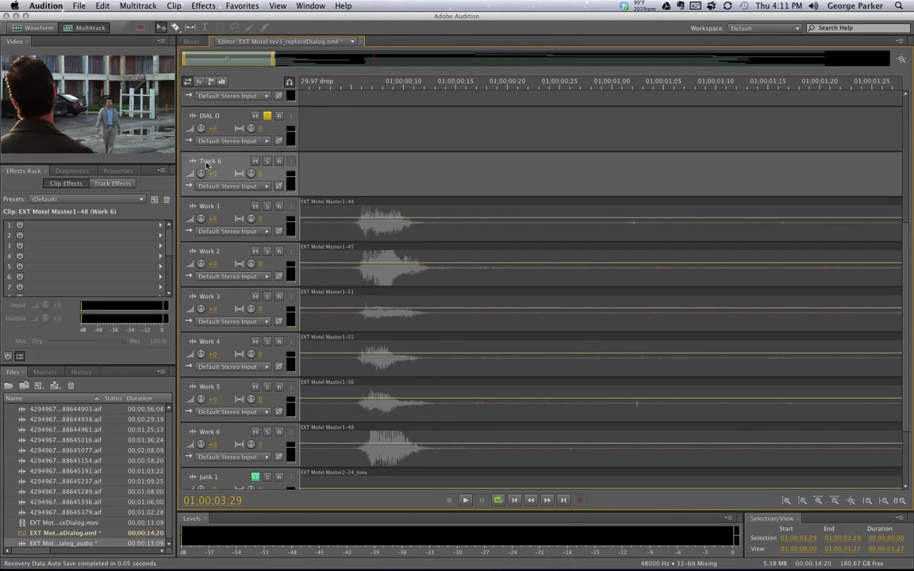
Rename the new track to 'Work 7'.
{"action": "left_click", "coordinate": [208, 164]}
{"action": "type", "text": "D"}
{"action": "key", "text": "Return"}
{"action": "left_click", "coordinate": [202, 162]}
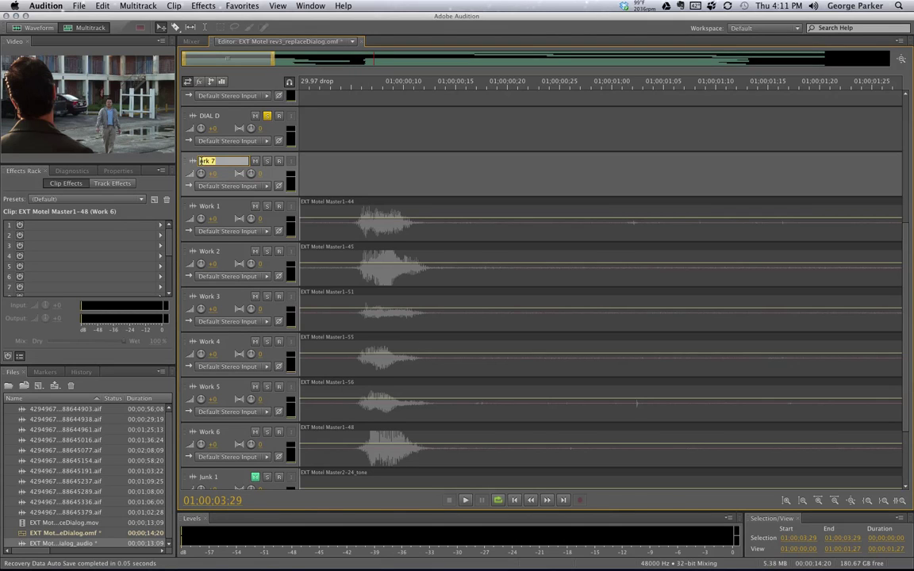
{"action": "type", "text": "W"}
{"action": "left_click", "coordinate": [329, 180]}
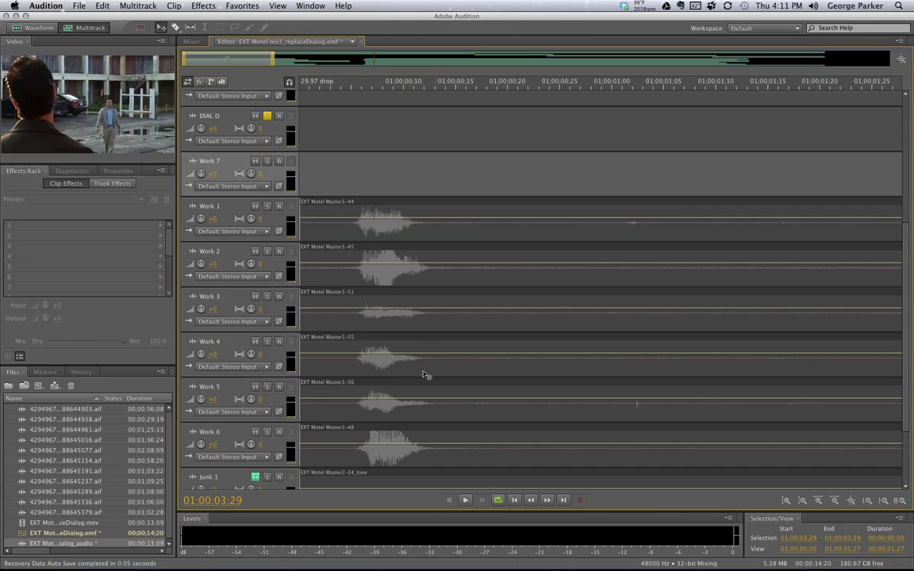
Move the Master1-48 clip from Work 6 onto Work 7 and solo Work 7.
{"action": "left_click", "coordinate": [431, 434]}
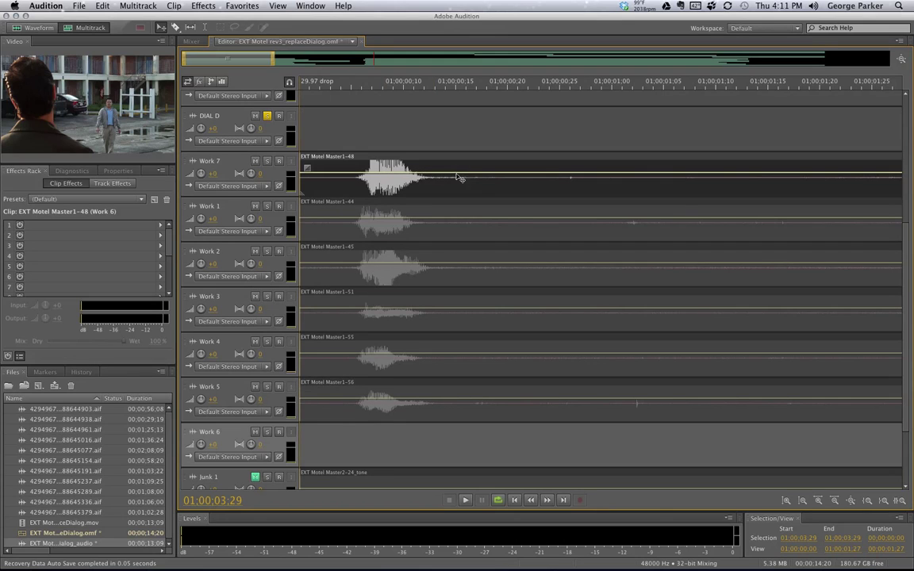
{"action": "left_click_drag", "start_coordinate": [435, 430], "coordinate": [459, 179]}
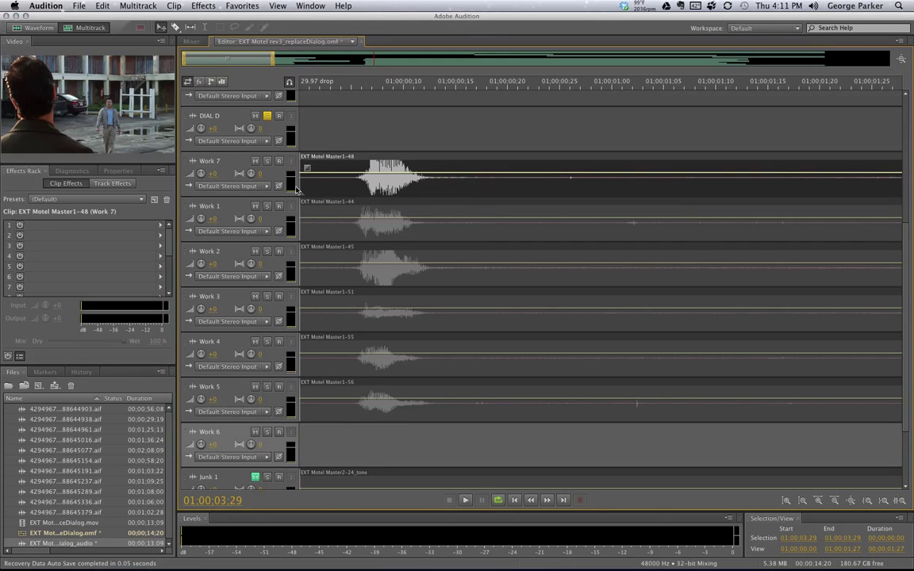
{"action": "left_click", "coordinate": [266, 162]}
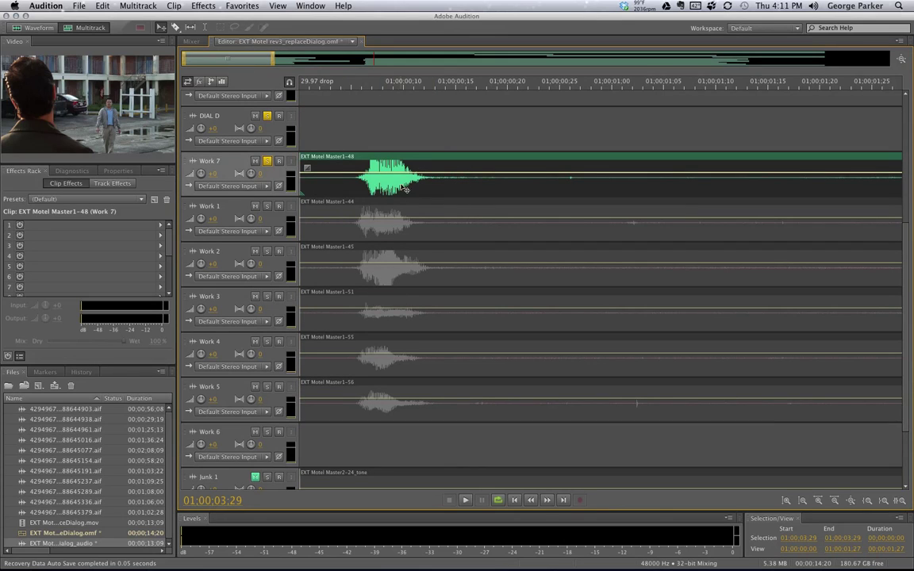
{"action": "left_click_drag", "start_coordinate": [242, 56], "coordinate": [382, 76]}
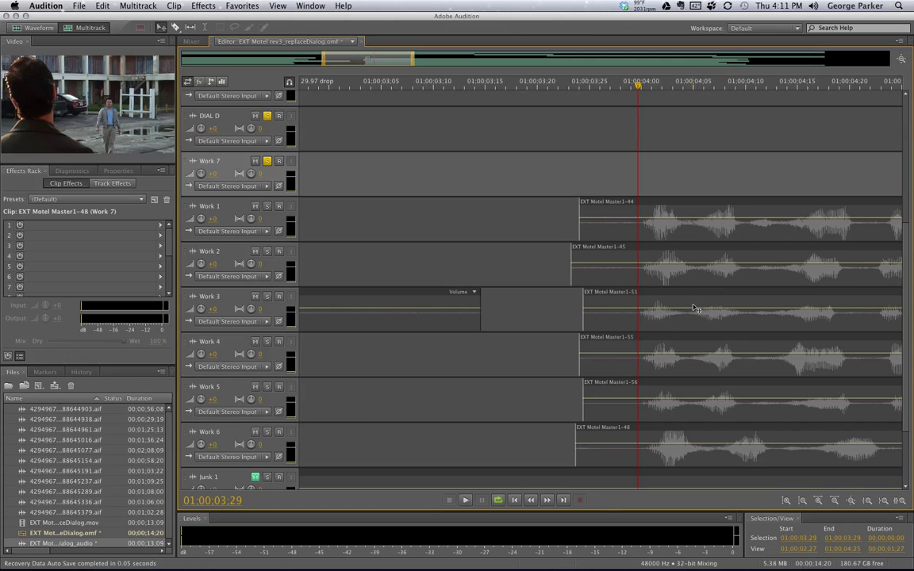
Nudge Master1-56 into sync on Work 5, then move it onto Work 7.
{"action": "left_click", "coordinate": [657, 387]}
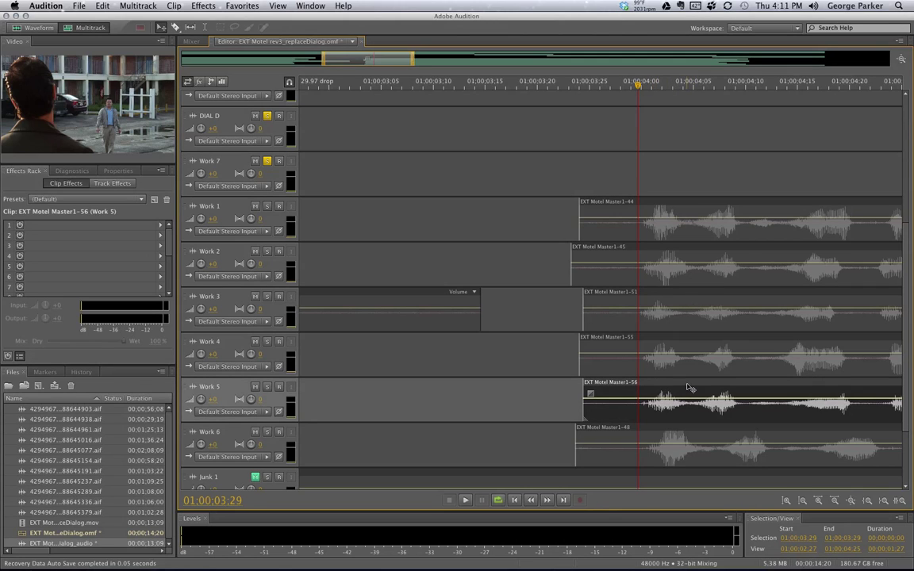
{"action": "left_click_drag", "start_coordinate": [689, 388], "coordinate": [683, 388]}
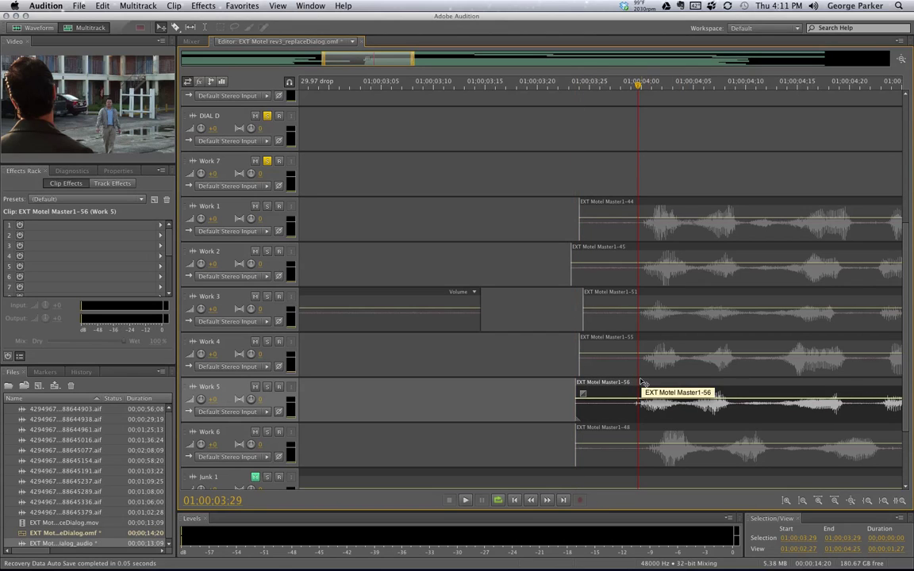
{"action": "left_click_drag", "start_coordinate": [643, 386], "coordinate": [657, 172]}
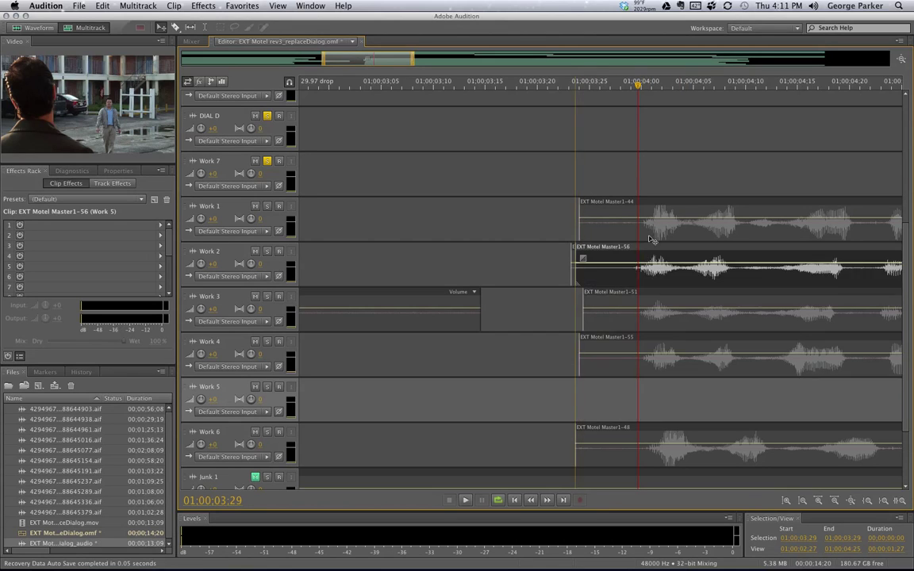
{"action": "left_click", "coordinate": [657, 171]}
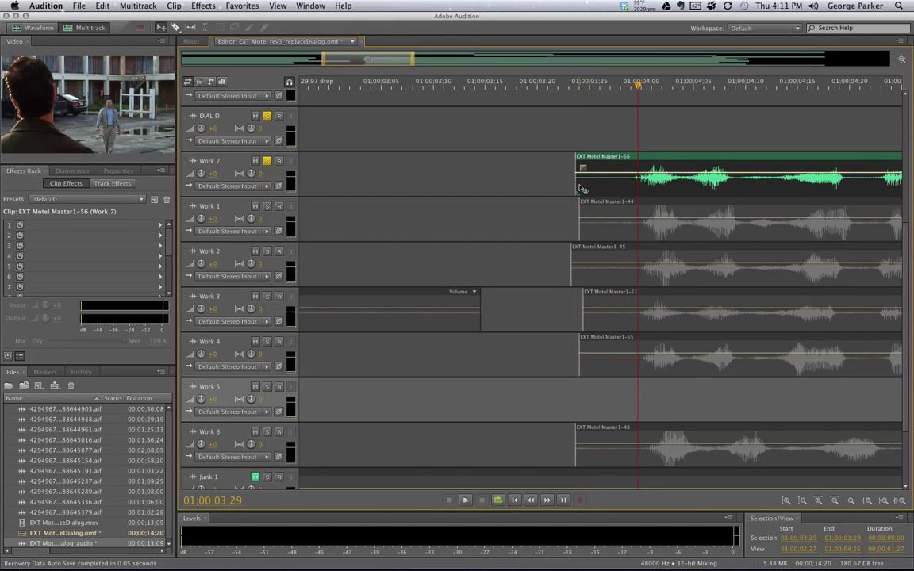
{"action": "left_click_drag", "start_coordinate": [573, 186], "coordinate": [348, 187]}
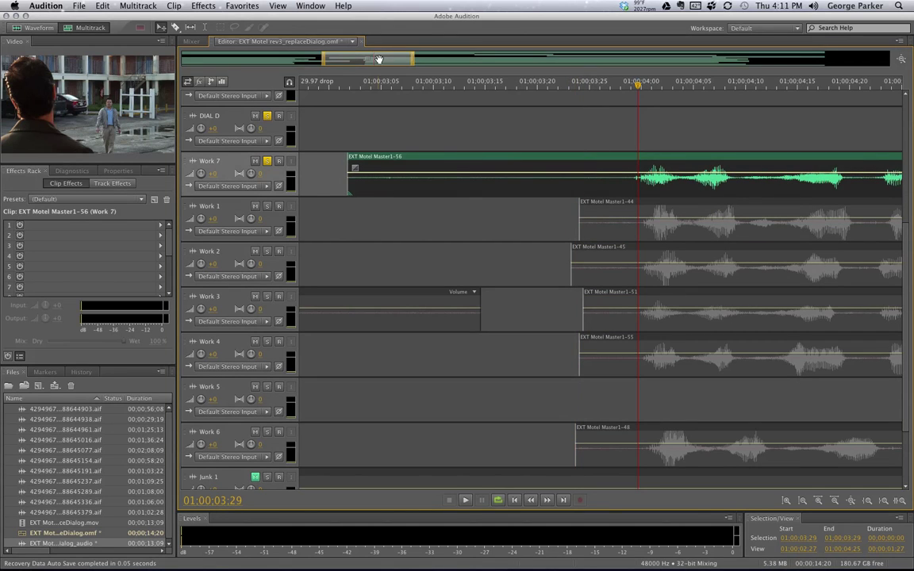
{"action": "left_click_drag", "start_coordinate": [372, 60], "coordinate": [328, 60]}
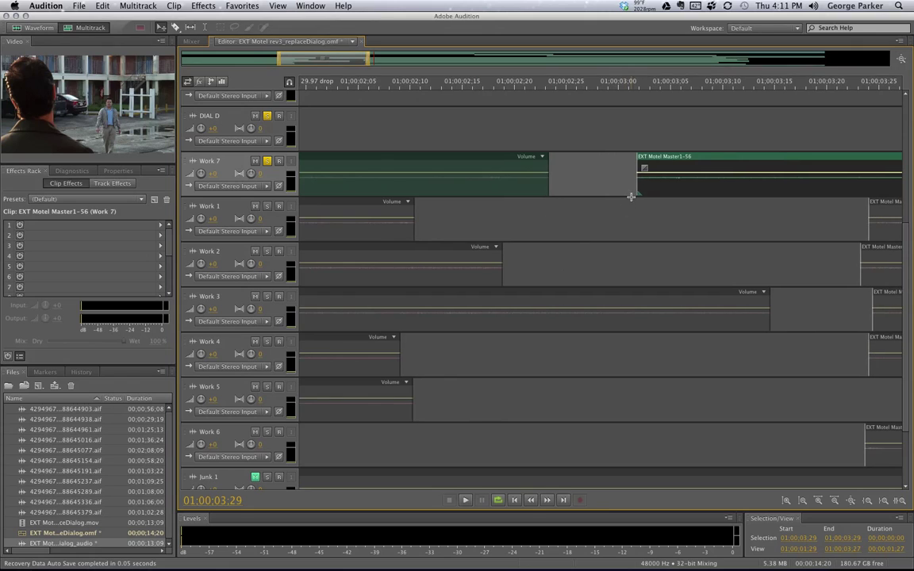
Extend Master1-56's start back over Master1-48 to form a crossfade.
{"action": "left_click_drag", "start_coordinate": [634, 196], "coordinate": [523, 188]}
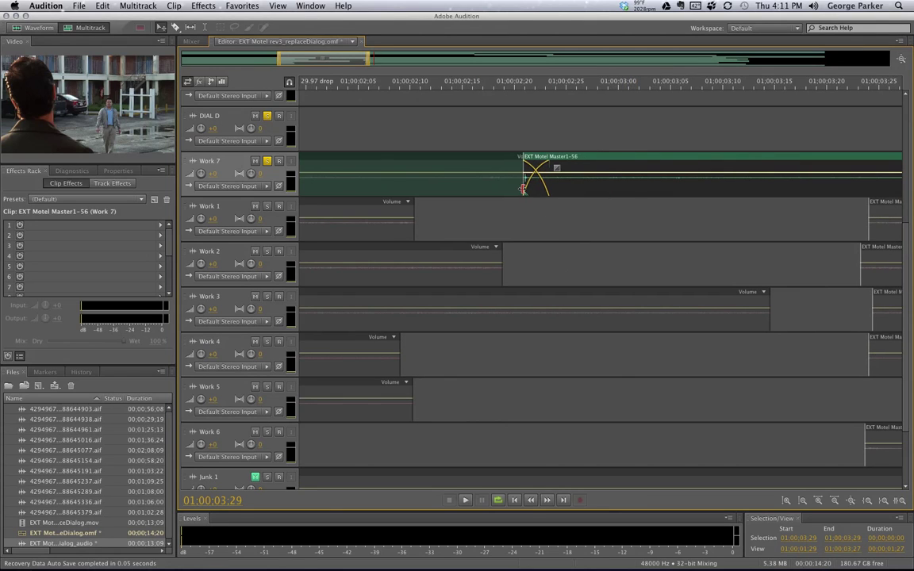
{"action": "mouse_move", "coordinate": [523, 188]}
{"action": "left_mouse_down"}
{"action": "mouse_move", "coordinate": [487, 190]}
{"action": "mouse_move", "coordinate": [529, 191]}
{"action": "left_mouse_up"}
{"action": "left_click_drag", "start_coordinate": [309, 57], "coordinate": [359, 64]}
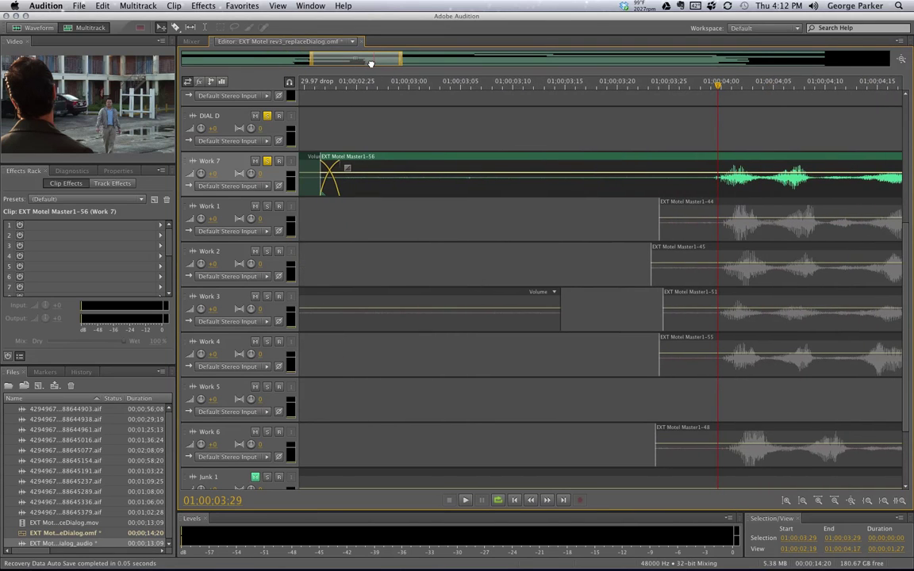
{"action": "mouse_move", "coordinate": [358, 63]}
{"action": "left_mouse_down"}
{"action": "mouse_move", "coordinate": [397, 64]}
{"action": "mouse_move", "coordinate": [222, 60]}
{"action": "left_mouse_up"}
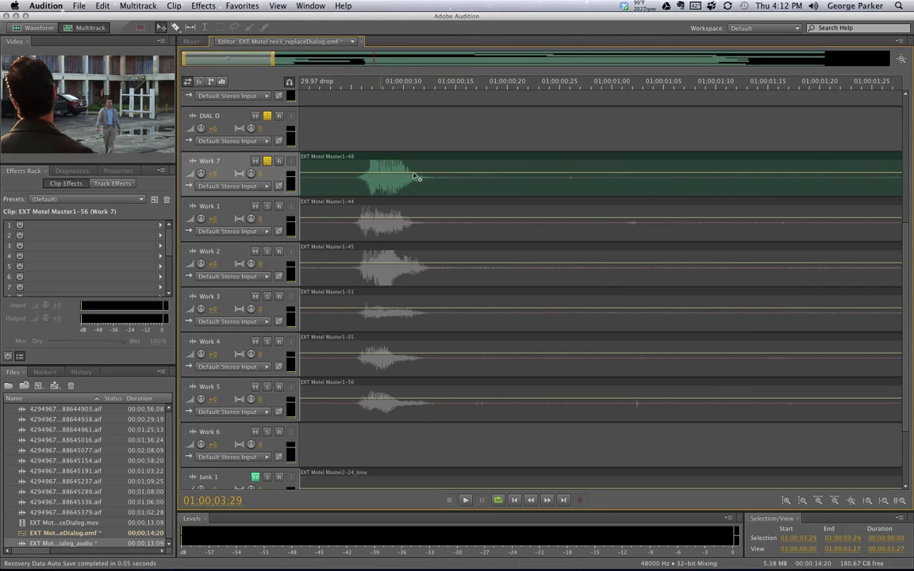
Trim Master1-56's tail on Work 7 to end just after 01:00:06:00.
{"action": "mouse_move", "coordinate": [224, 58]}
{"action": "left_mouse_down"}
{"action": "mouse_move", "coordinate": [356, 69]}
{"action": "mouse_move", "coordinate": [778, 69]}
{"action": "left_mouse_up"}
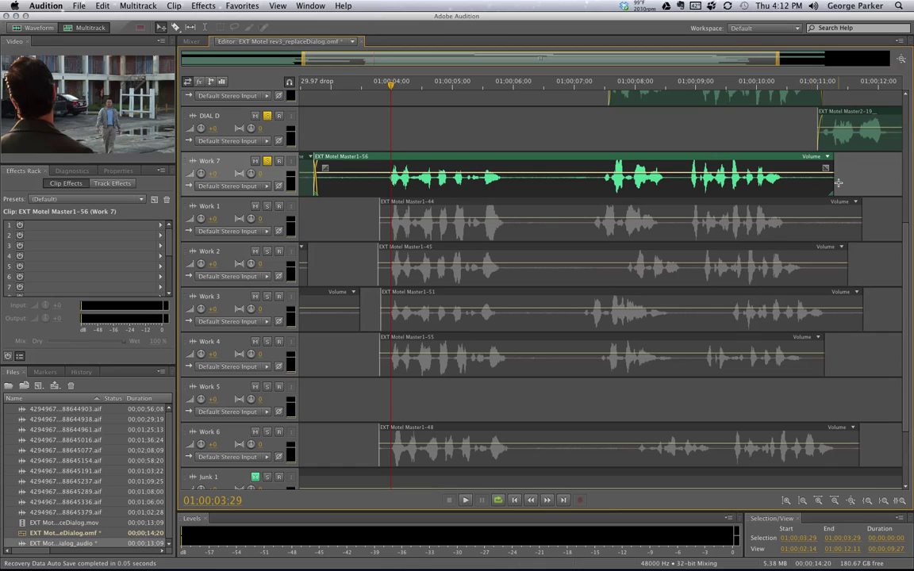
{"action": "left_click_drag", "start_coordinate": [833, 184], "coordinate": [599, 178]}
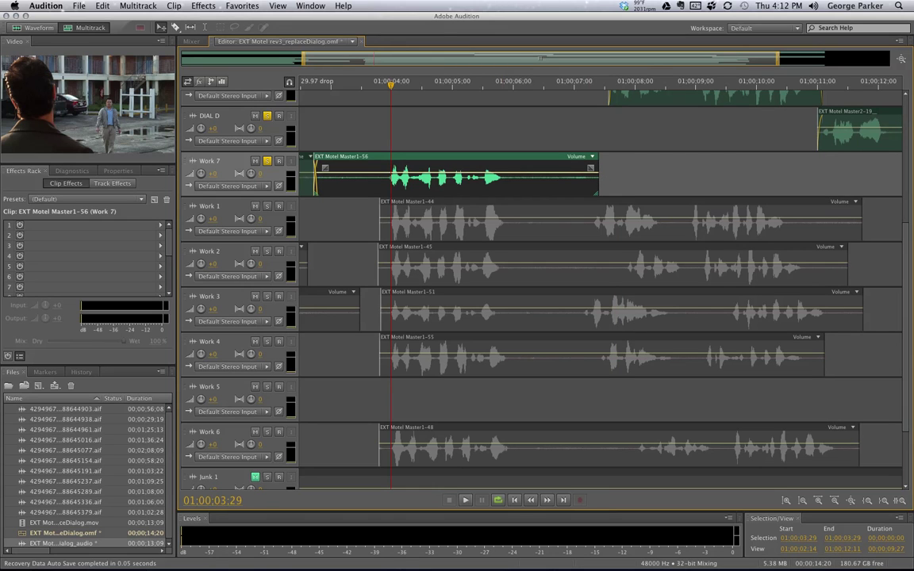
{"action": "scroll", "coordinate": [657, 321], "scroll_direction": "up", "scroll_amount": 3}
{"action": "scroll", "coordinate": [657, 321], "scroll_direction": "up", "scroll_amount": 3}
{"action": "scroll", "coordinate": [656, 320], "scroll_direction": "up", "scroll_amount": 1}
{"action": "mouse_move", "coordinate": [599, 307]}
{"action": "left_mouse_down"}
{"action": "mouse_move", "coordinate": [521, 181]}
{"action": "mouse_move", "coordinate": [524, 212]}
{"action": "left_mouse_up"}
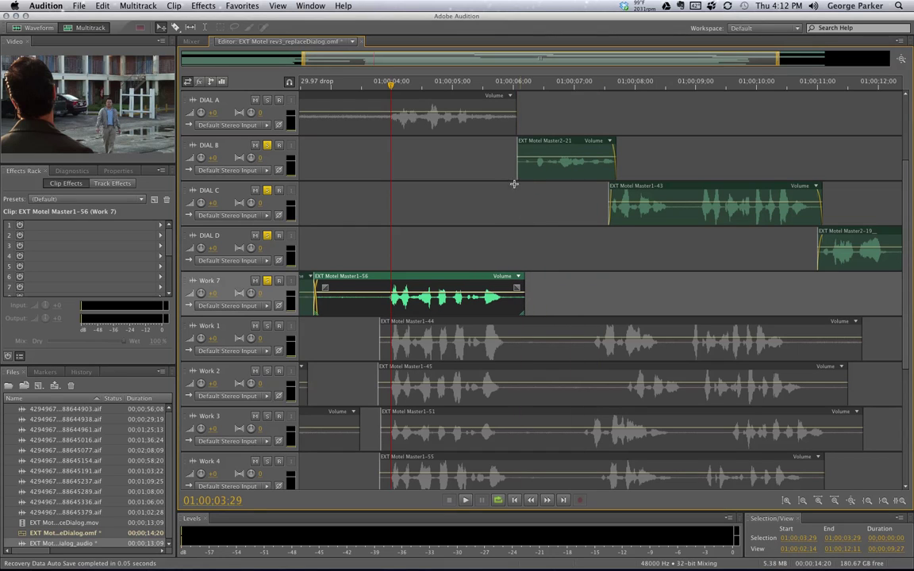
Add a new stereo audio track below Work 7.
{"action": "left_click", "coordinate": [457, 101]}
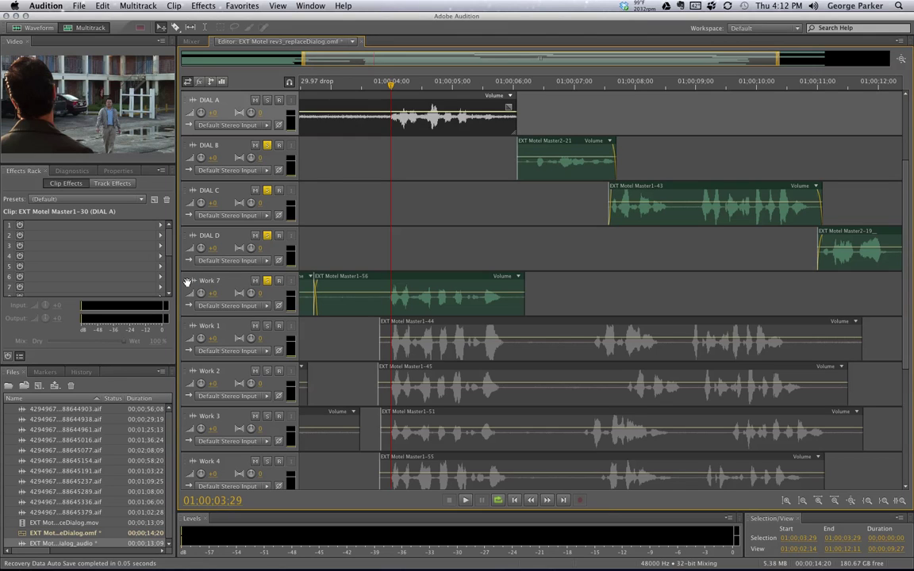
{"action": "left_click", "coordinate": [187, 283]}
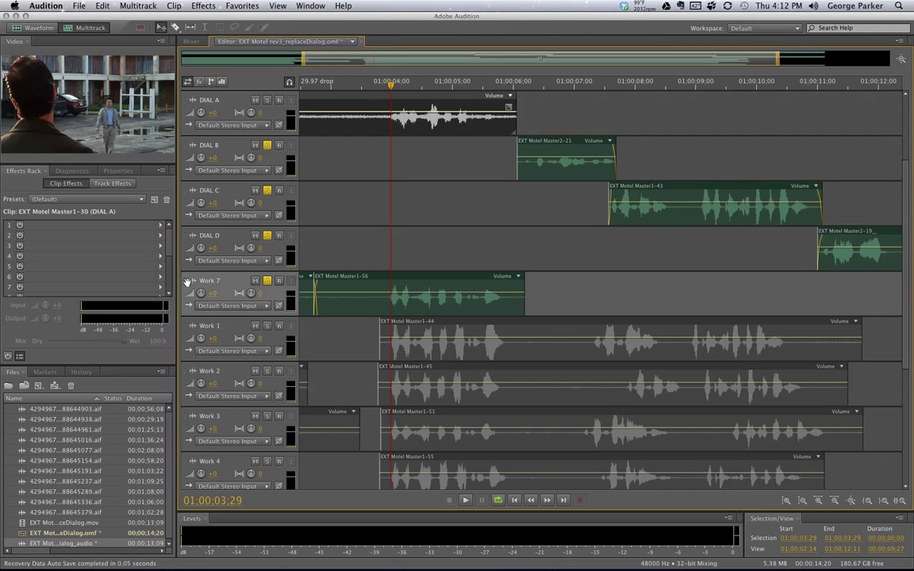
{"action": "left_click", "coordinate": [138, 5]}
{"action": "left_click", "coordinate": [288, 22]}
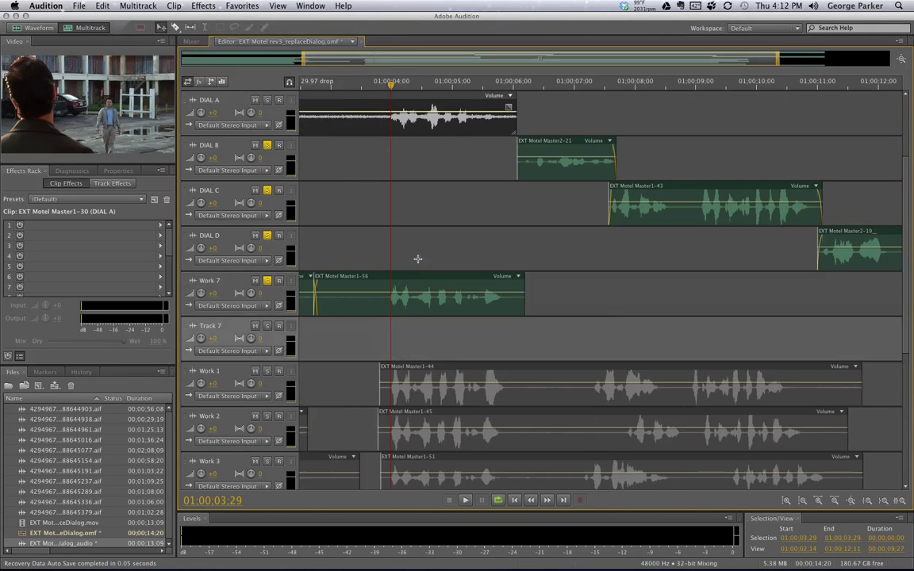
Name the new track DIAL X, move the DIAL A clip onto it, and mute it.
{"action": "double_click", "coordinate": [208, 326]}
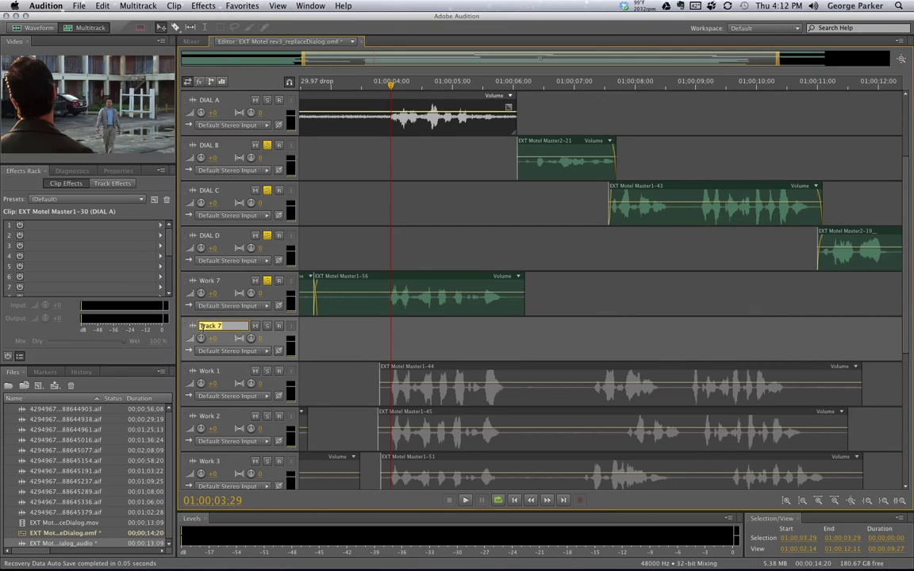
{"action": "type", "text": "DIAL X"}
{"action": "key", "text": "Return"}
{"action": "left_click_drag", "start_coordinate": [342, 102], "coordinate": [338, 331]}
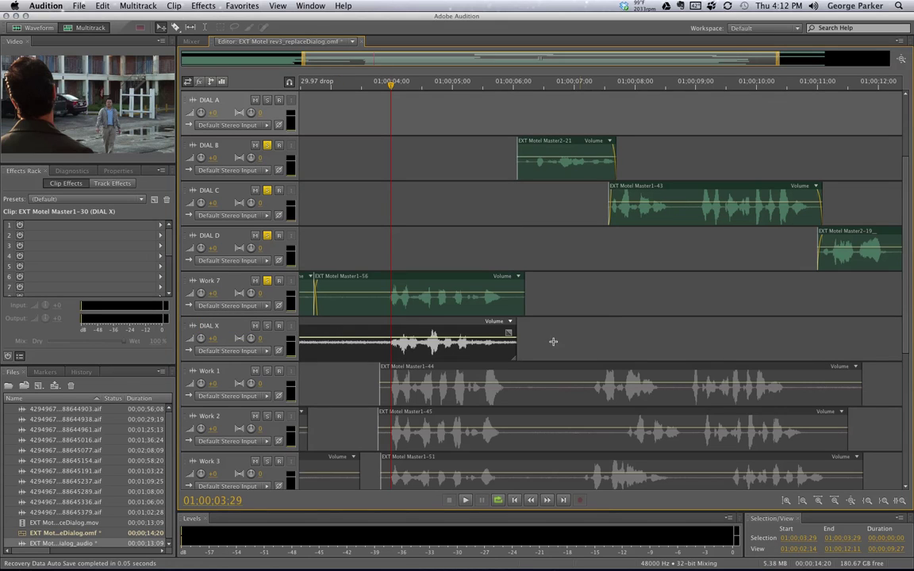
{"action": "left_click", "coordinate": [255, 326]}
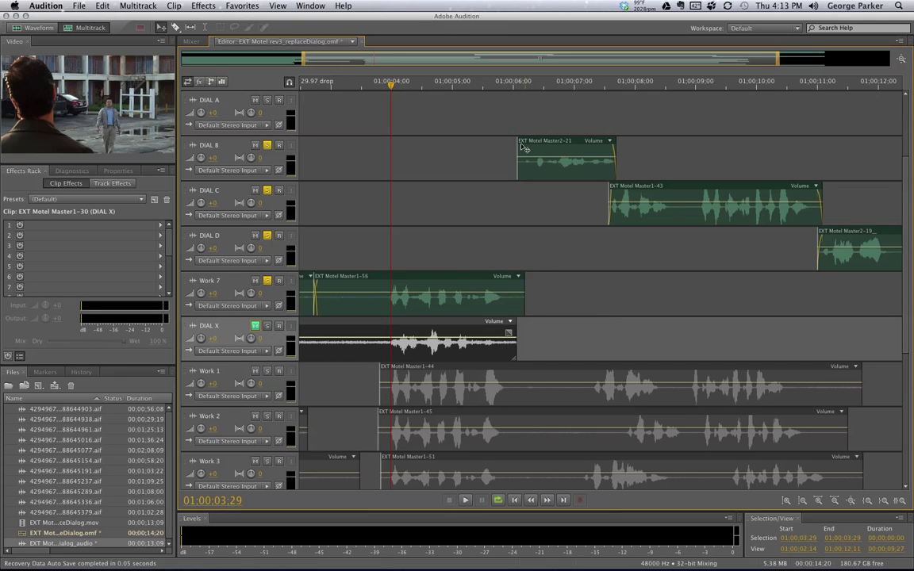
Scrub the splice, play the session from the start, and park the playhead at 01:00:04:01.
{"action": "left_click_drag", "start_coordinate": [391, 88], "coordinate": [506, 92]}
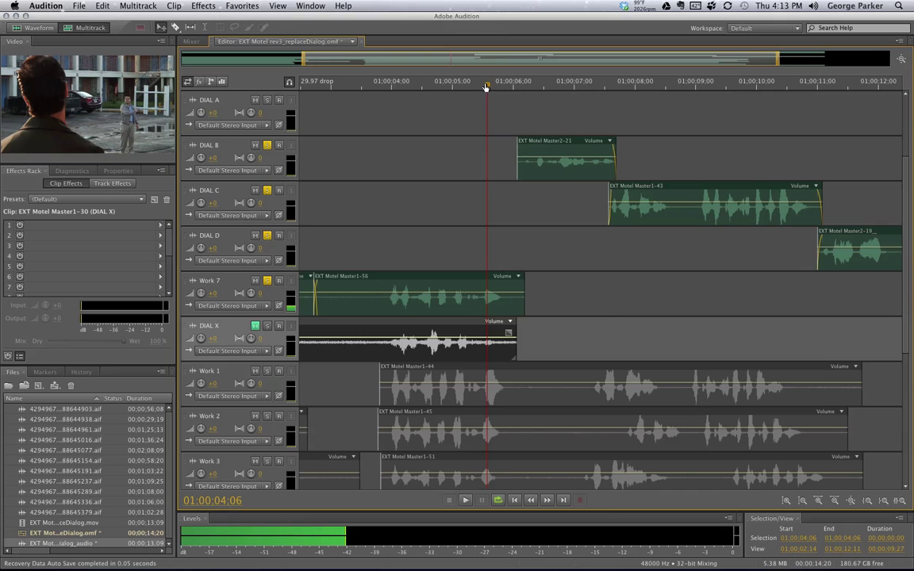
{"action": "mouse_move", "coordinate": [486, 87]}
{"action": "left_mouse_down"}
{"action": "mouse_move", "coordinate": [326, 85]}
{"action": "mouse_move", "coordinate": [488, 88]}
{"action": "left_mouse_up"}
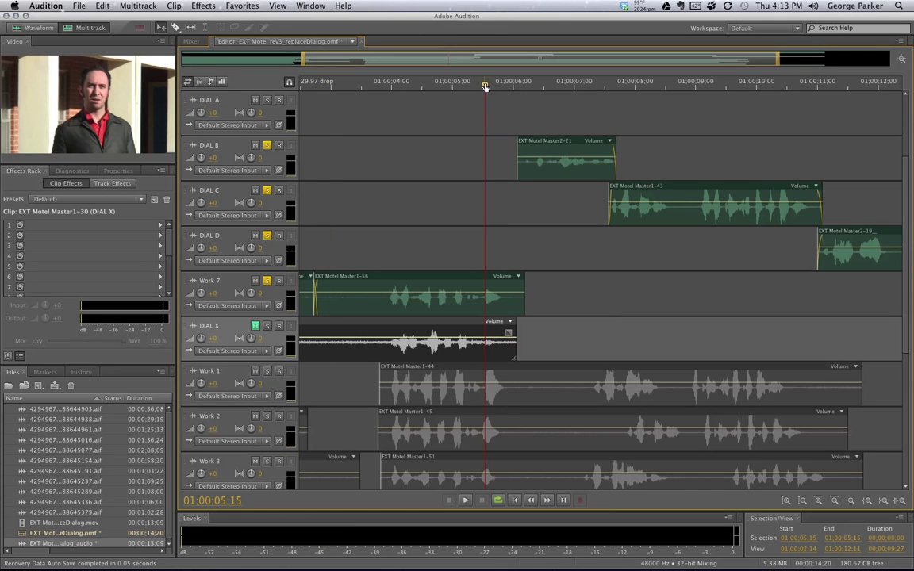
{"action": "key", "text": "Home"}
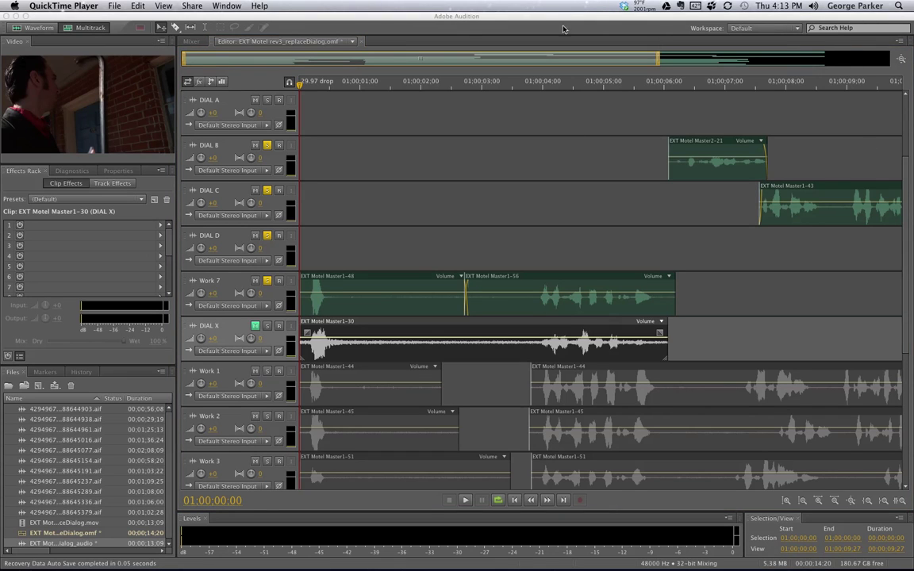
{"action": "left_click", "coordinate": [534, 24]}
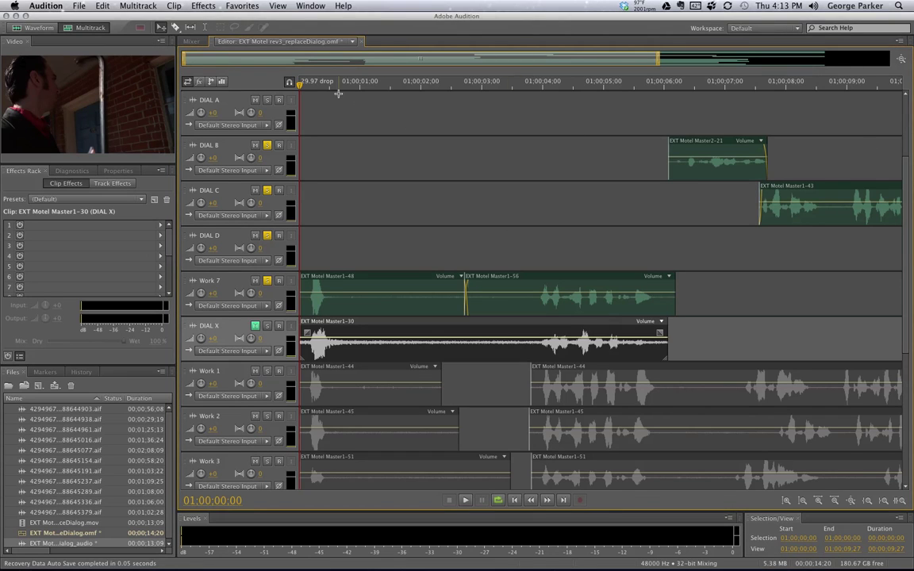
{"action": "key", "text": "space"}
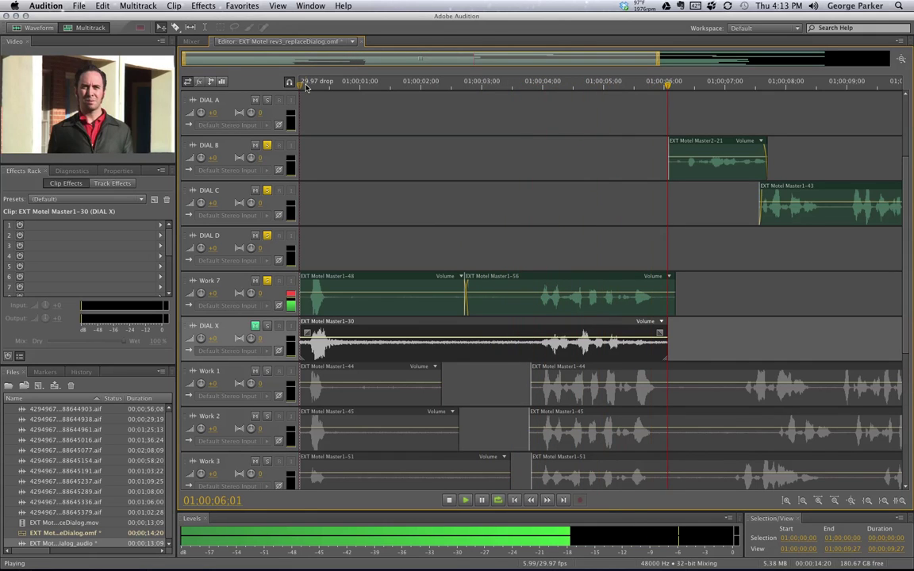
{"action": "key", "text": "space"}
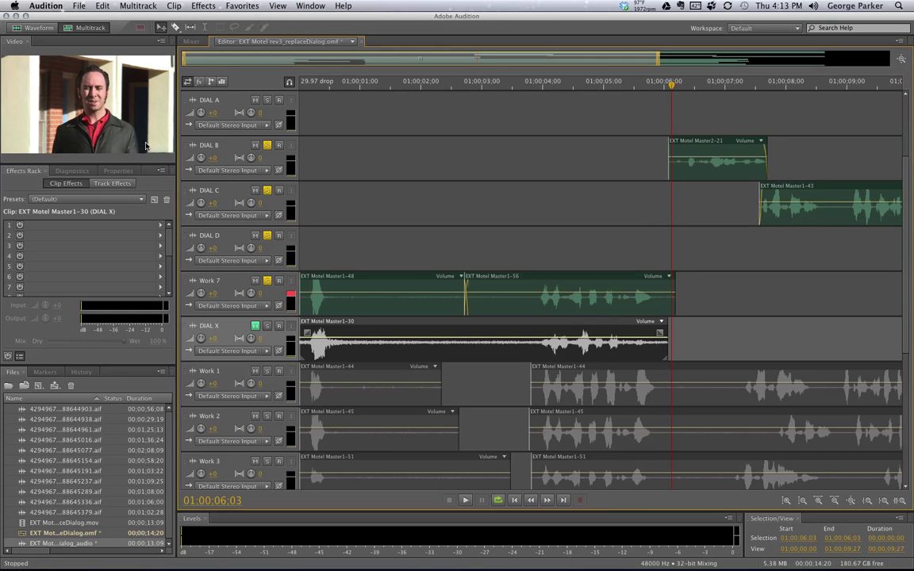
{"action": "left_click", "coordinate": [545, 86]}
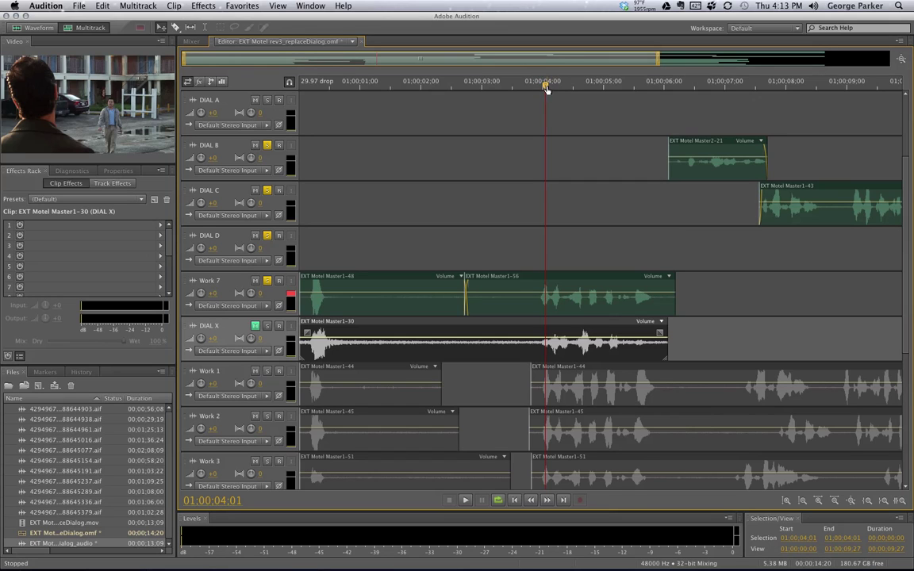
Dock the video preview beside the session and widen its column to enlarge the picture.
{"action": "left_click_drag", "start_coordinate": [545, 85], "coordinate": [548, 87]}
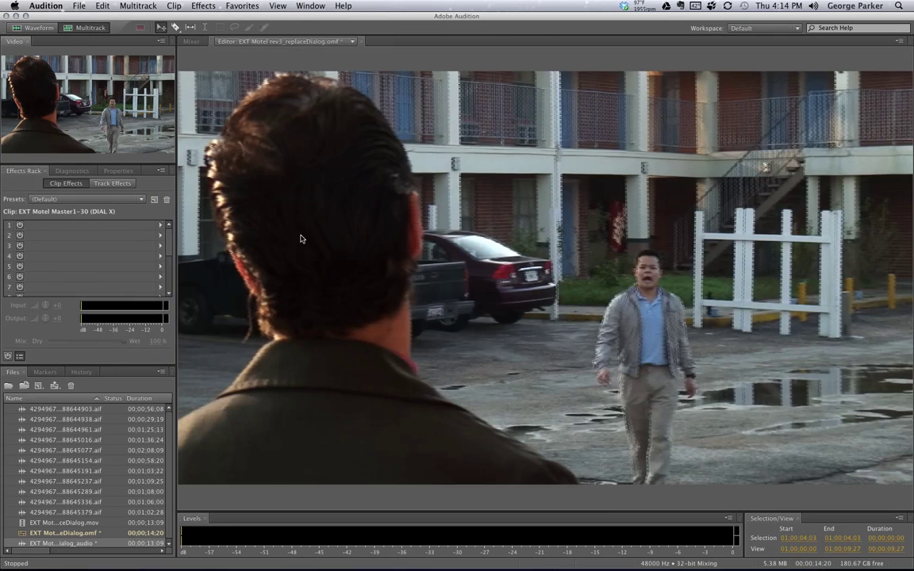
{"action": "left_click_drag", "start_coordinate": [301, 238], "coordinate": [612, 298]}
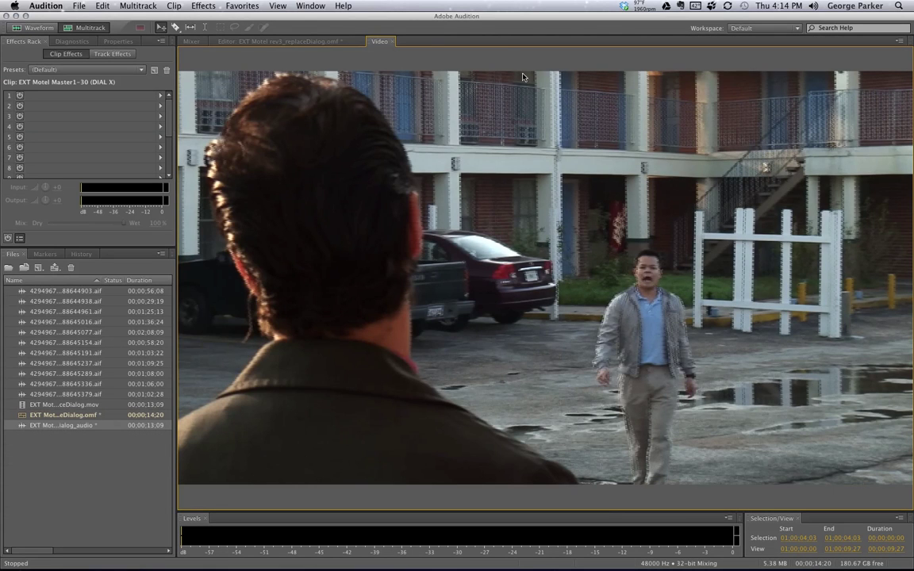
{"action": "left_click_drag", "start_coordinate": [380, 42], "coordinate": [82, 41]}
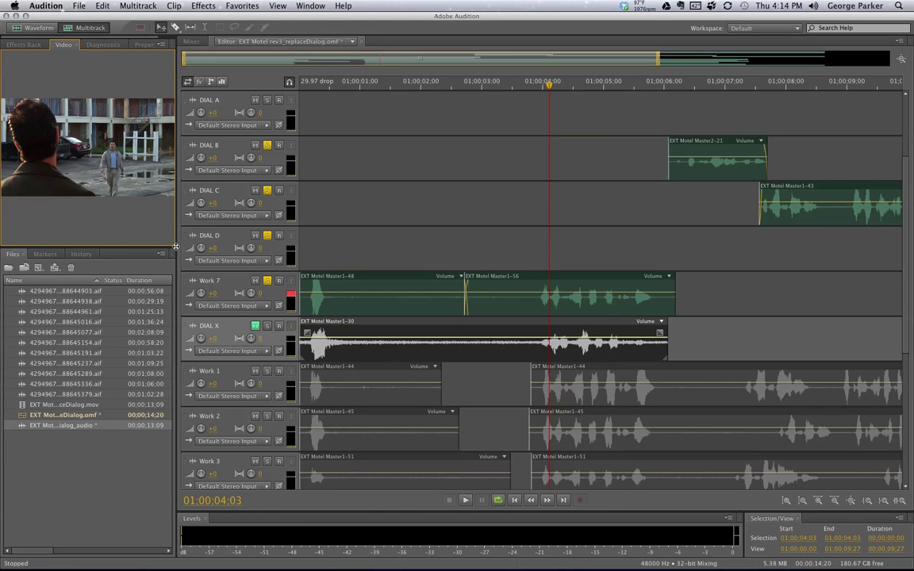
{"action": "left_click_drag", "start_coordinate": [176, 246], "coordinate": [361, 252]}
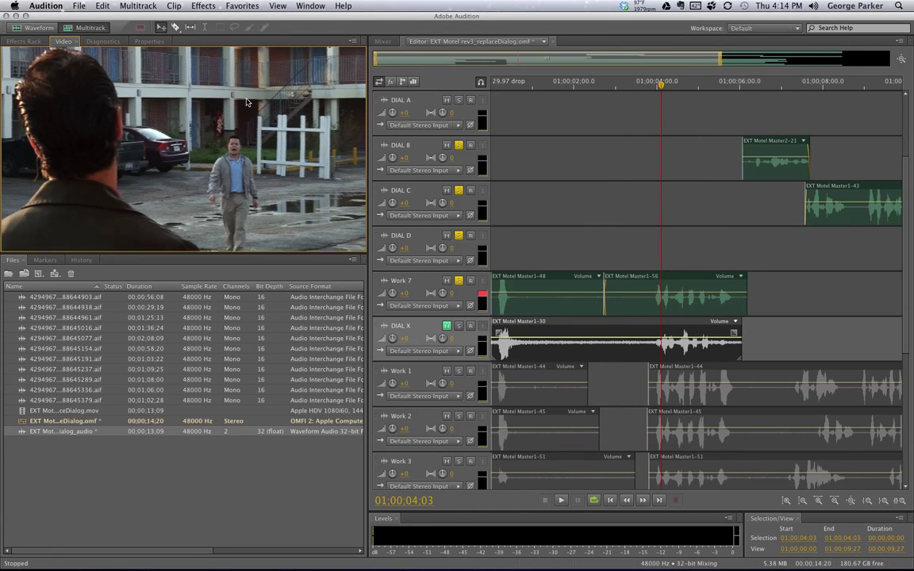
{"action": "right_click", "coordinate": [246, 101]}
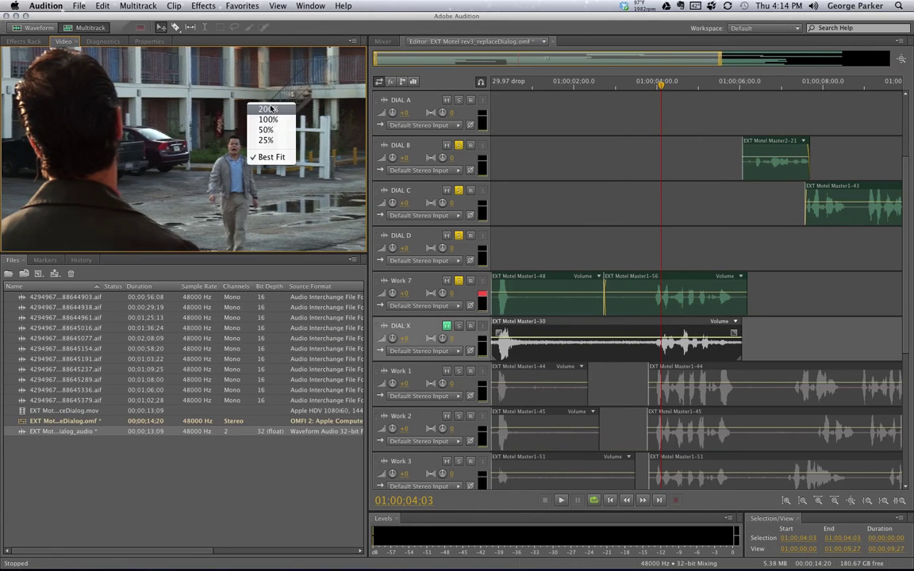
{"action": "left_click", "coordinate": [271, 109]}
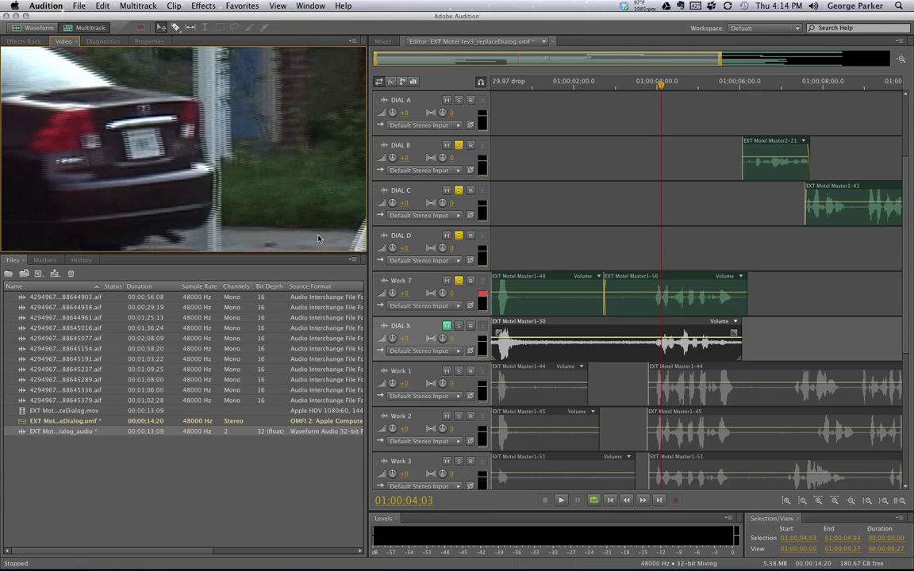
{"action": "key", "text": "space"}
{"action": "left_click", "coordinate": [575, 86]}
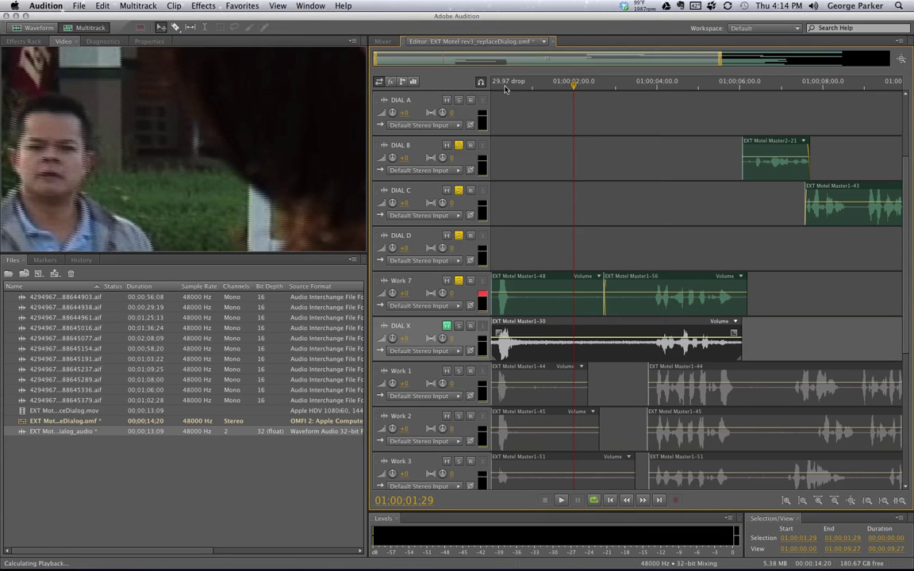
{"action": "left_click", "coordinate": [504, 88]}
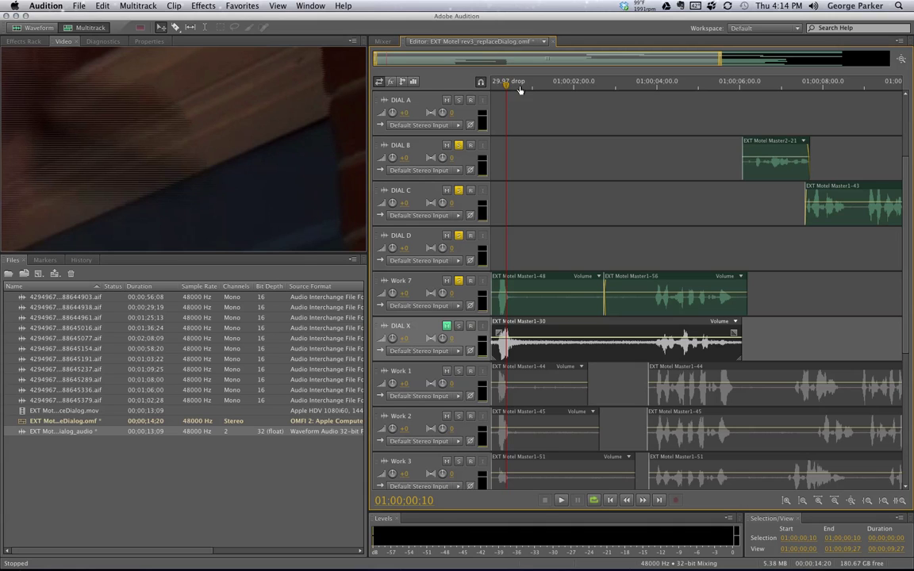
{"action": "key", "text": "space"}
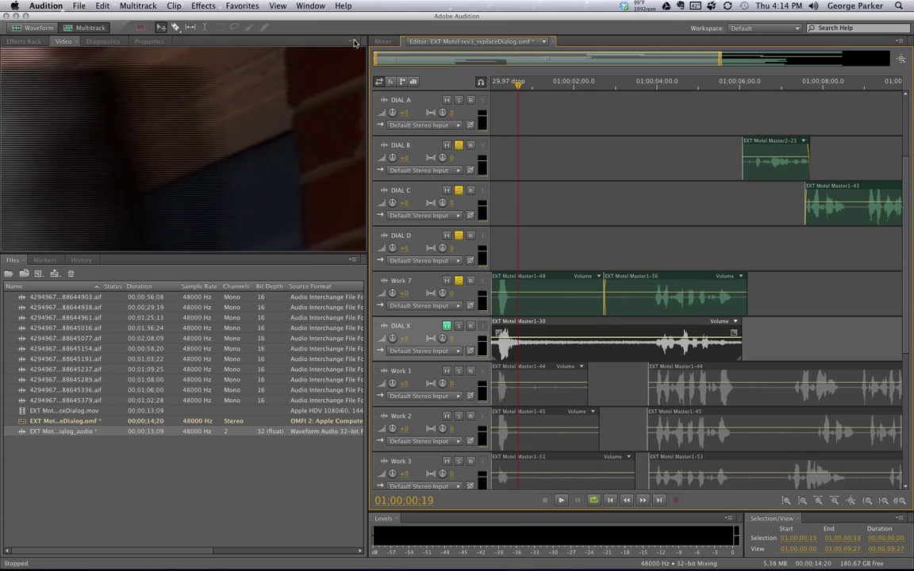
{"action": "key", "text": "space"}
{"action": "left_click", "coordinate": [350, 45]}
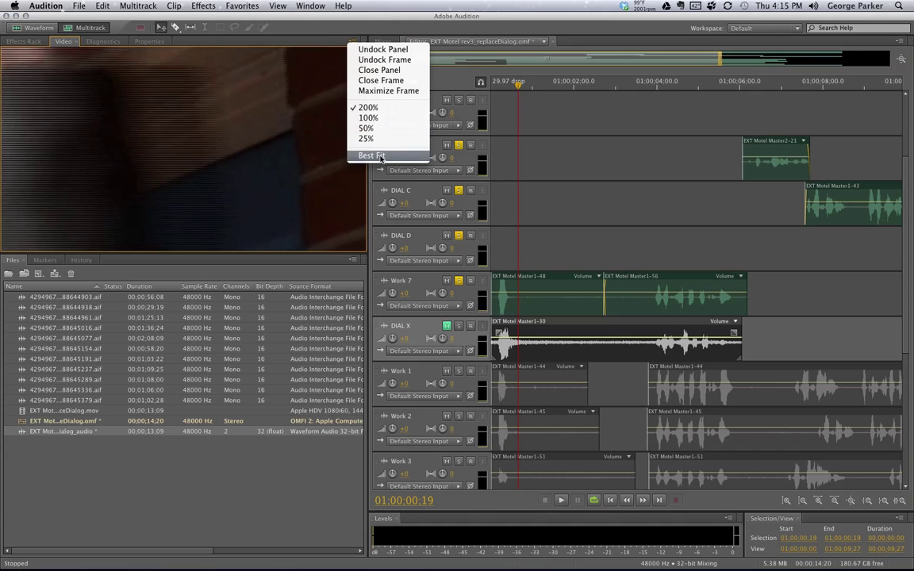
{"action": "left_click", "coordinate": [372, 155]}
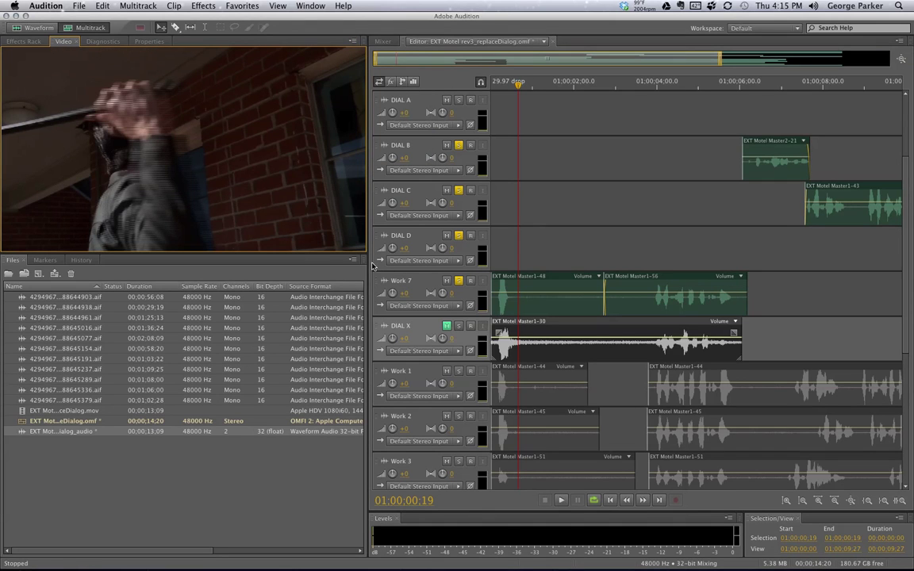
Play back, park the playhead on the 01:00:04:28 edit point, and zoom in around it.
{"action": "key", "text": "space"}
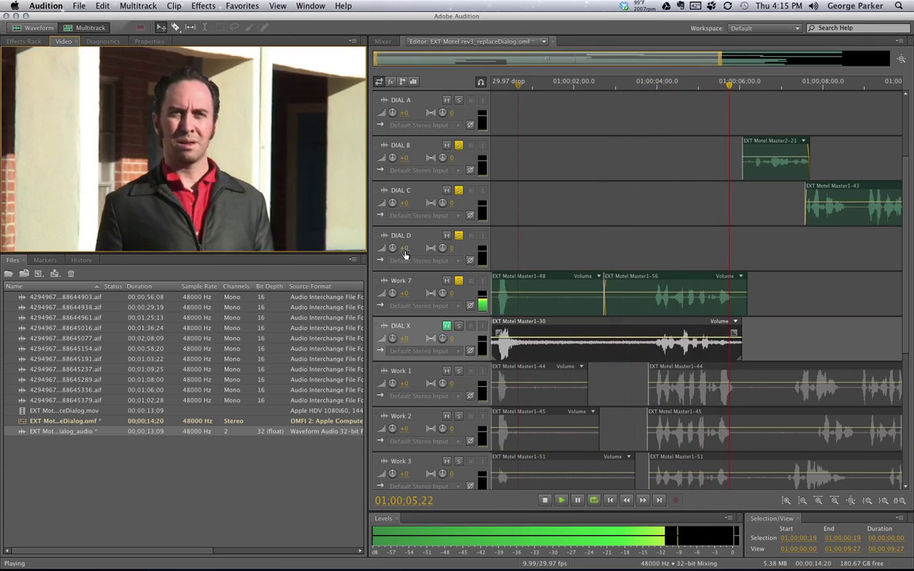
{"action": "key", "text": "space"}
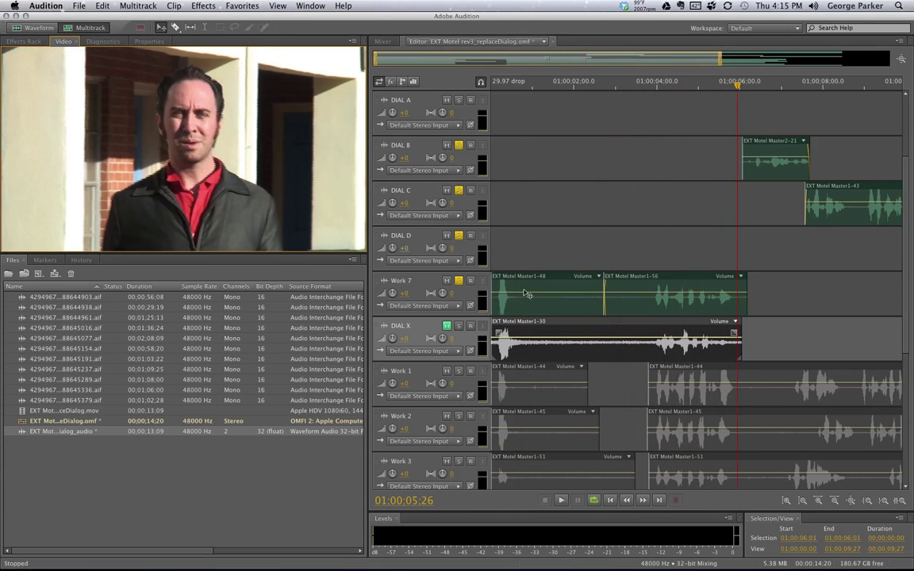
{"action": "left_click_drag", "start_coordinate": [740, 84], "coordinate": [695, 88]}
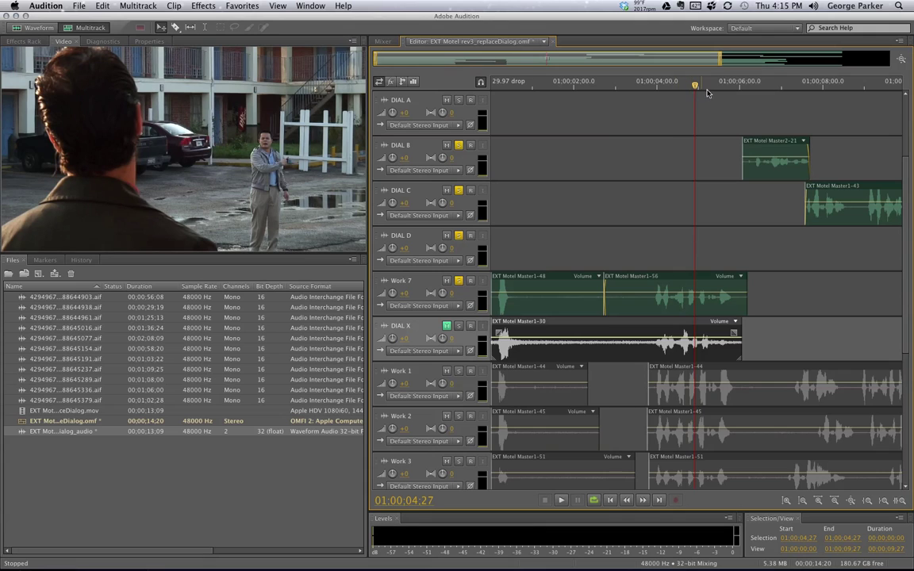
{"action": "left_click_drag", "start_coordinate": [696, 87], "coordinate": [697, 86]}
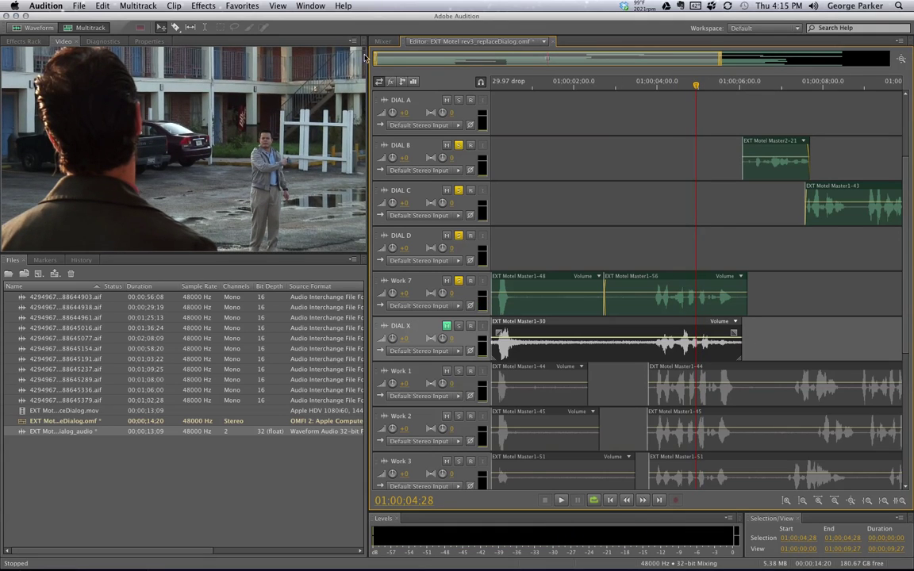
{"action": "left_click_drag", "start_coordinate": [374, 60], "coordinate": [558, 59]}
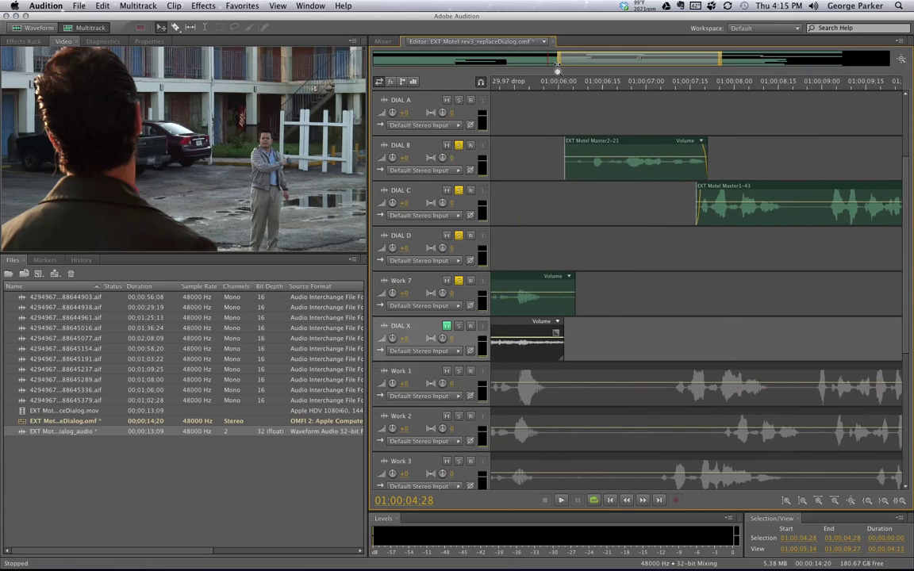
Zoom into the few frames after 01:00:04:28 and play them back.
{"action": "key", "text": "super+Tab"}
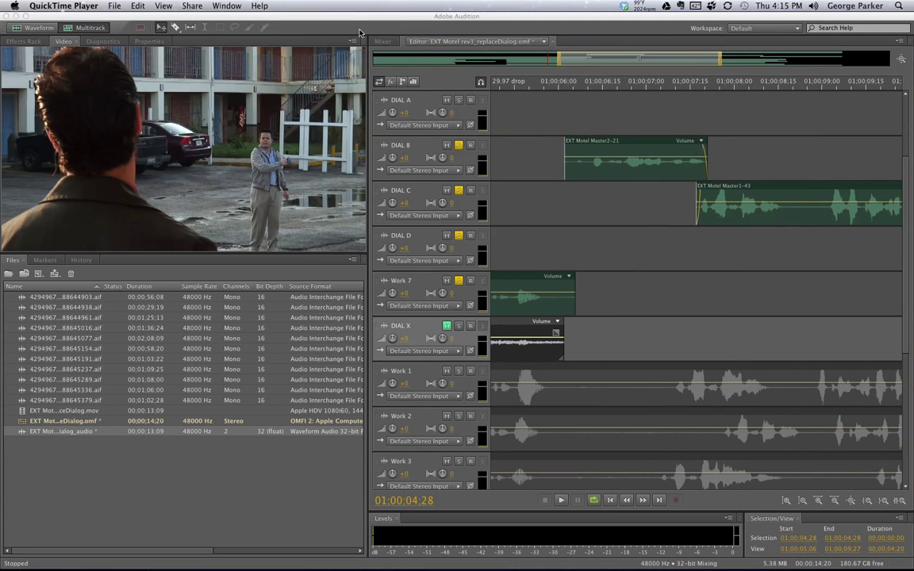
{"action": "left_click", "coordinate": [688, 61]}
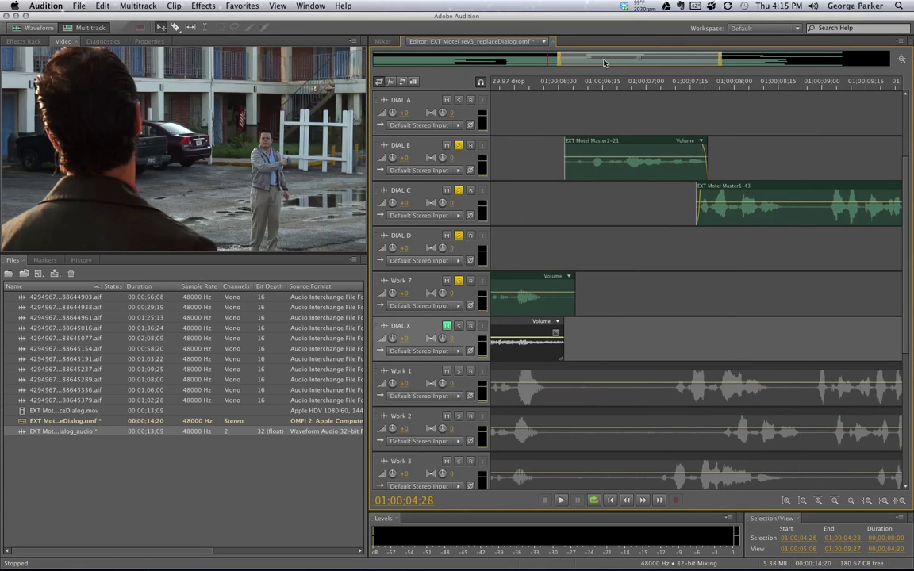
{"action": "mouse_move", "coordinate": [650, 60]}
{"action": "left_mouse_down"}
{"action": "mouse_move", "coordinate": [591, 70]}
{"action": "mouse_move", "coordinate": [547, 60]}
{"action": "left_mouse_up"}
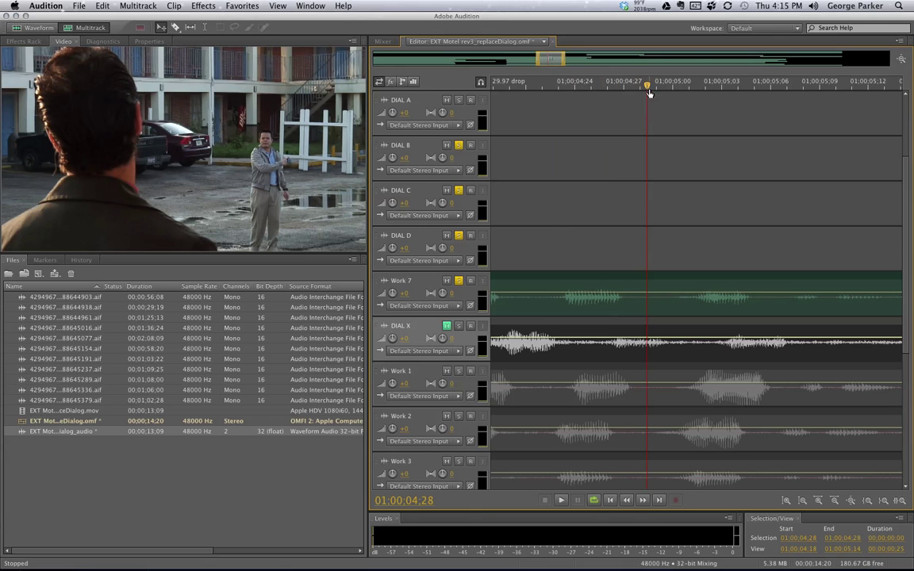
{"action": "key", "text": "space"}
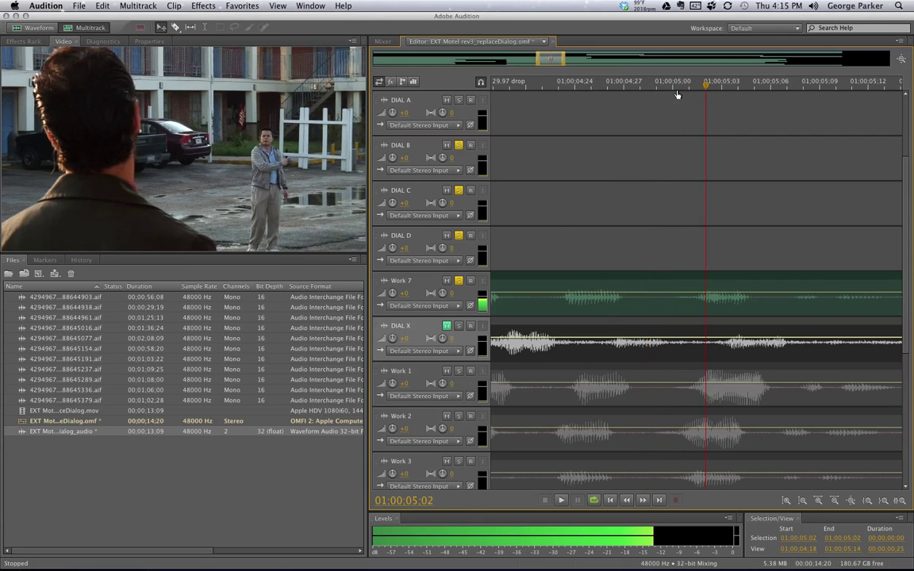
{"action": "key", "text": "space"}
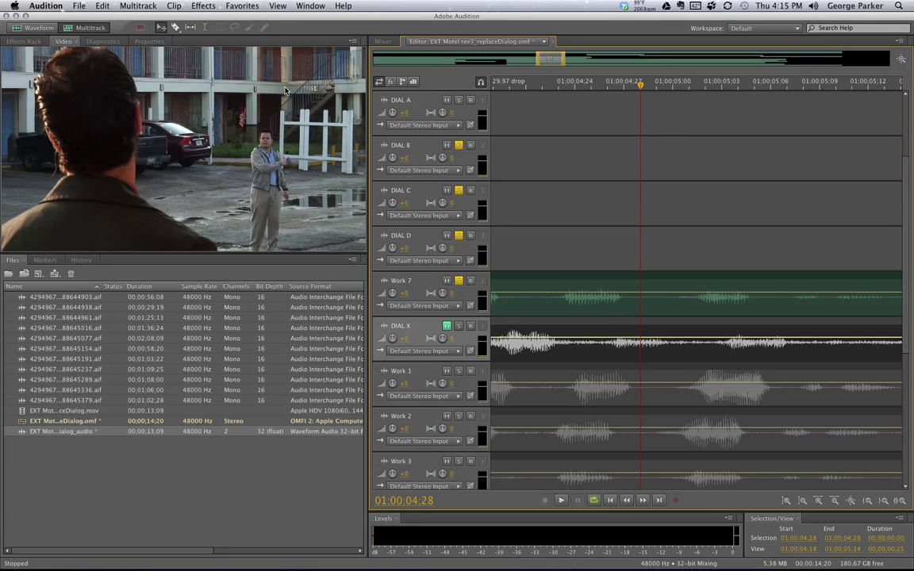
Split the Work 7 clip at the playhead and overlap the second part to crossfade, then scrub it.
{"action": "left_click", "coordinate": [170, 29]}
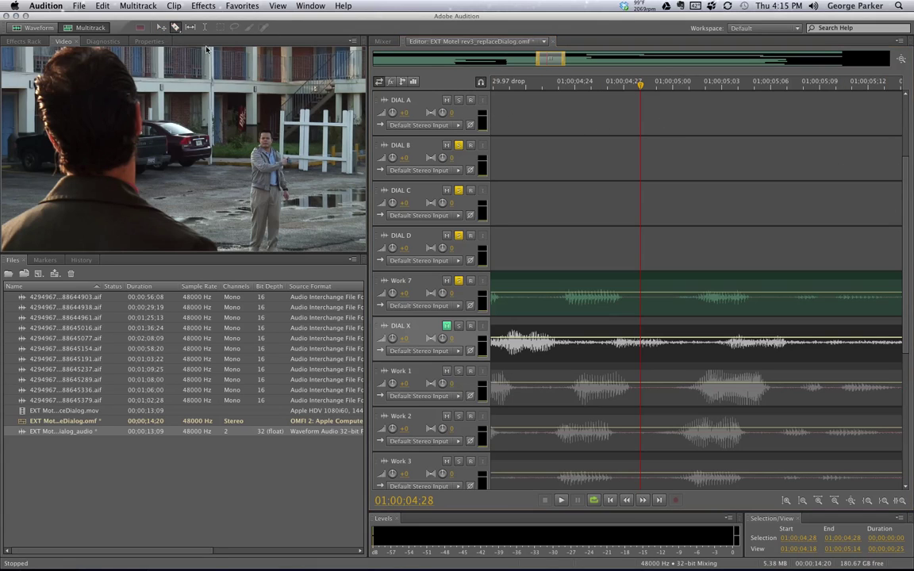
{"action": "left_click", "coordinate": [641, 309]}
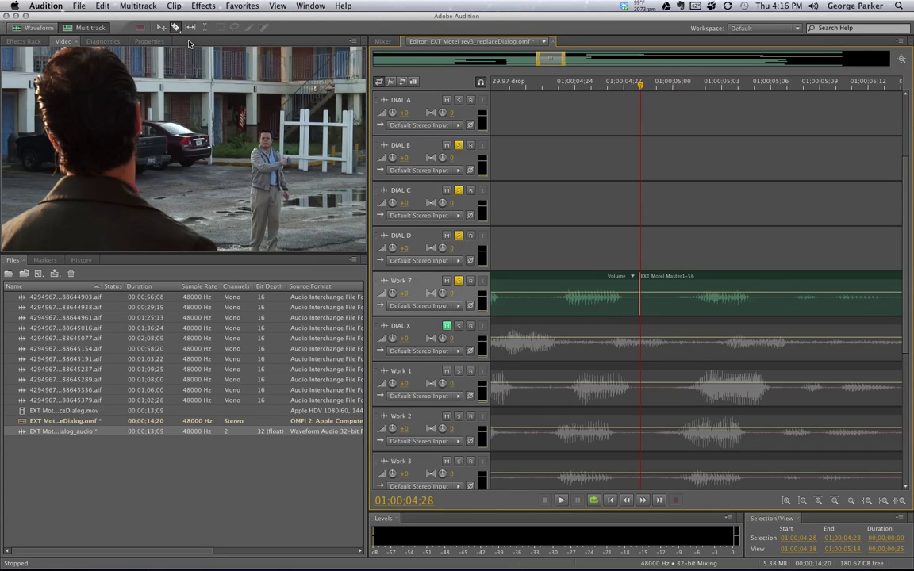
{"action": "left_click", "coordinate": [161, 27]}
{"action": "left_click_drag", "start_coordinate": [710, 279], "coordinate": [725, 279]}
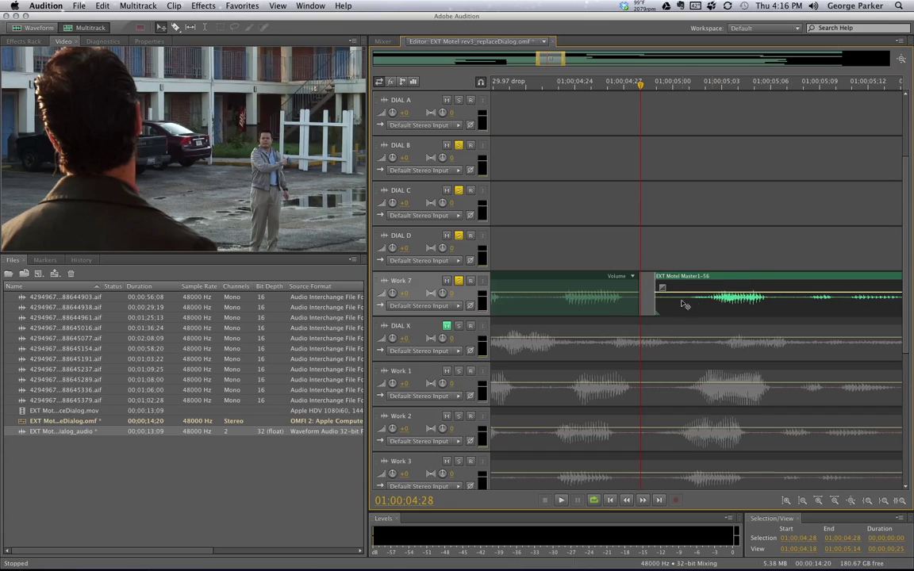
{"action": "key", "text": "alt+period"}
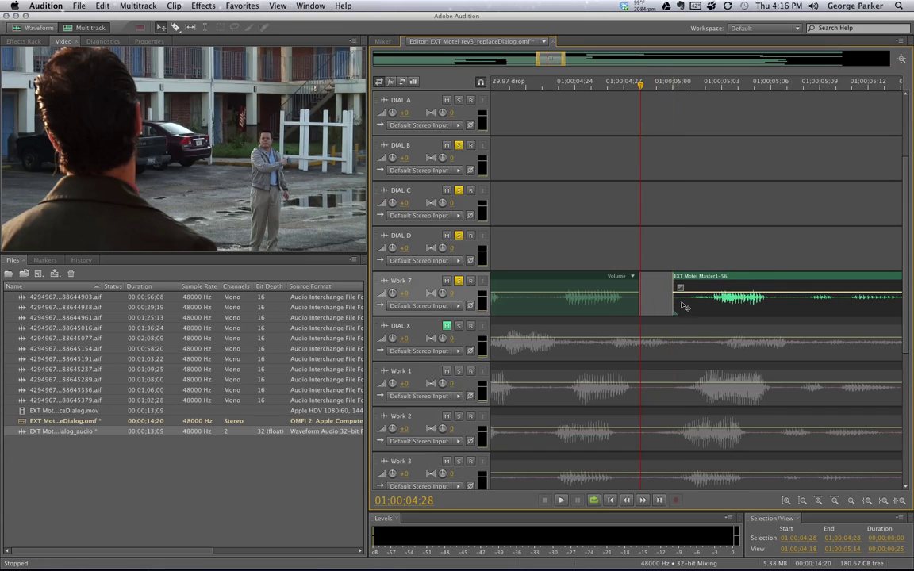
{"action": "left_click_drag", "start_coordinate": [734, 280], "coordinate": [692, 282]}
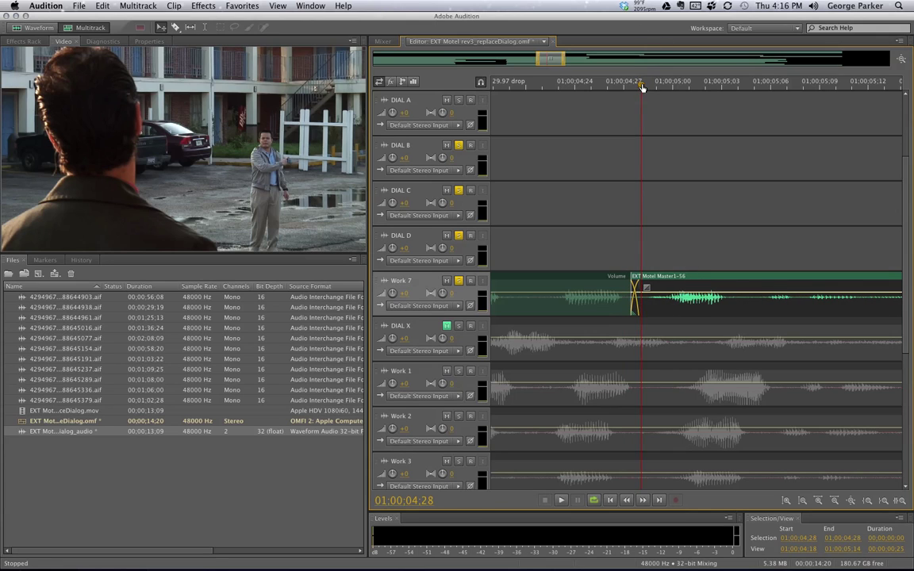
{"action": "left_click_drag", "start_coordinate": [643, 87], "coordinate": [653, 87]}
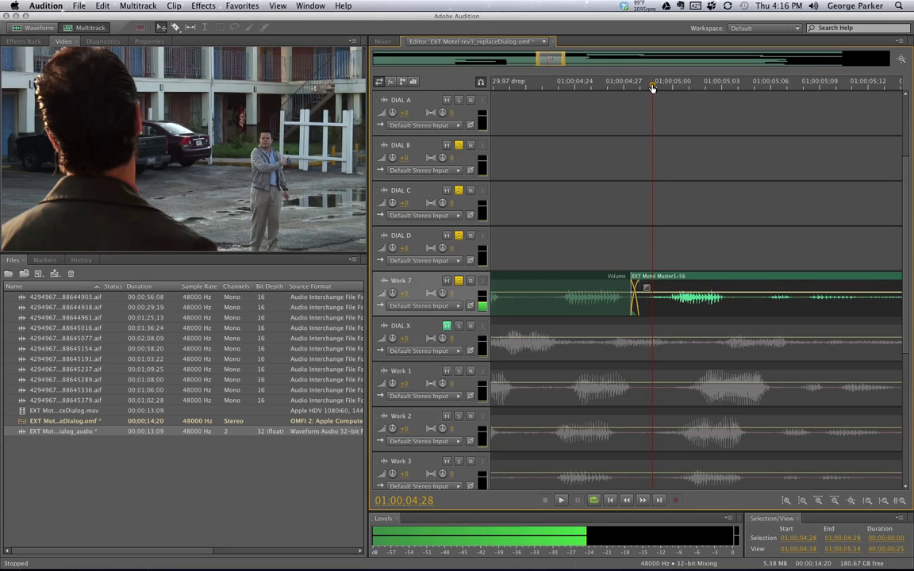
{"action": "mouse_move", "coordinate": [652, 87]}
{"action": "left_mouse_down"}
{"action": "mouse_move", "coordinate": [714, 92]}
{"action": "mouse_move", "coordinate": [679, 94]}
{"action": "mouse_move", "coordinate": [694, 95]}
{"action": "mouse_move", "coordinate": [696, 84]}
{"action": "mouse_move", "coordinate": [685, 93]}
{"action": "left_mouse_up"}
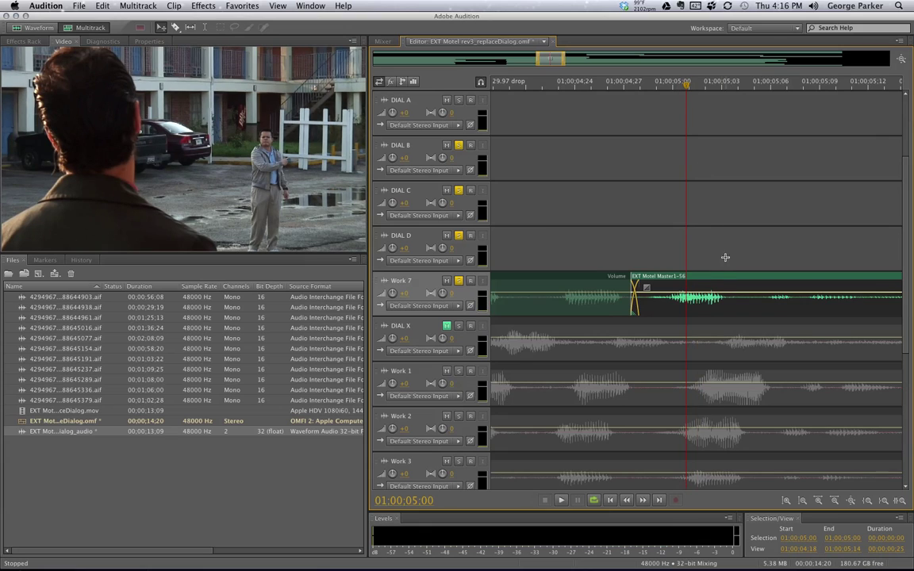
Re-trim the Work 7 clip's start into a crossfade and play the splice from just before it.
{"action": "left_click_drag", "start_coordinate": [633, 302], "coordinate": [641, 302]}
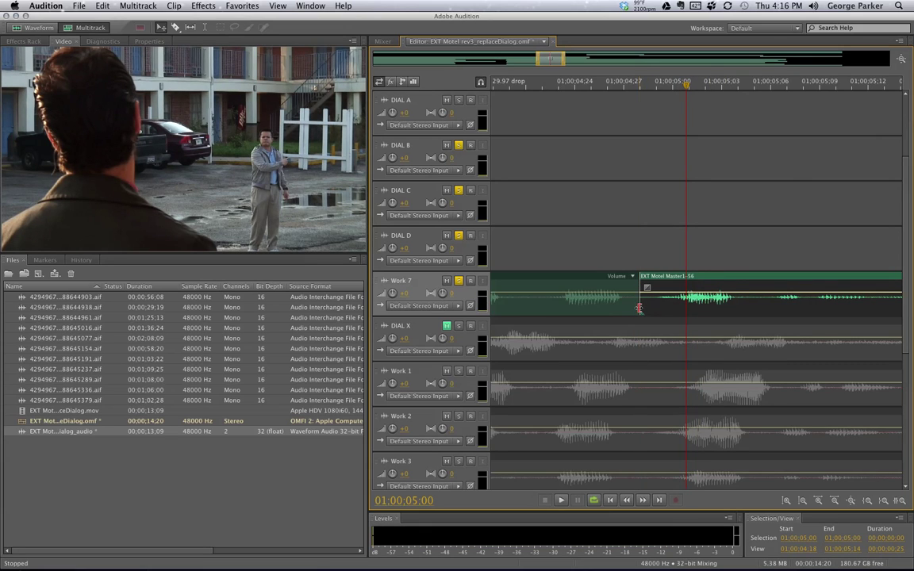
{"action": "left_click_drag", "start_coordinate": [640, 308], "coordinate": [631, 307]}
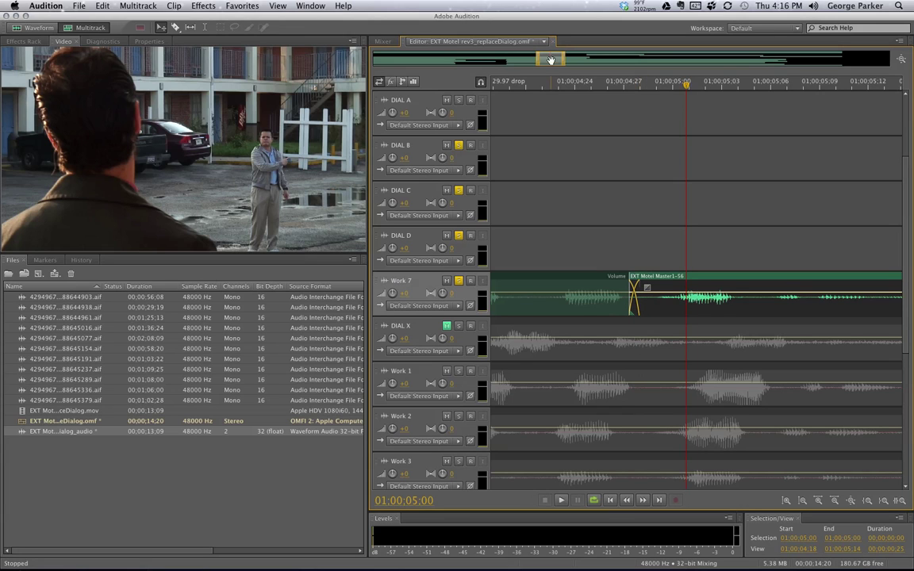
{"action": "left_click", "coordinate": [538, 82]}
{"action": "key", "text": "space"}
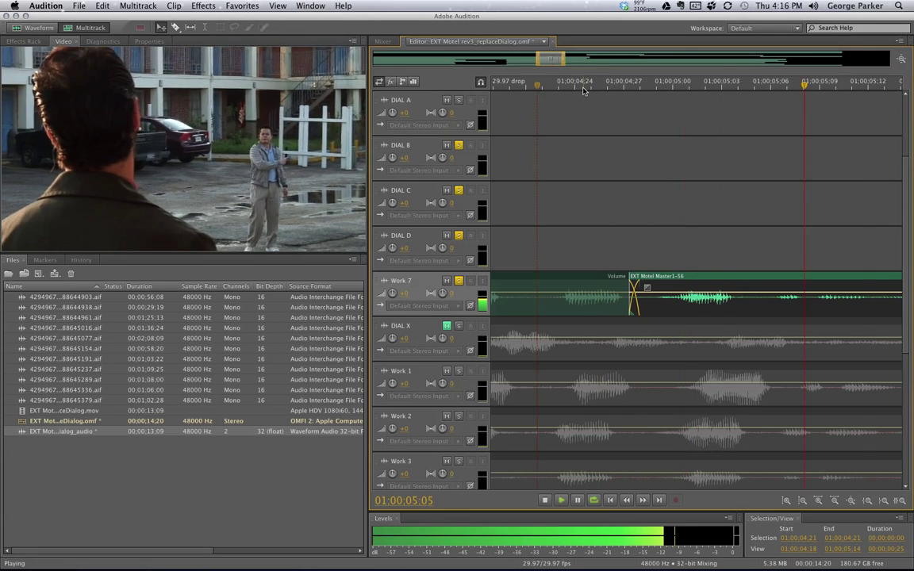
{"action": "key", "text": "space"}
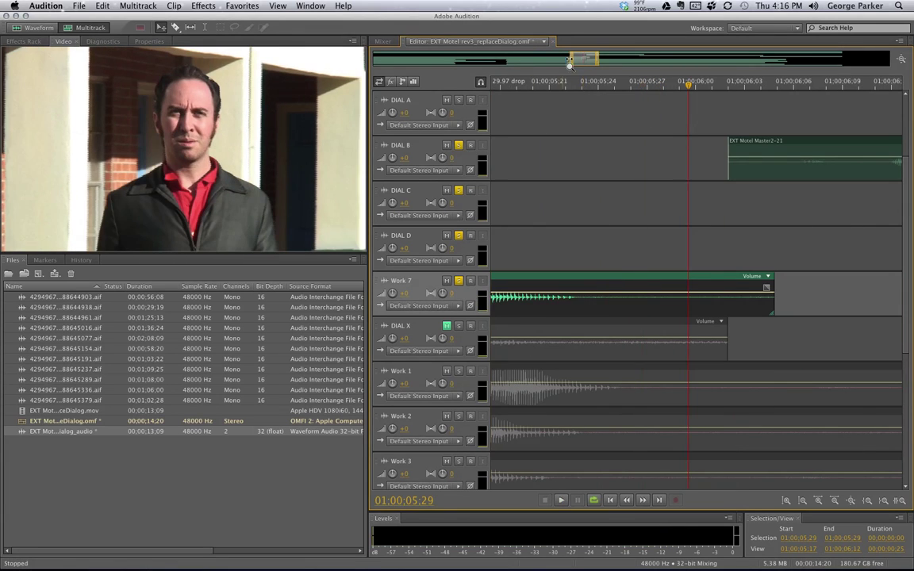
Razor-cut Work 7 after the word and open the short Master1-56 clip in the Waveform editor.
{"action": "left_click_drag", "start_coordinate": [571, 63], "coordinate": [461, 62]}
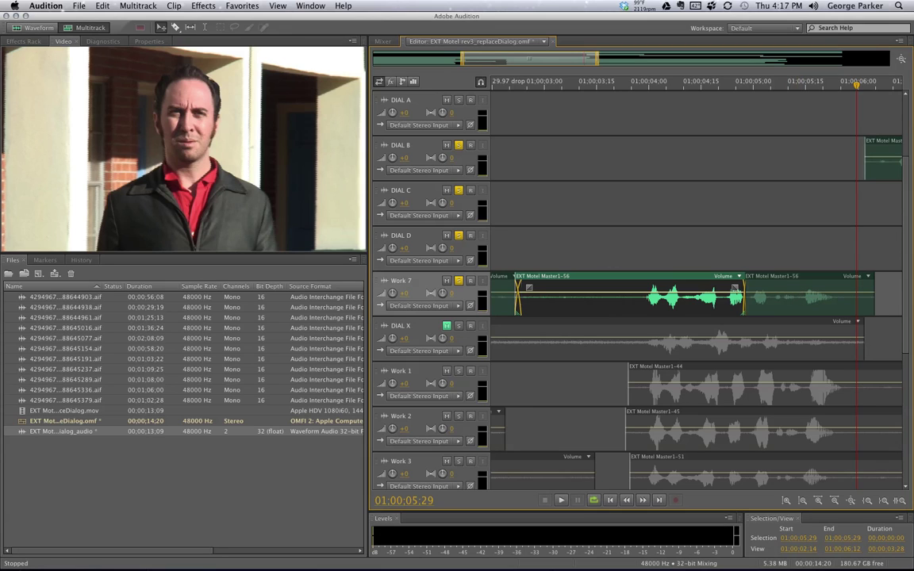
{"action": "left_click", "coordinate": [176, 27]}
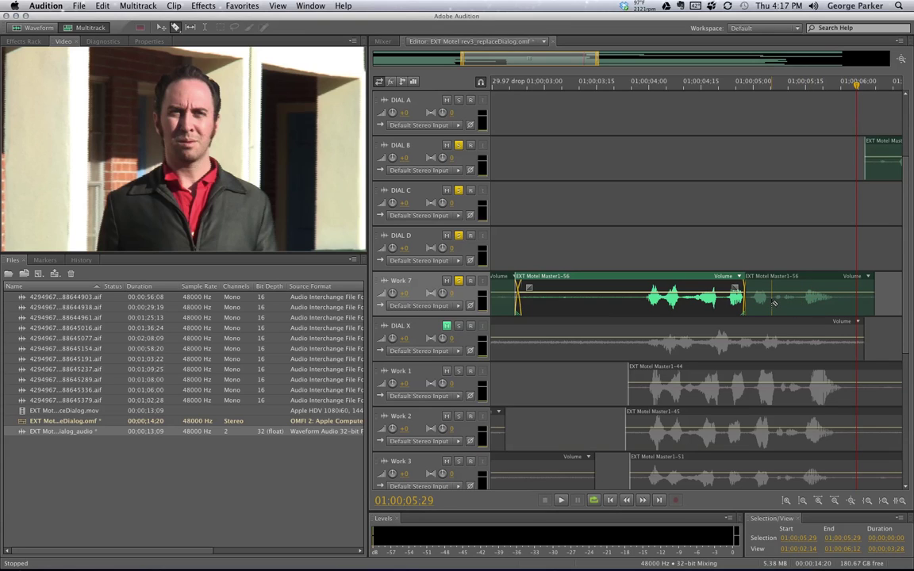
{"action": "left_click", "coordinate": [773, 303]}
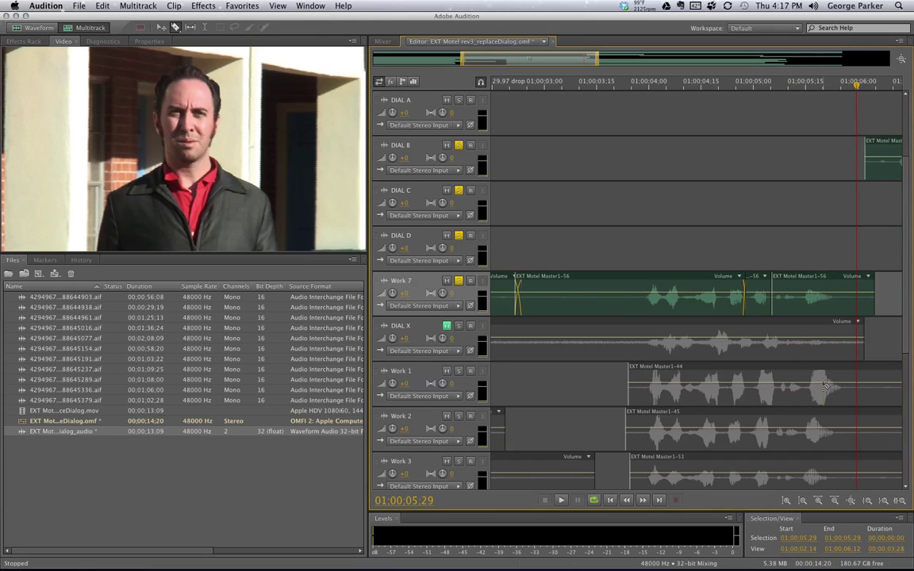
{"action": "left_click", "coordinate": [760, 297]}
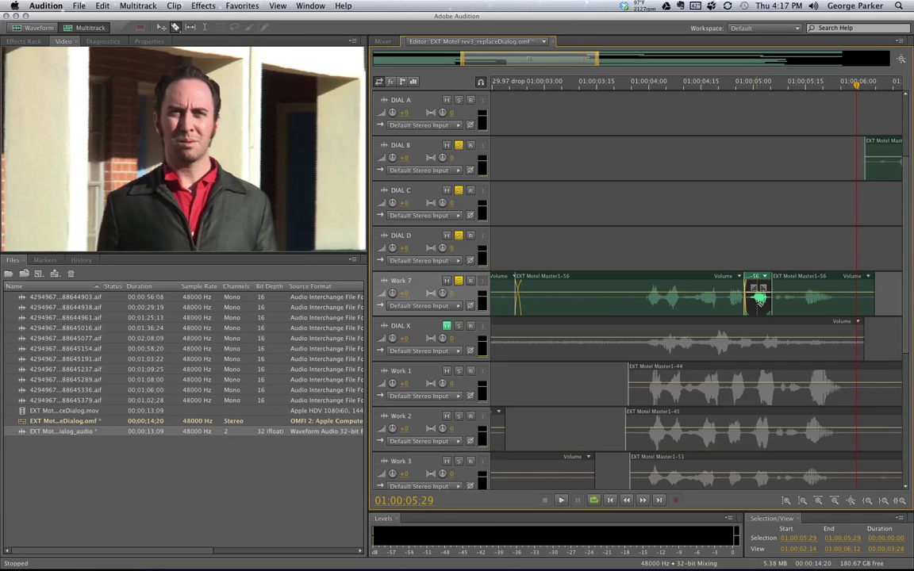
{"action": "left_click", "coordinate": [161, 27]}
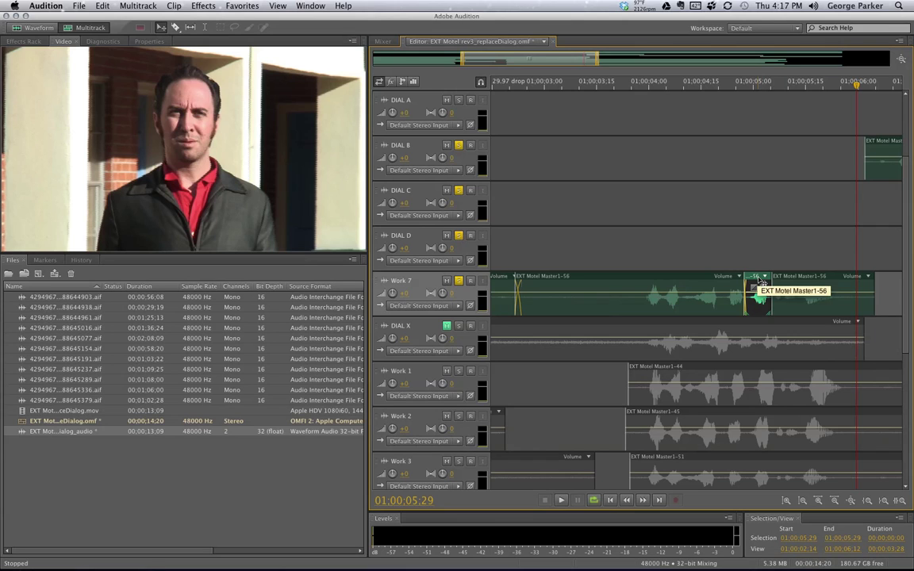
{"action": "double_click", "coordinate": [760, 283]}
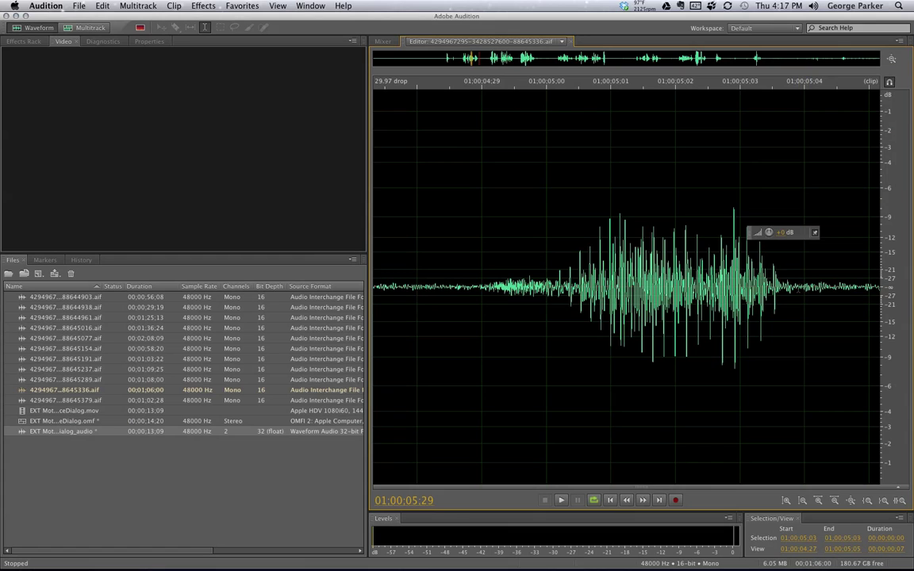
Select the word from 01:00:04:29 to 01:00:05:03 and preview it in Stretch and Pitch.
{"action": "left_click_drag", "start_coordinate": [798, 238], "coordinate": [481, 238]}
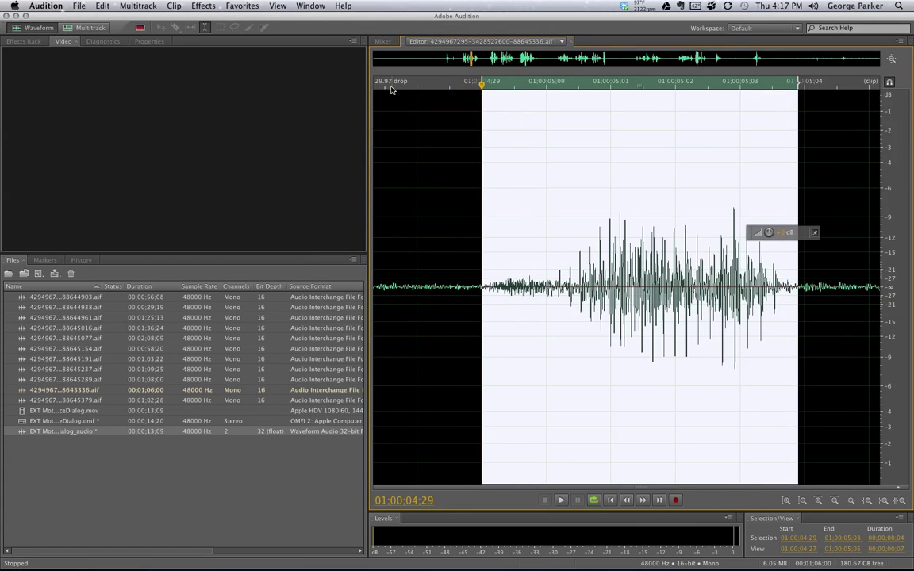
{"action": "left_click", "coordinate": [203, 7]}
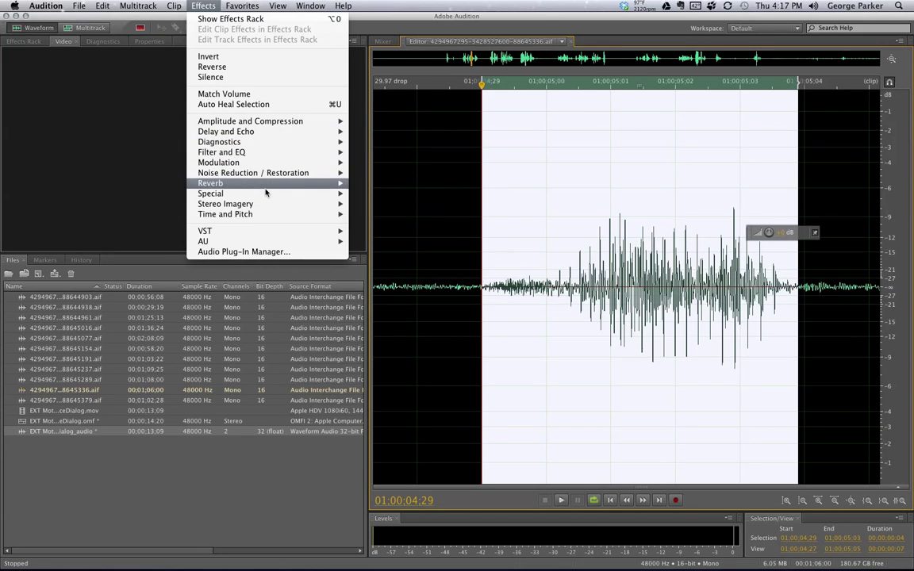
{"action": "mouse_move", "coordinate": [225, 214]}
{"action": "left_click", "coordinate": [392, 214]}
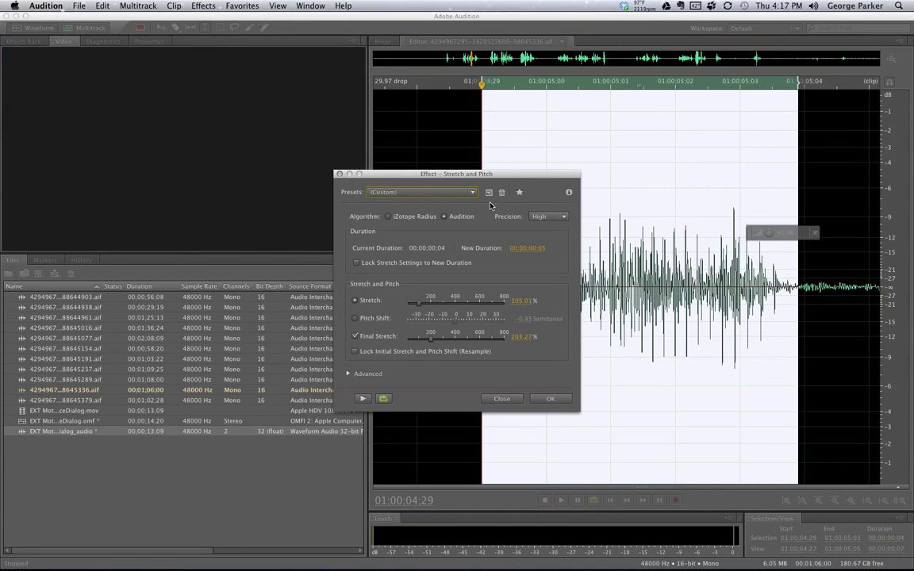
{"action": "left_click_drag", "start_coordinate": [503, 175], "coordinate": [349, 164]}
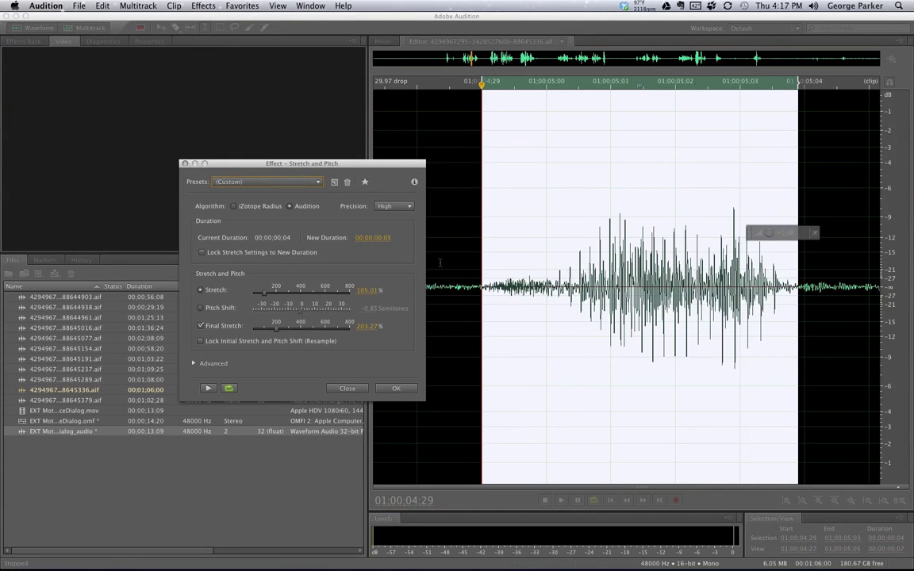
{"action": "key", "text": "space"}
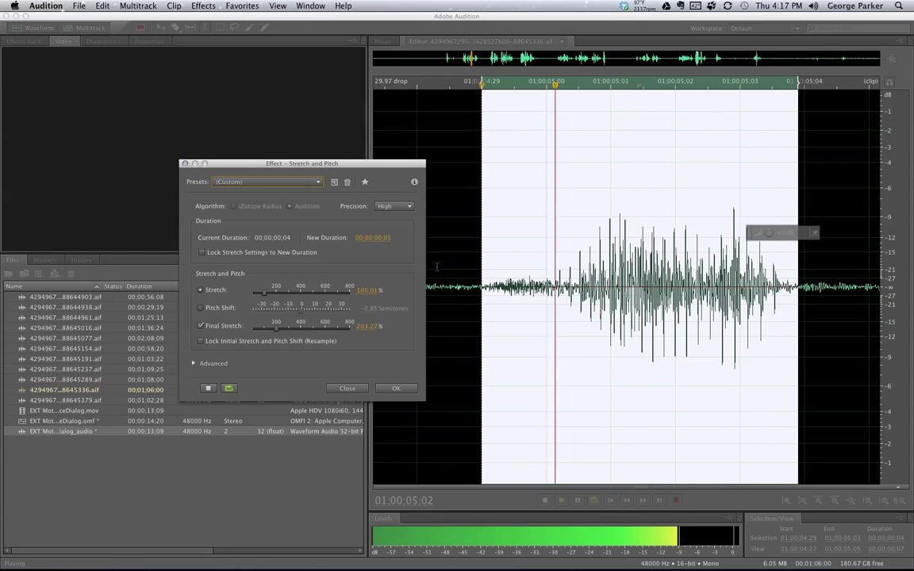
{"action": "key", "text": "space"}
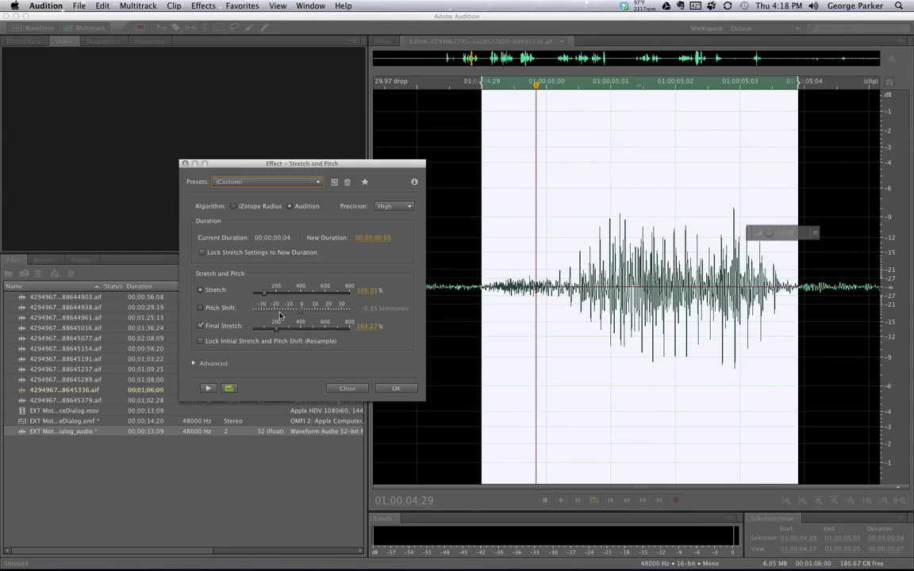
Set Stretch to 100%, turn off final stretch resampling, and switch the algorithm to iZotope Radius.
{"action": "left_click", "coordinate": [367, 293]}
{"action": "type", "text": "1"}
{"action": "key", "text": "Return"}
{"action": "key", "text": "space"}
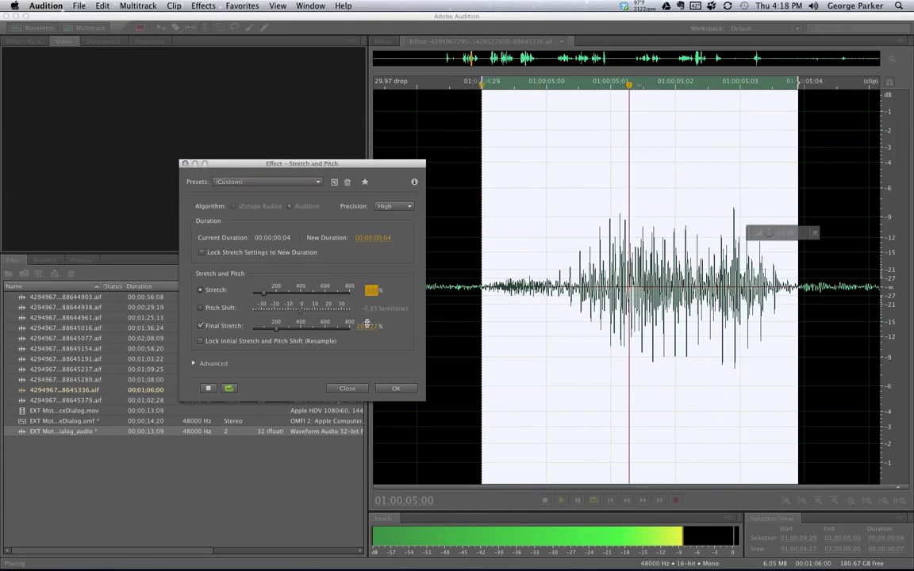
{"action": "left_click", "coordinate": [201, 326]}
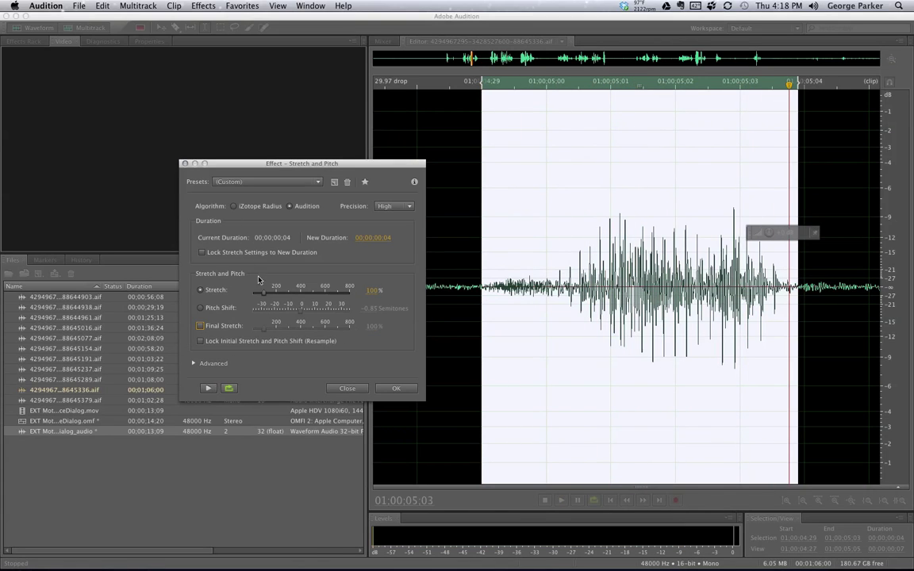
{"action": "left_click", "coordinate": [233, 206]}
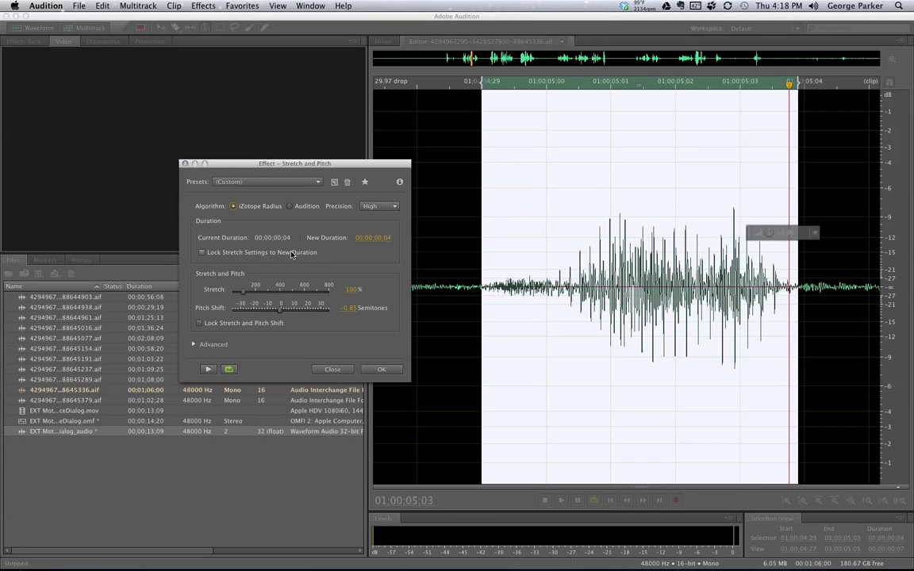
Preview the word at a 5-frame new duration, then close the settings without applying.
{"action": "left_click", "coordinate": [388, 241]}
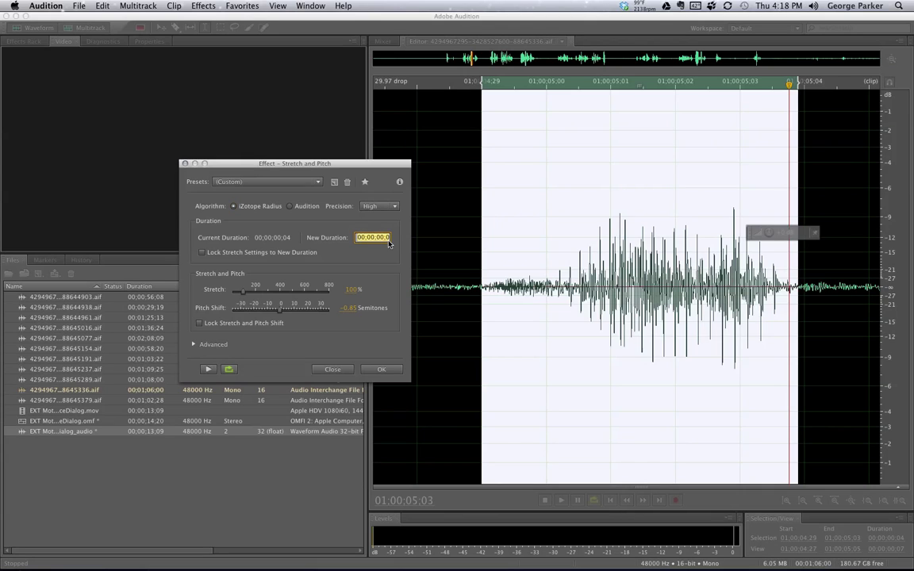
{"action": "type", "text": "5"}
{"action": "key", "text": "Return"}
{"action": "left_click", "coordinate": [207, 370]}
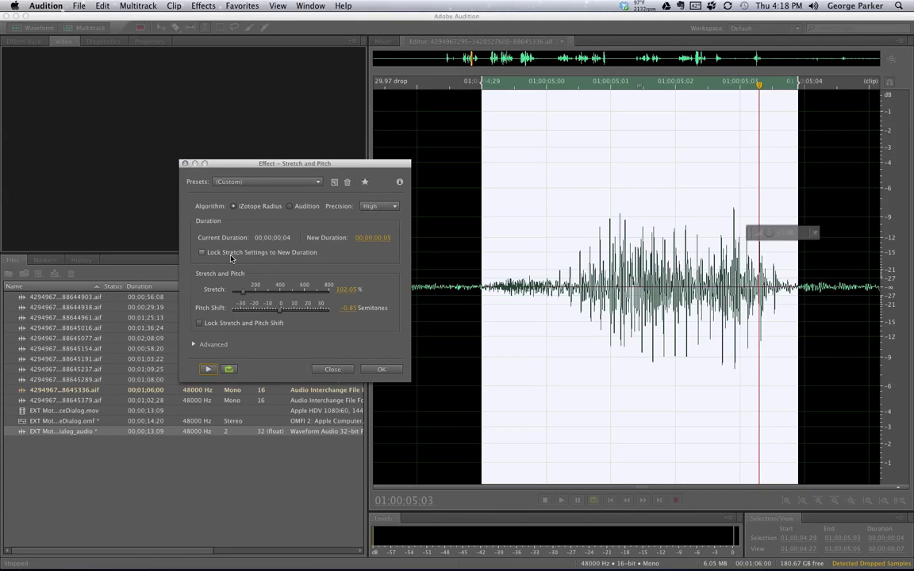
{"action": "left_click", "coordinate": [184, 165]}
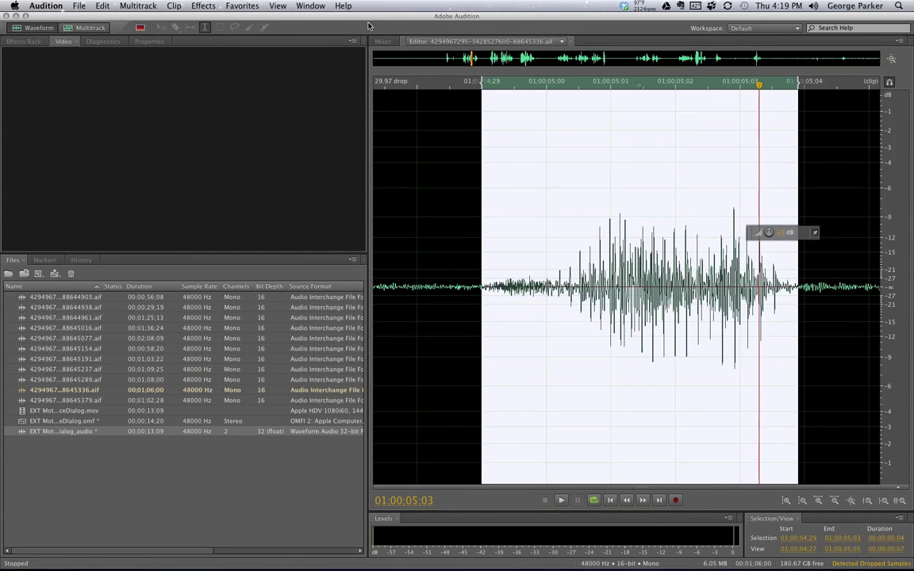
Return to the multitrack session and clear the time selection from the ruler.
{"action": "key", "text": "ctrl+super+Escape"}
{"action": "key", "text": "0"}
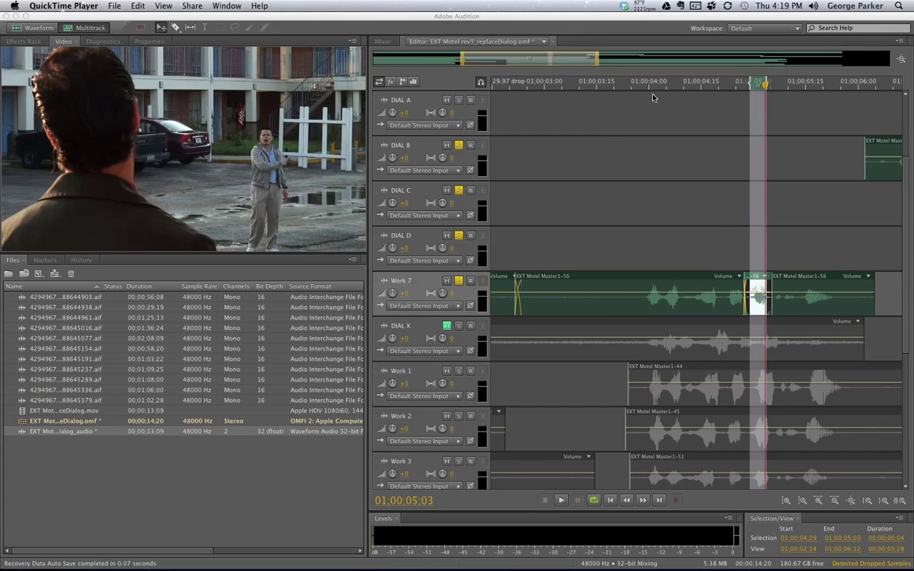
{"action": "right_click", "coordinate": [654, 86]}
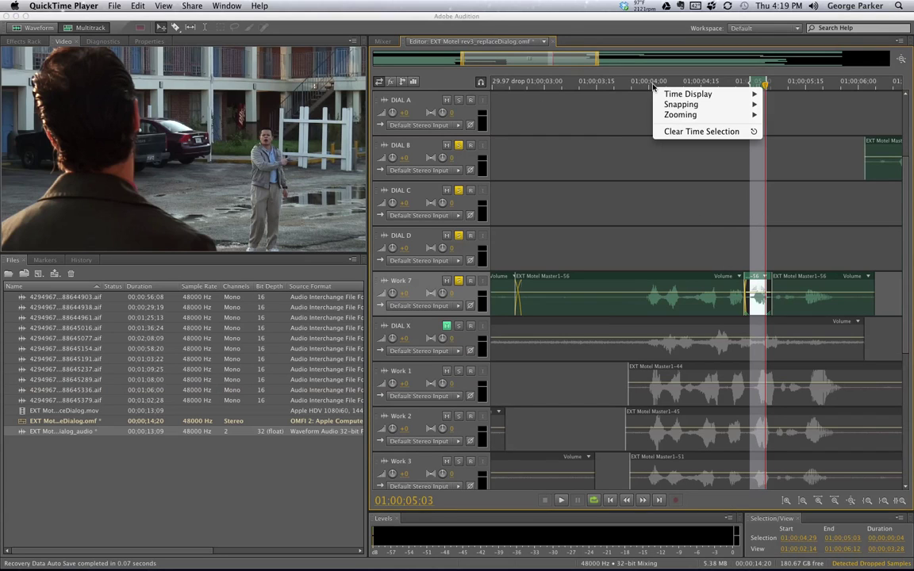
{"action": "left_click", "coordinate": [689, 132]}
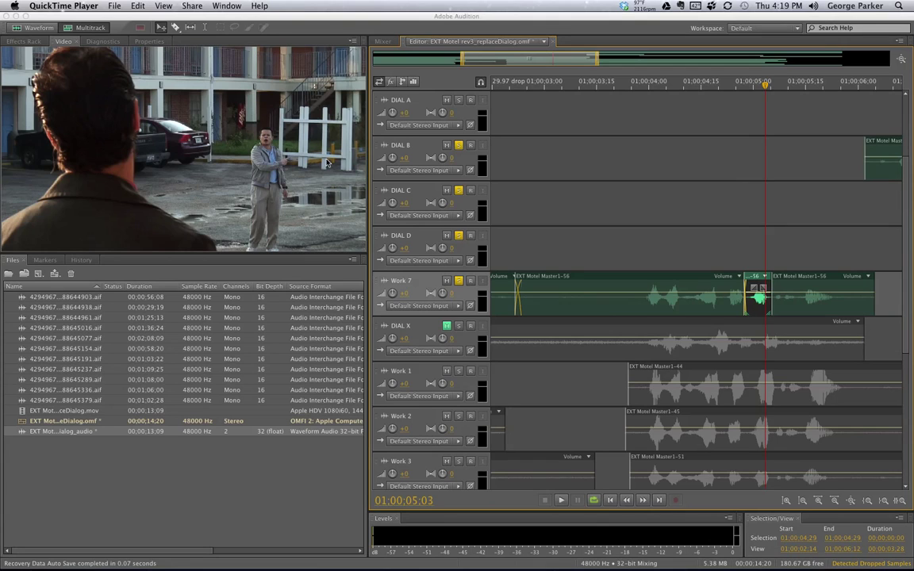
Widen the multitrack editor by shrinking the video panel.
{"action": "left_click", "coordinate": [369, 275]}
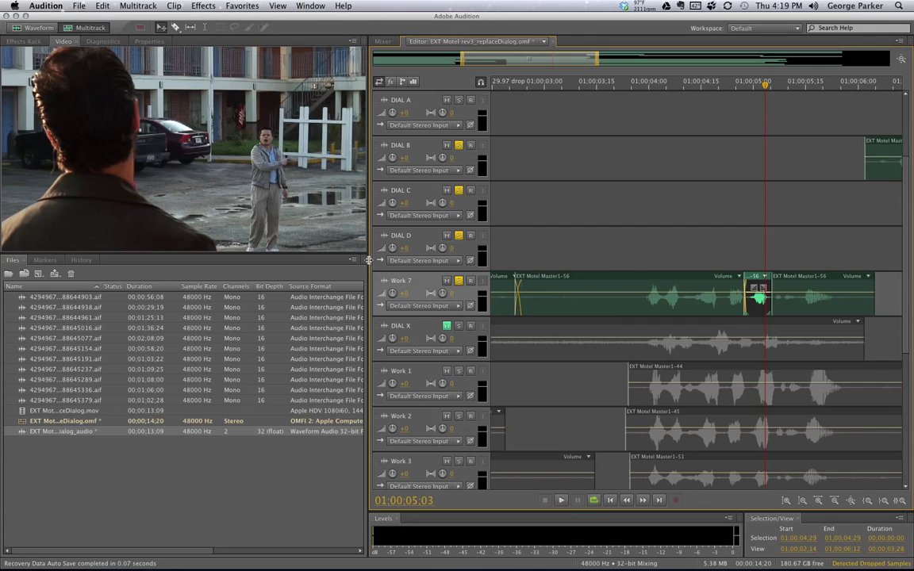
{"action": "left_click_drag", "start_coordinate": [369, 260], "coordinate": [145, 250]}
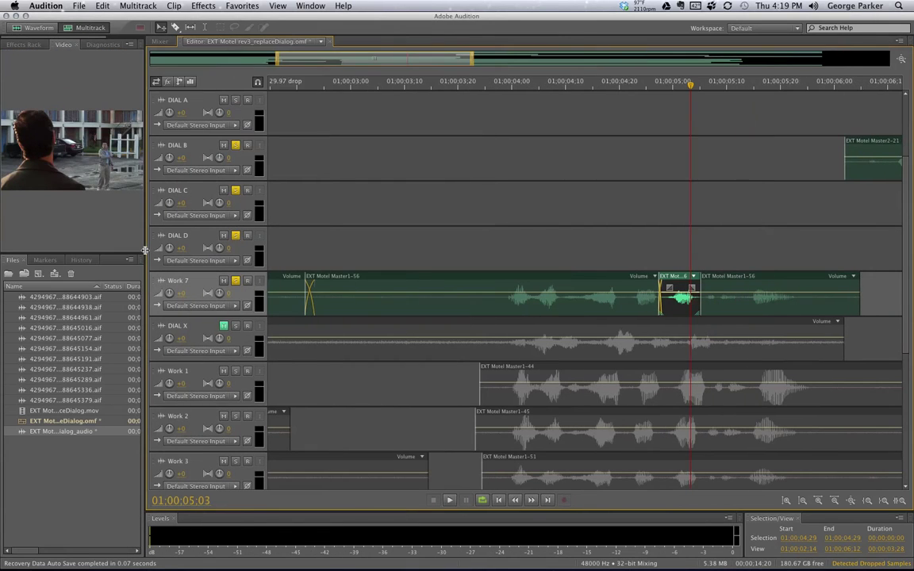
{"action": "key", "text": "super+Tab"}
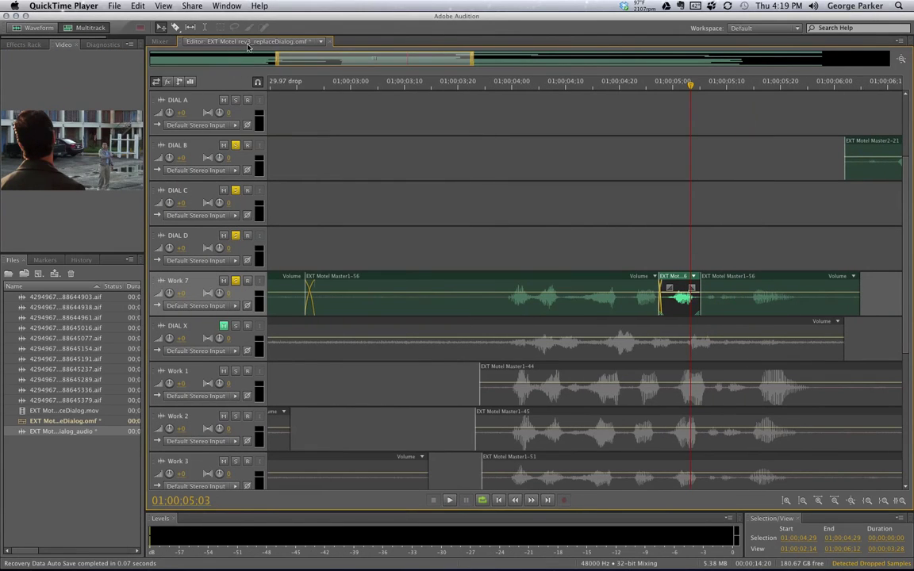